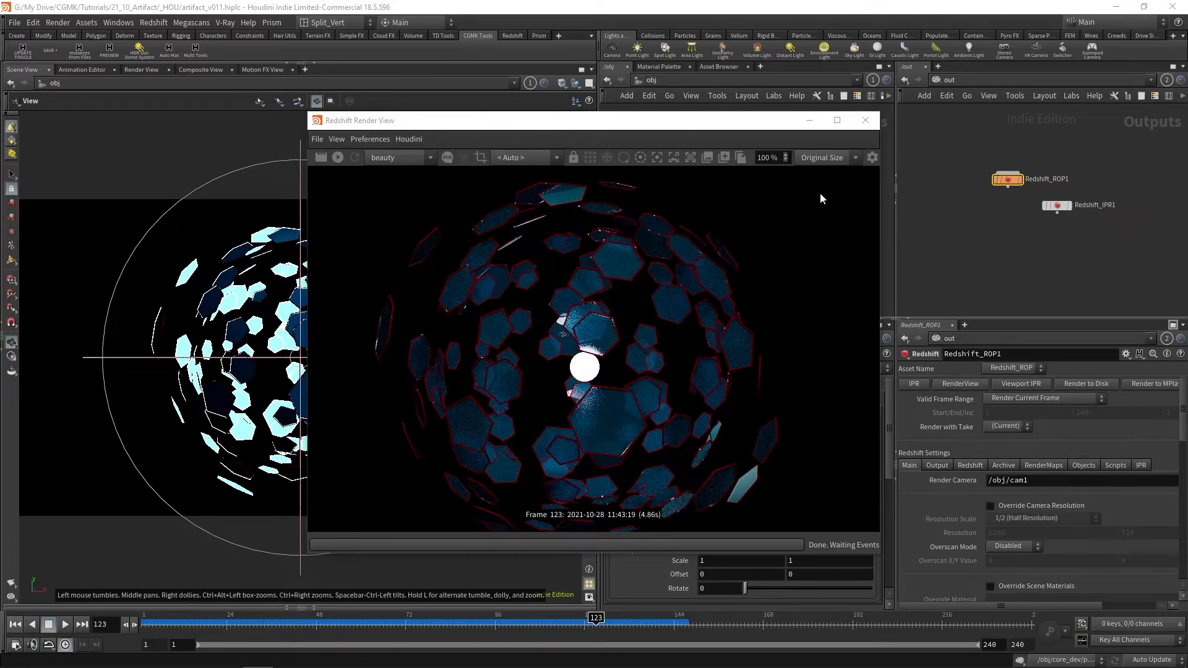
Step: Minimize the render view and add a Geometry object named rndr_core at object level
{"action": "left_click", "coordinate": [815, 123]}
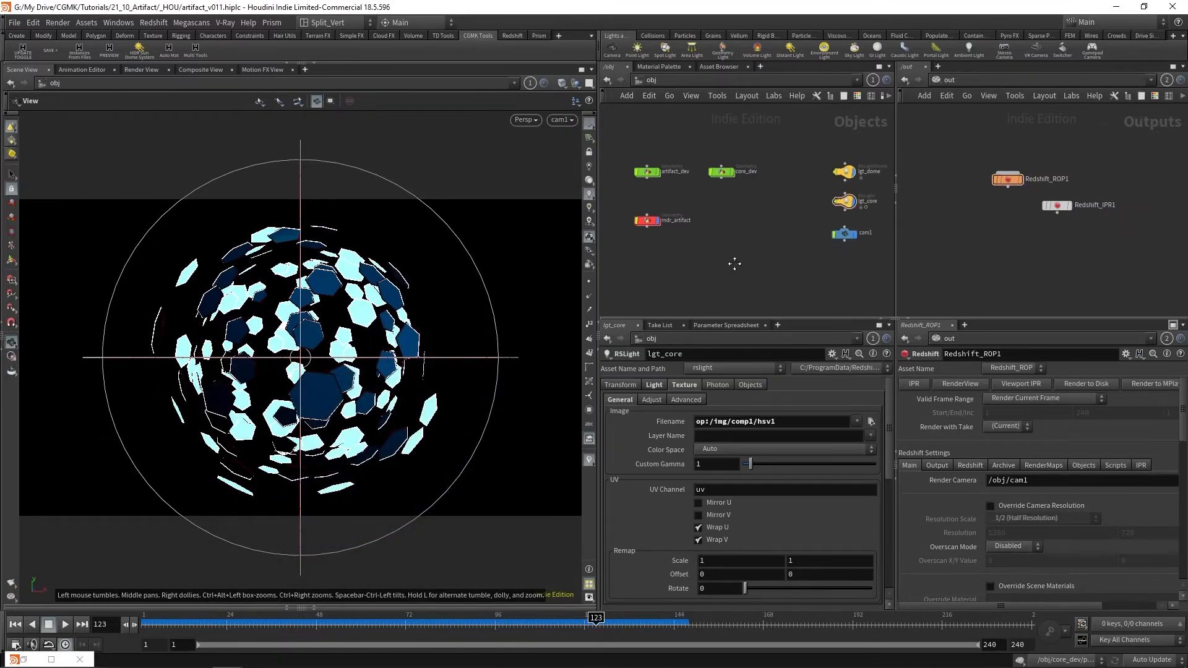
{"action": "left_click", "coordinate": [651, 208]}
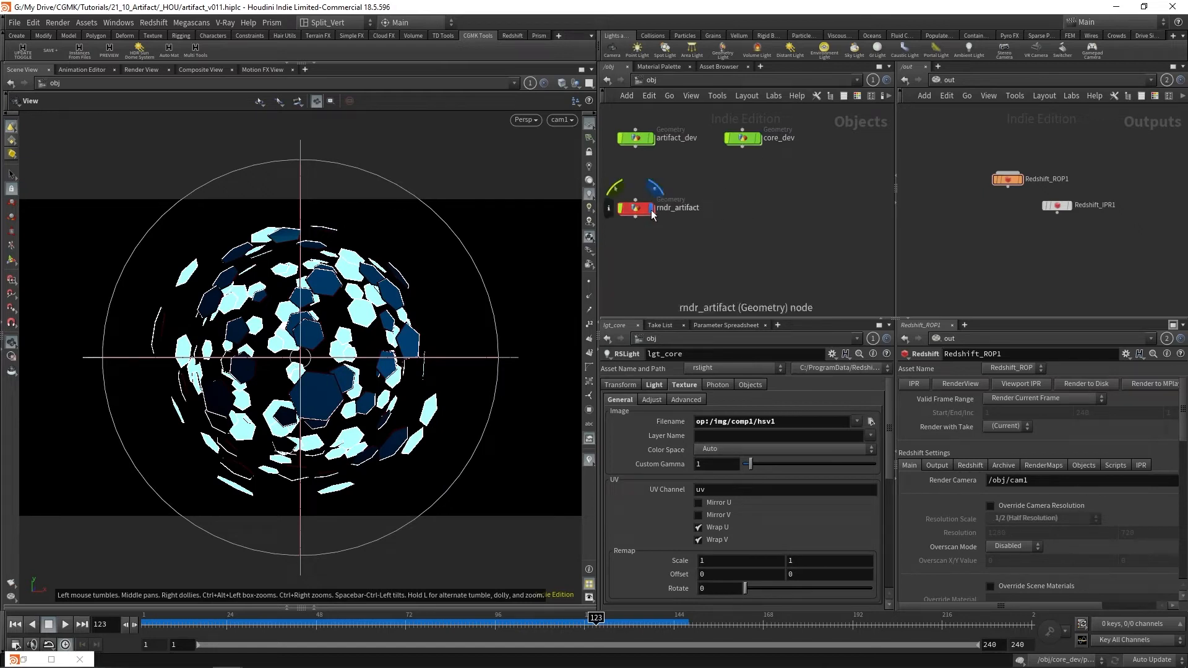
{"action": "key", "text": "Tab"}
{"action": "type", "text": "geo"}
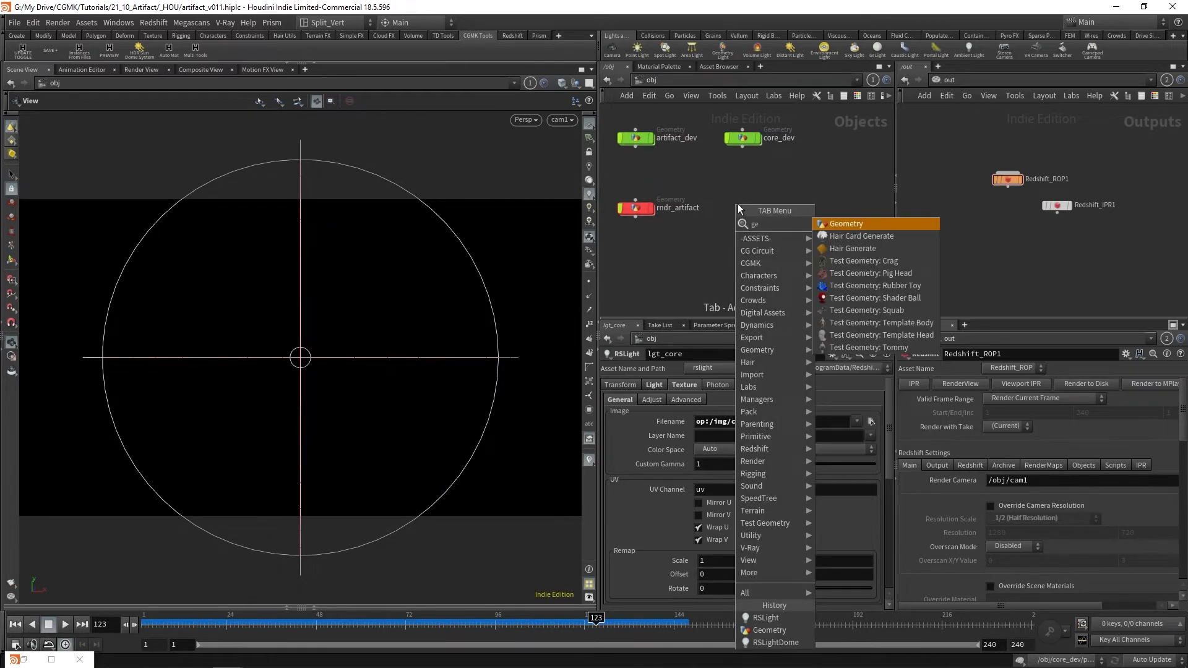
{"action": "key", "text": "Return"}
{"action": "left_click", "coordinate": [767, 204]}
{"action": "left_click_drag", "start_coordinate": [779, 204], "coordinate": [714, 209]}
{"action": "type", "text": "rndr_core"}
{"action": "key", "text": "Return"}
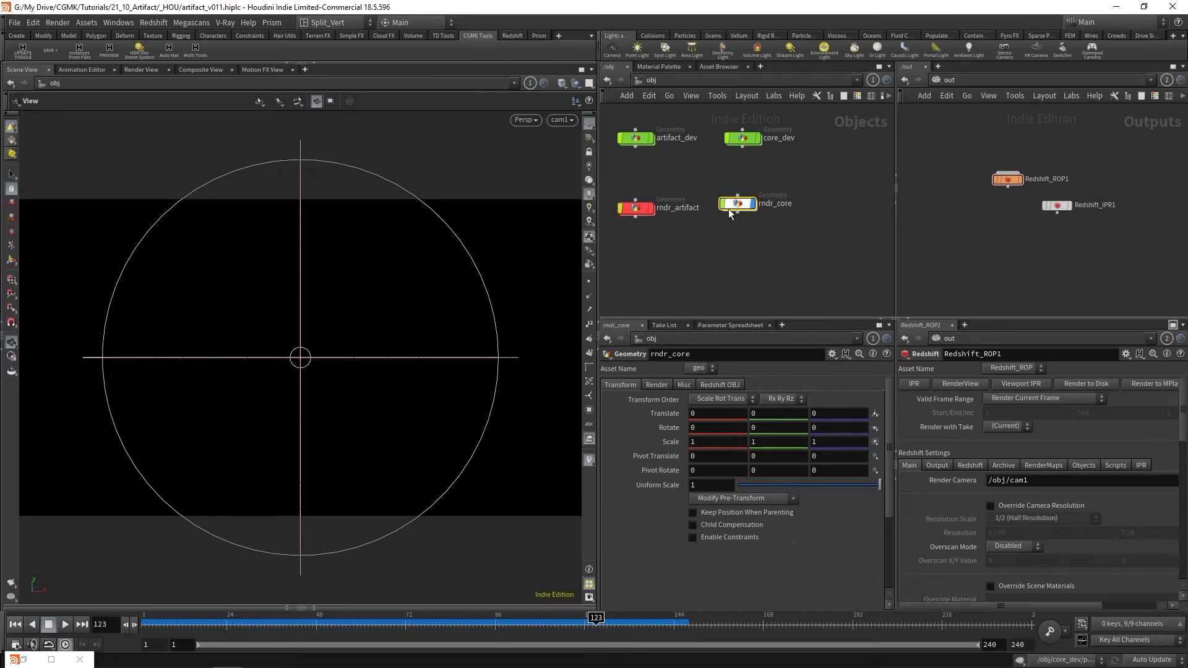
Step: Colour the rndr_core node red and place it below core_dev
{"action": "key", "text": "c"}
{"action": "mouse_move", "coordinate": [736, 214]}
{"action": "left_mouse_down"}
{"action": "mouse_move", "coordinate": [735, 226]}
{"action": "mouse_move", "coordinate": [742, 211]}
{"action": "left_mouse_up"}
{"action": "left_click", "coordinate": [839, 234]}
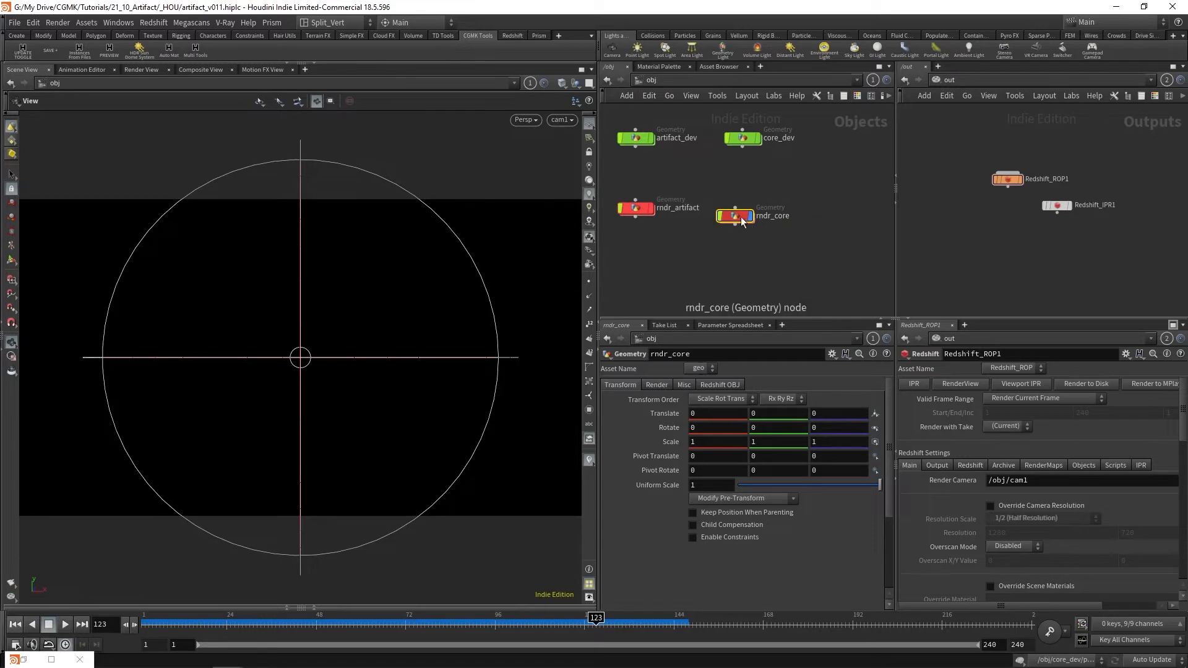
Step: Enter core_dev and move sphere2, copytopoints1 and sprite1 apart to clear space below set_size
{"action": "double_click", "coordinate": [741, 137]}
{"action": "scroll", "coordinate": [846, 221], "scroll_direction": "up", "scroll_amount": 5}
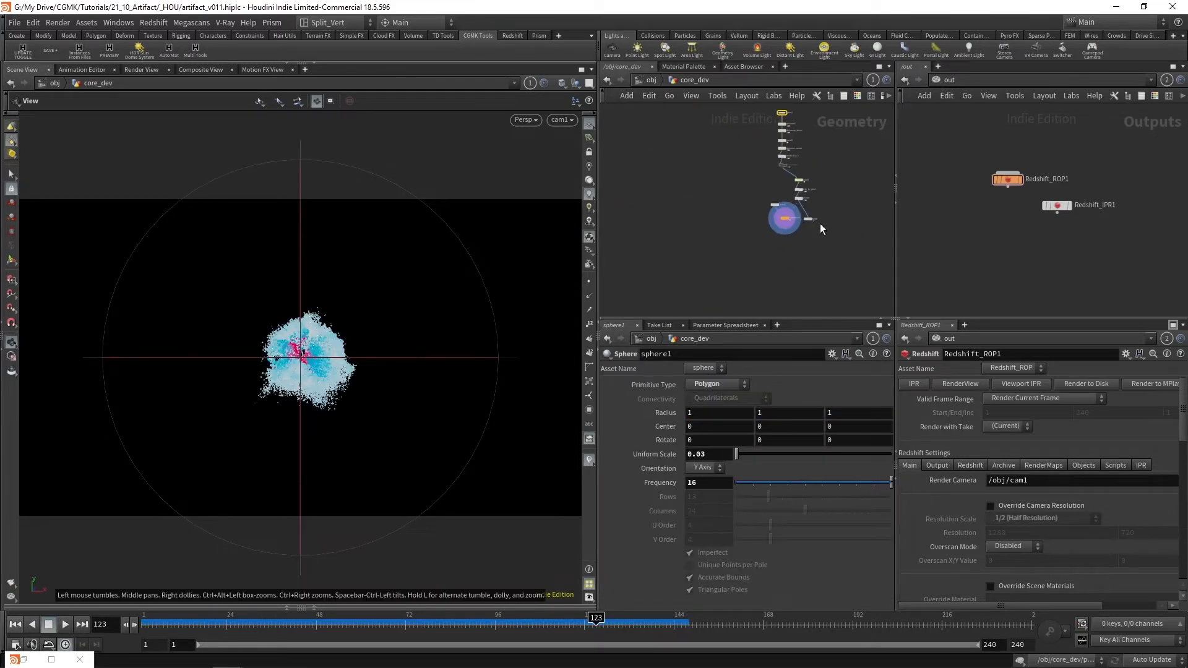
{"action": "left_click_drag", "start_coordinate": [833, 260], "coordinate": [654, 195]}
{"action": "left_click_drag", "start_coordinate": [706, 255], "coordinate": [664, 283]}
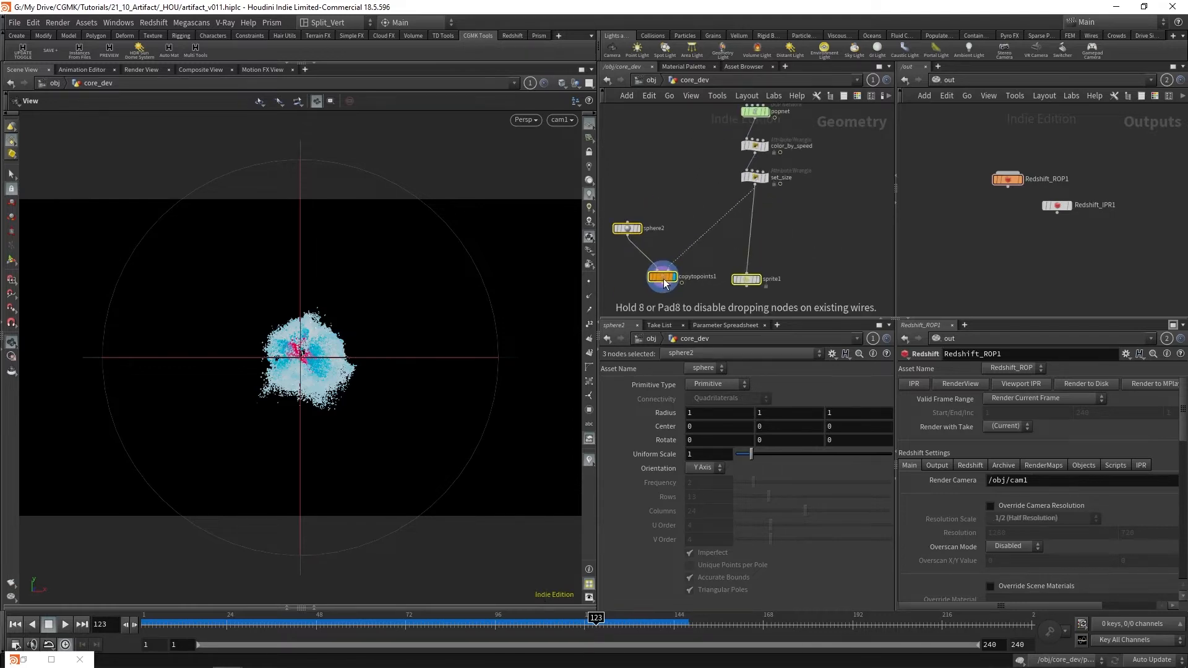
{"action": "left_click", "coordinate": [779, 284]}
{"action": "left_click_drag", "start_coordinate": [742, 280], "coordinate": [870, 234]}
{"action": "scroll", "coordinate": [755, 244], "scroll_direction": "up", "scroll_amount": 2}
{"action": "scroll", "coordinate": [746, 258], "scroll_direction": "down", "scroll_amount": 2}
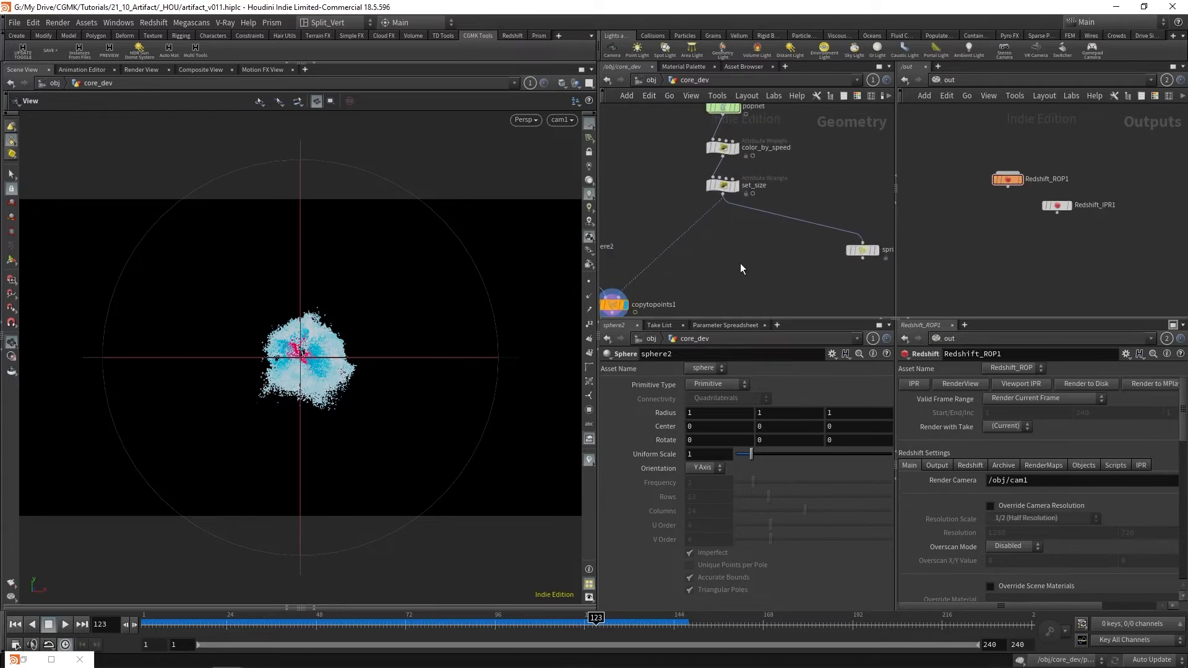
Step: Add an Attribute Delete node below set_size, wire it to set_size's output and display it
{"action": "left_click", "coordinate": [722, 185]}
{"action": "key", "text": "Tab"}
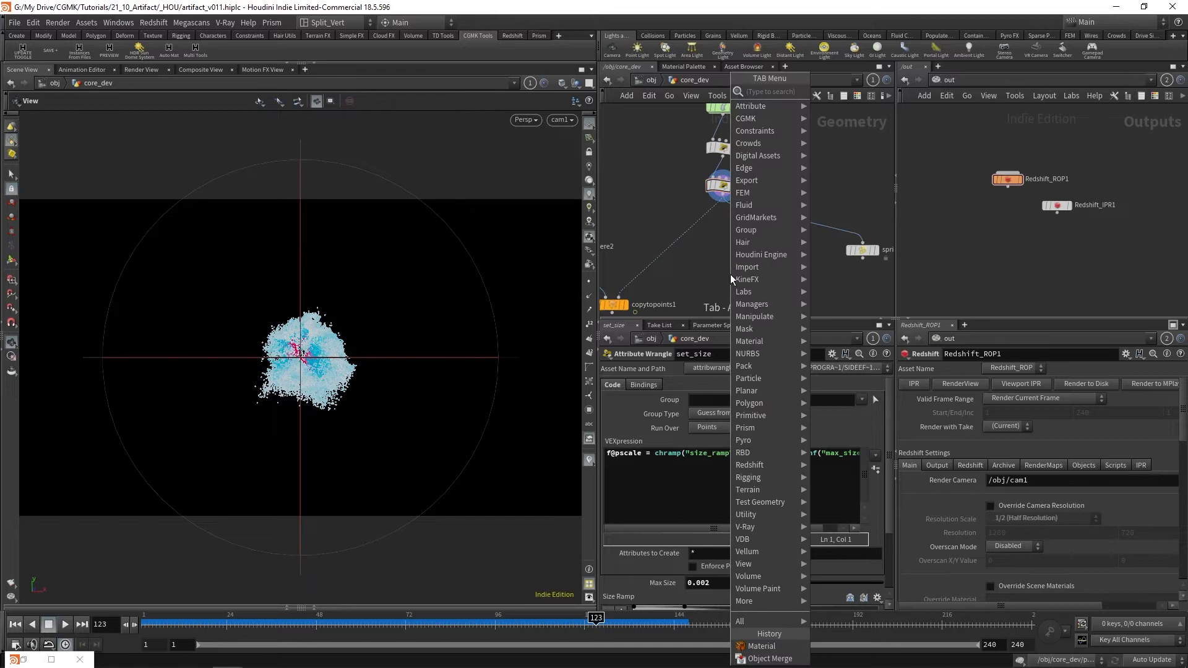
{"action": "type", "text": "attribdel"}
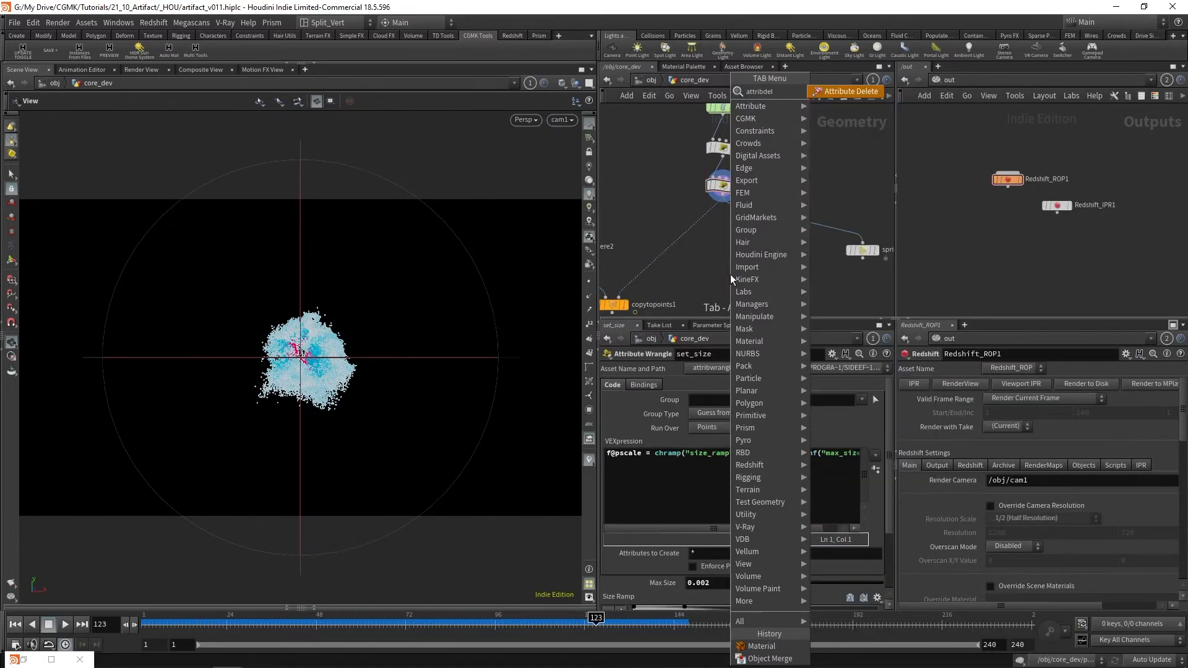
{"action": "key", "text": "Return"}
{"action": "left_click", "coordinate": [730, 255]}
{"action": "left_click", "coordinate": [722, 200]}
{"action": "left_click", "coordinate": [731, 247]}
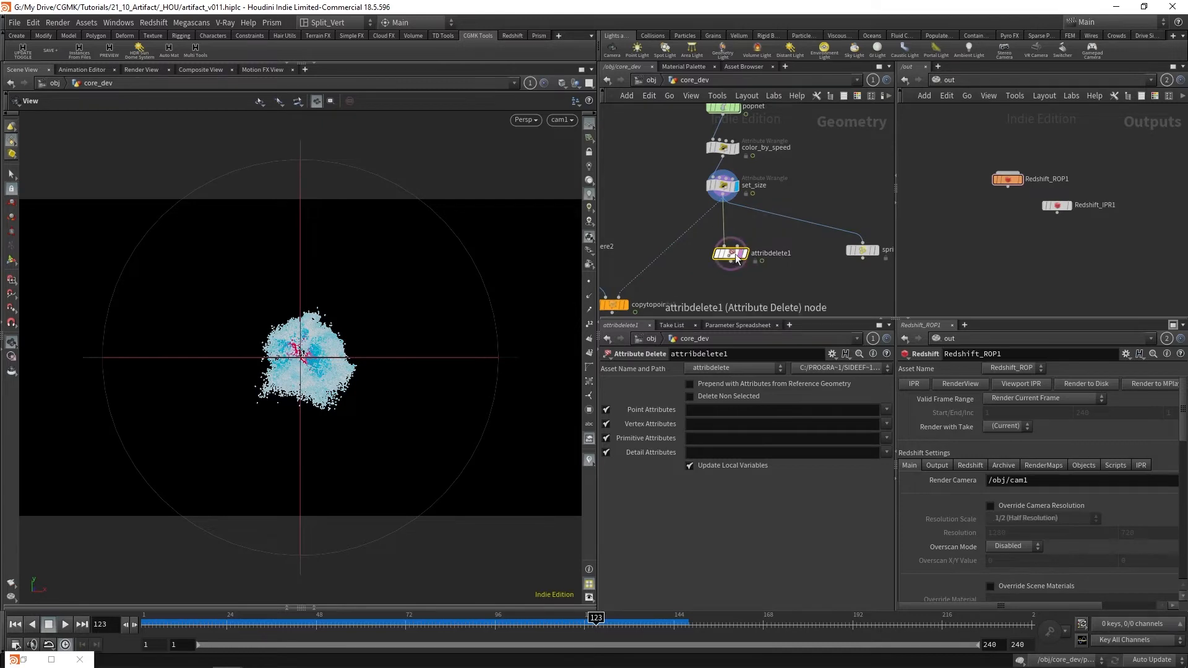
{"action": "key", "text": "r"}
{"action": "left_click", "coordinate": [731, 256]}
{"action": "left_click_drag", "start_coordinate": [732, 258], "coordinate": [724, 252]}
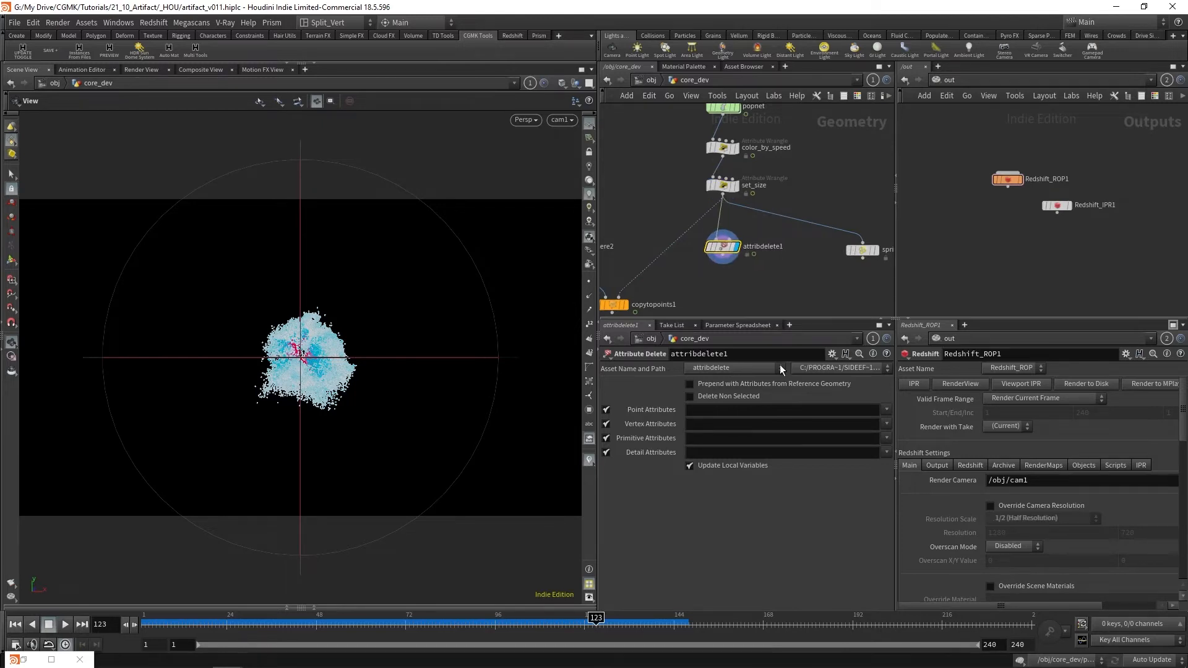
Step: Make attribdelete1 delete non-selected attributes, keeping point attributes Cd v id age_norm speed_norm, and check its node info
{"action": "left_click", "coordinate": [754, 410]}
{"action": "type", "text": "Cd"}
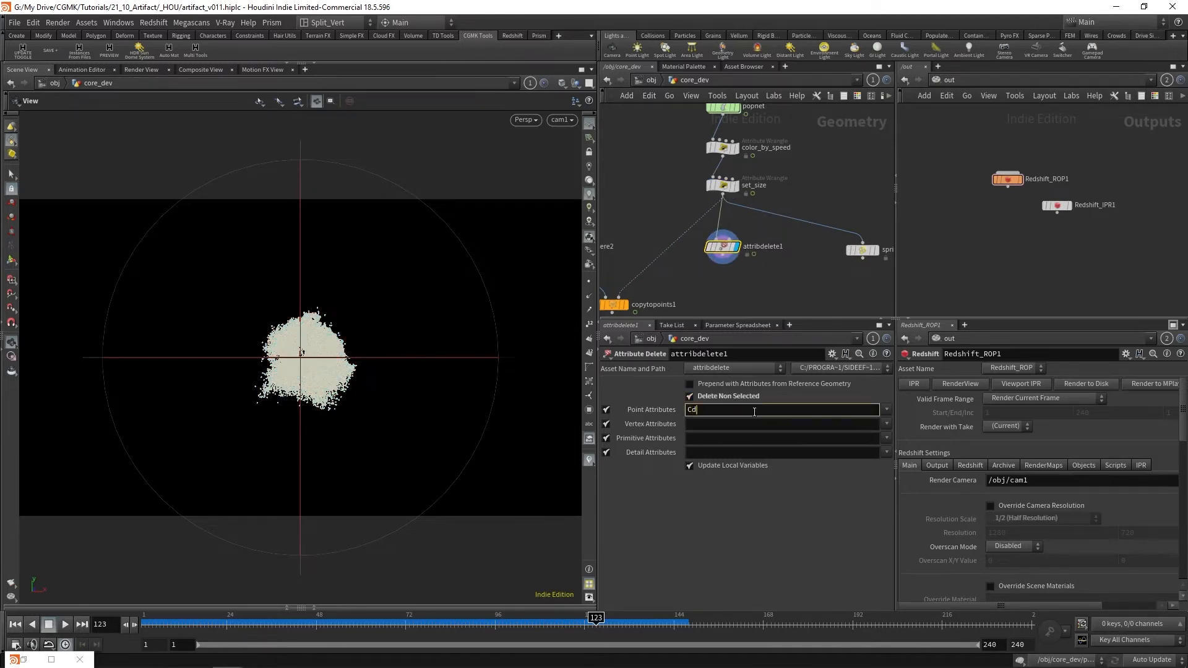
{"action": "type", "text": " v id"}
{"action": "type", "text": "age_norm speed_norm"}
{"action": "key", "text": "Return"}
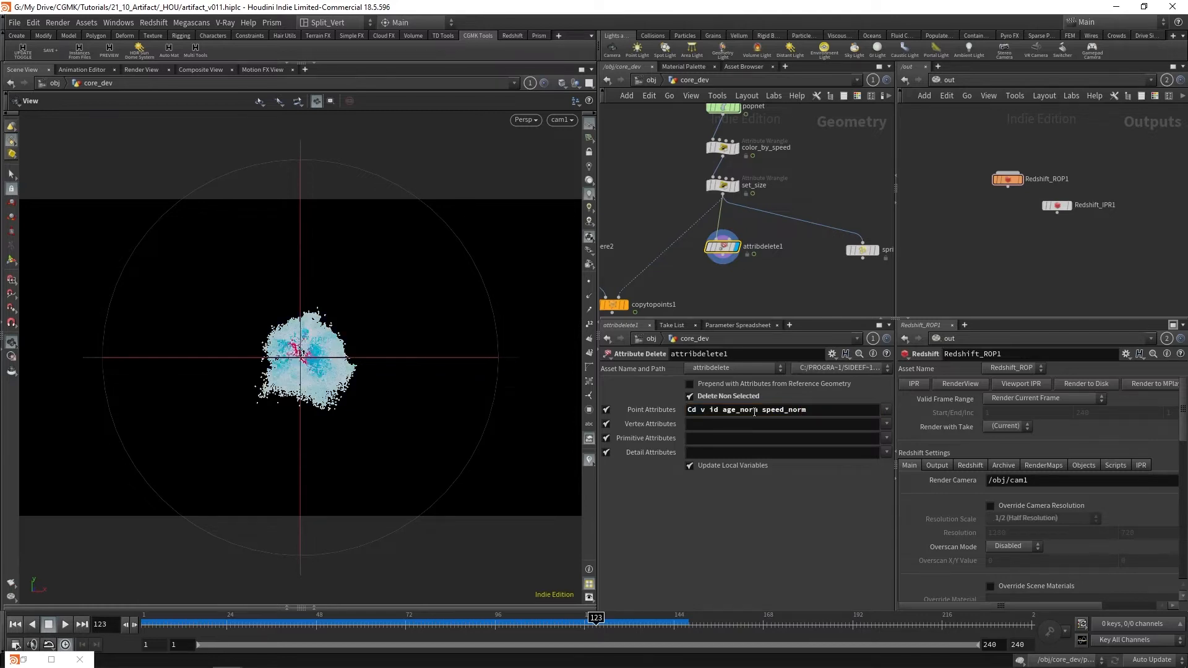
{"action": "mouse_move", "coordinate": [722, 250]}
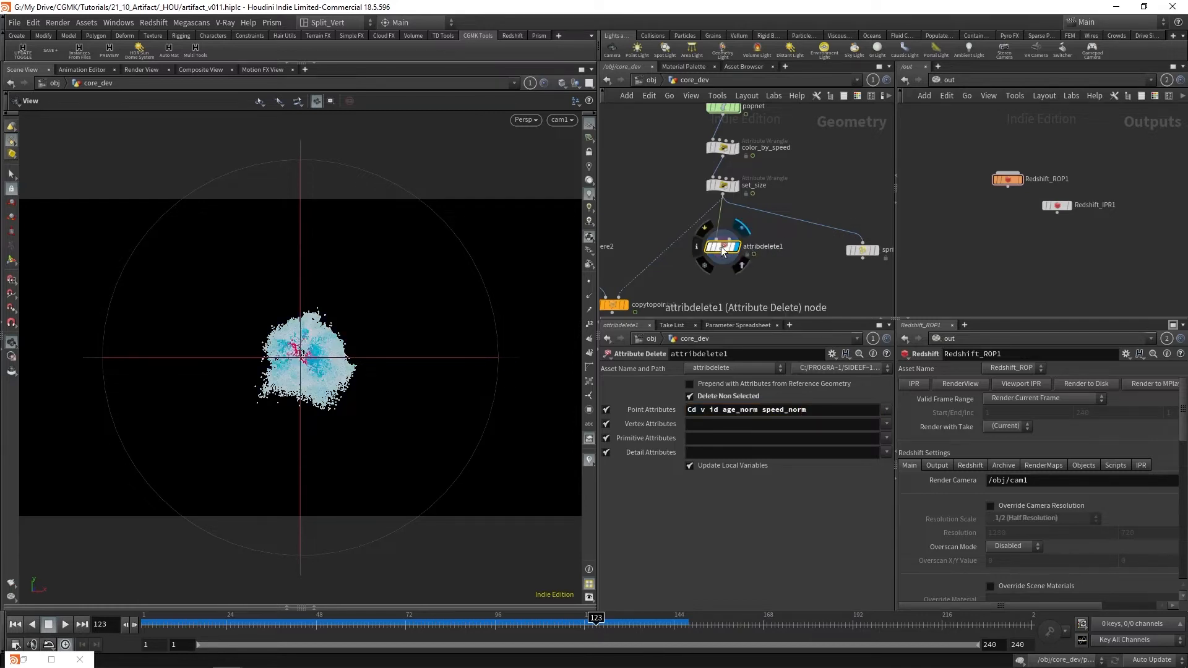
{"action": "middle_click", "coordinate": [724, 249]}
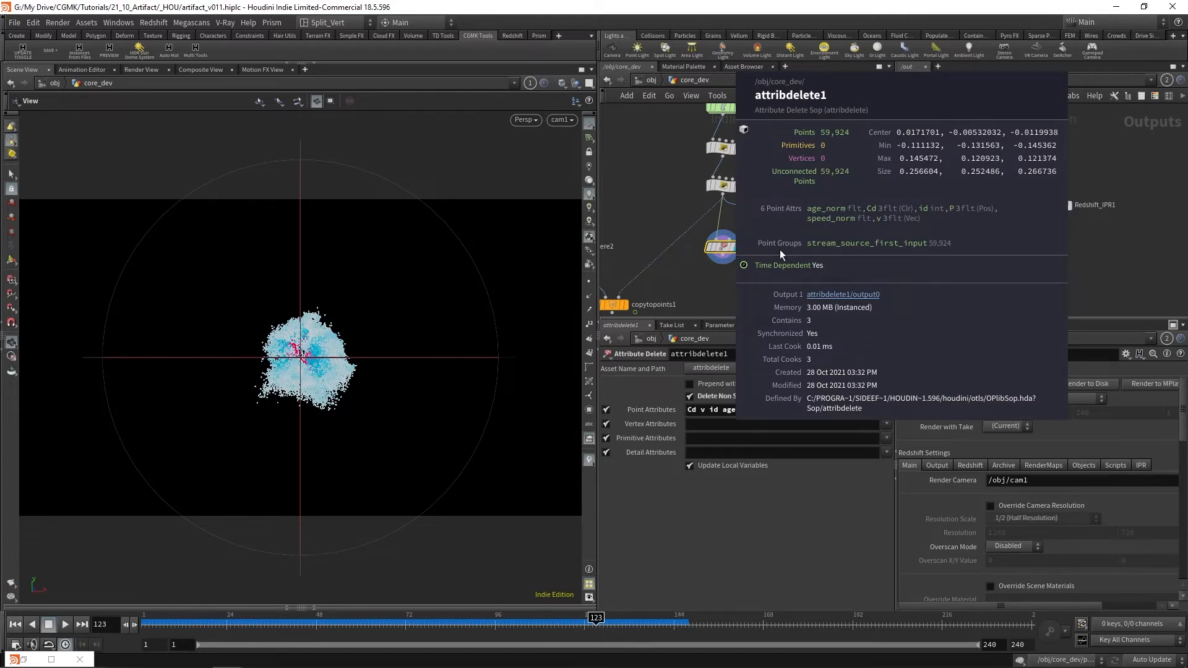
Step: Add a Group Delete node below attribdelete1, wire it to that node and display it
{"action": "key", "text": "Tab"}
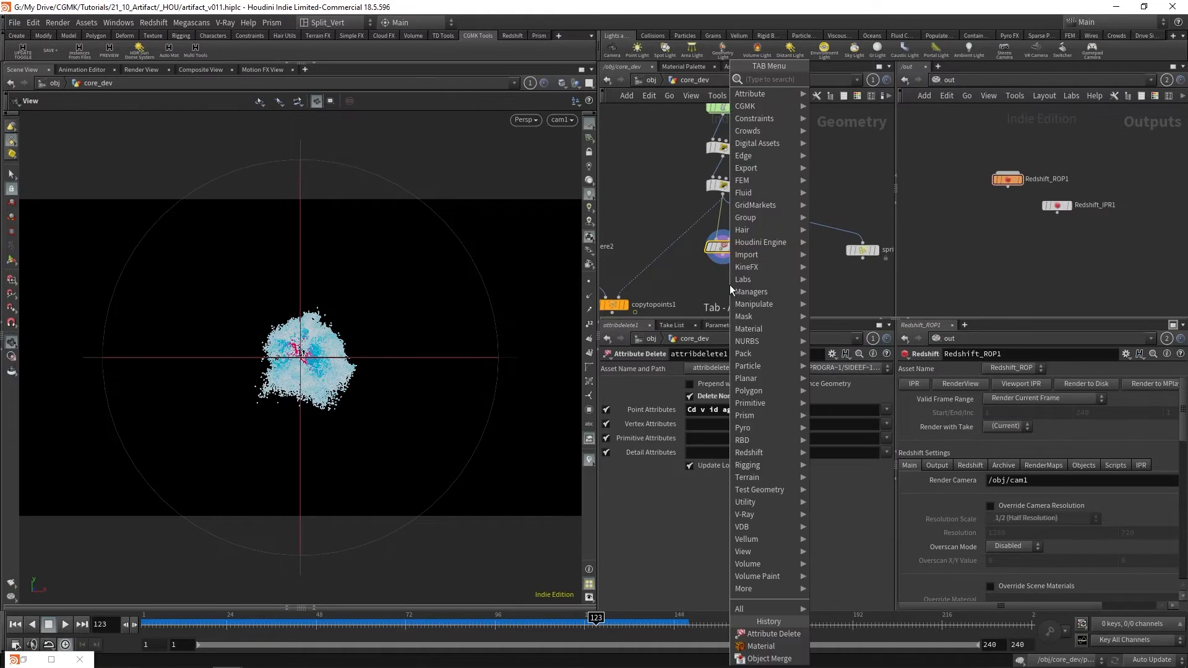
{"action": "type", "text": "a"}
{"action": "key", "text": "BackSpace"}
{"action": "type", "text": "grp"}
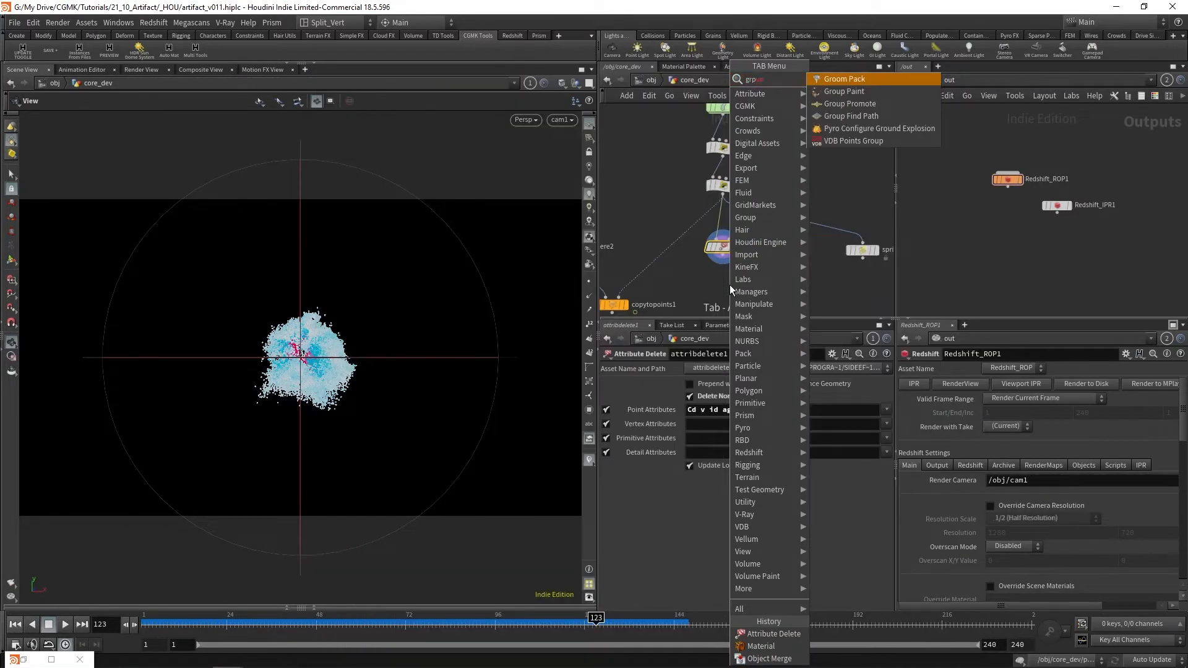
{"action": "key", "text": "BackSpace"}
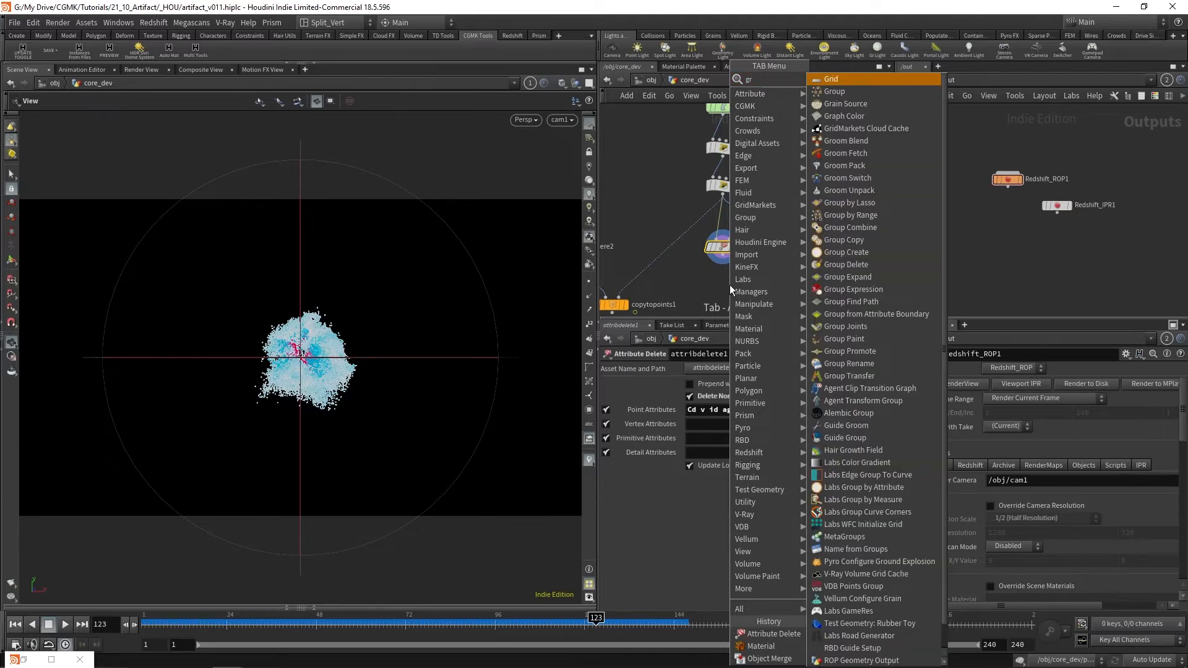
{"action": "type", "text": "f"}
{"action": "key", "text": "BackSpace"}
{"action": "type", "text": "de"}
{"action": "key", "text": "Return"}
{"action": "left_click", "coordinate": [730, 285]}
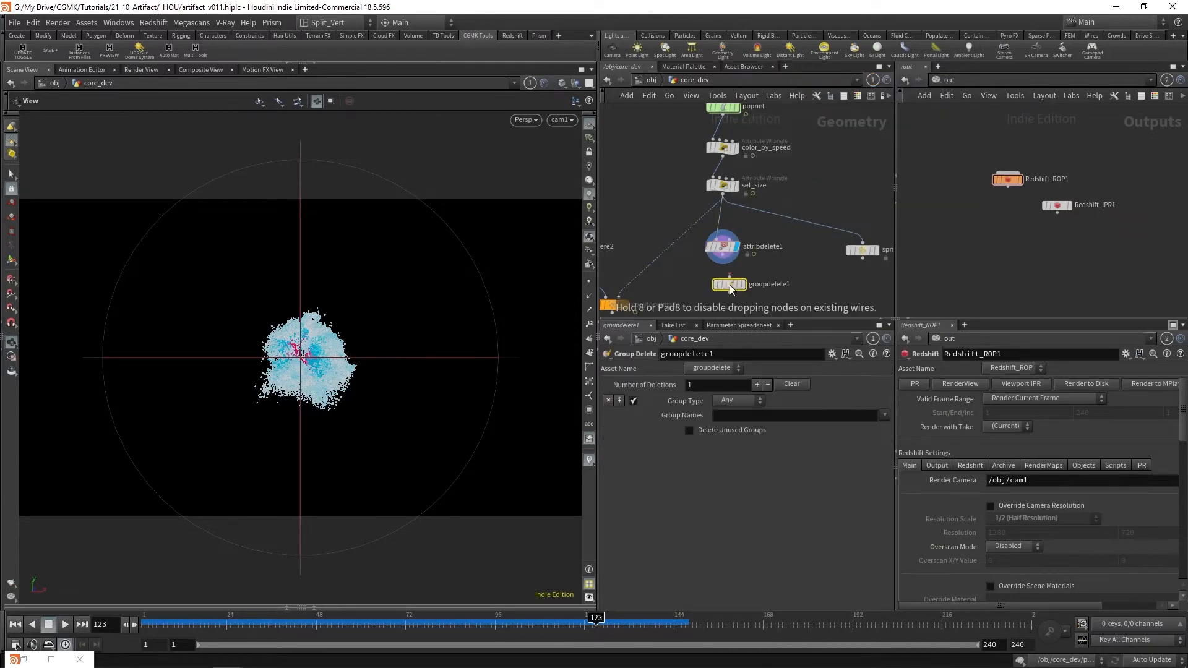
{"action": "left_click", "coordinate": [722, 256]}
{"action": "left_click", "coordinate": [730, 277]}
{"action": "left_click", "coordinate": [747, 284]}
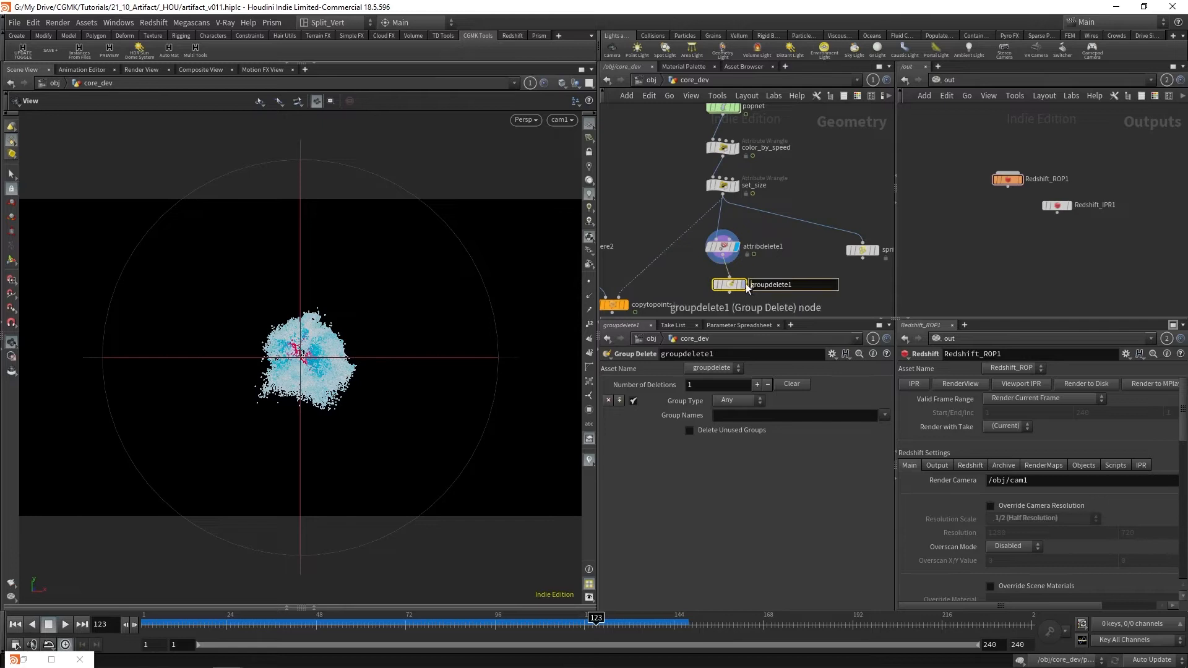
{"action": "left_click", "coordinate": [746, 284]}
Step: Set the Group Delete node's group names to * and inspect its node info
{"action": "left_click", "coordinate": [722, 417]}
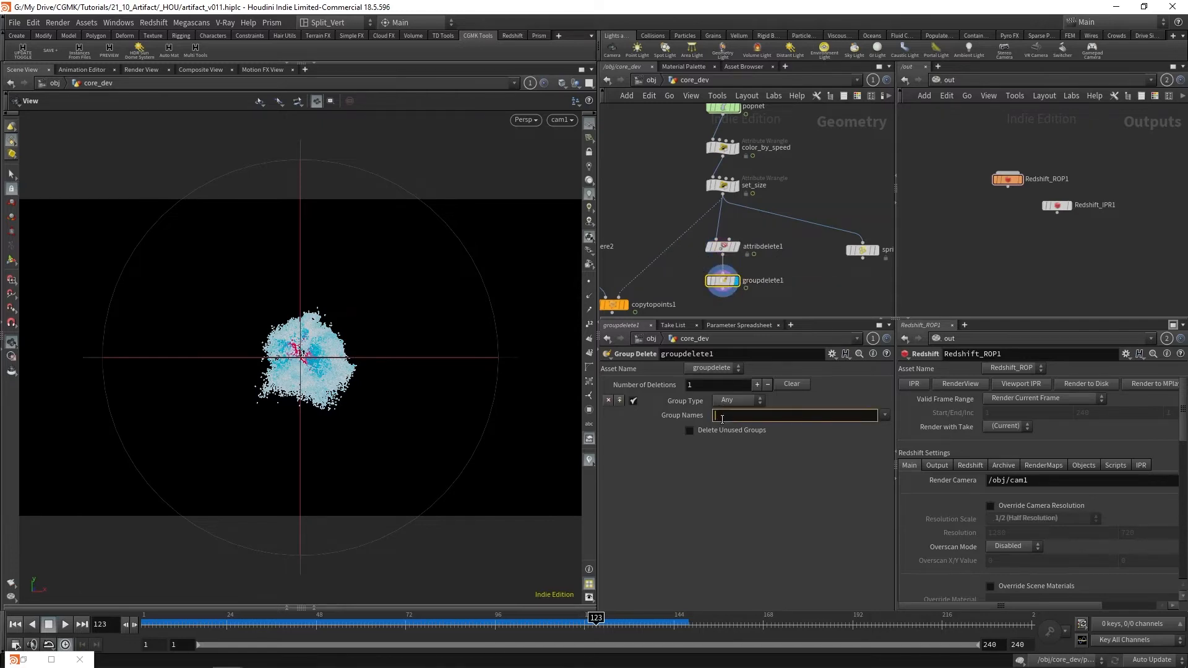
{"action": "type", "text": "*"}
{"action": "key", "text": "Return"}
{"action": "middle_click_drag", "start_coordinate": [832, 289], "coordinate": [825, 255]}
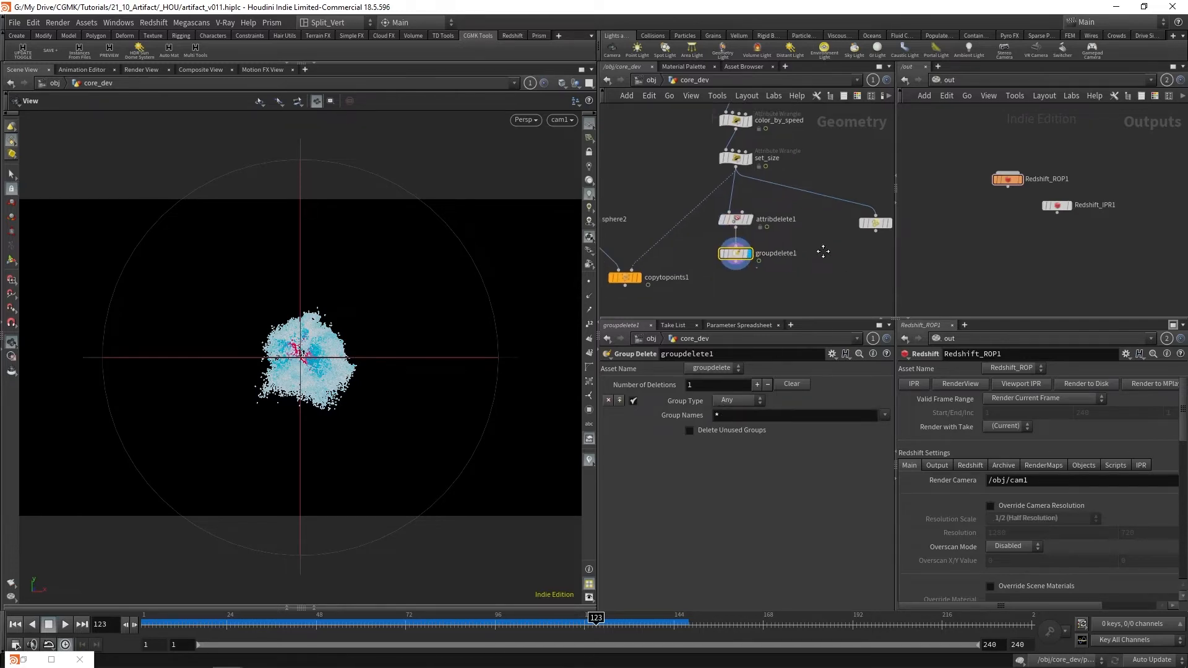
{"action": "middle_click", "coordinate": [741, 255]}
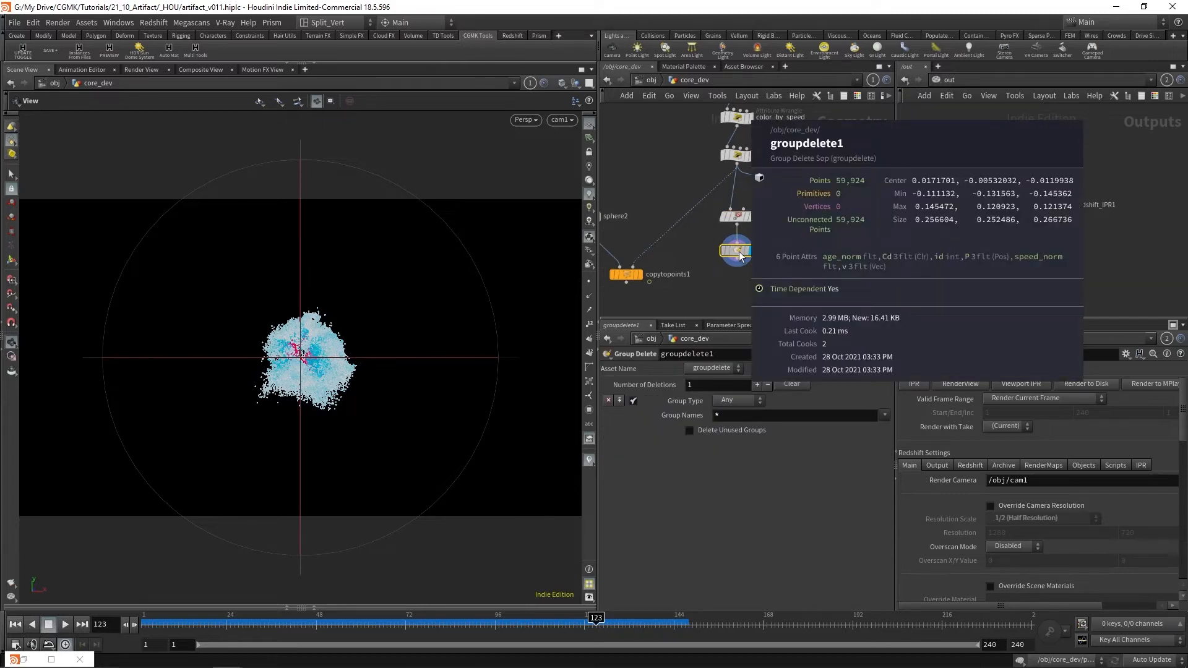
Step: Add a File Cache node and wire it below groupdelete1
{"action": "middle_click_drag", "start_coordinate": [770, 302], "coordinate": [763, 285]}
{"action": "key", "text": "Tab"}
{"action": "type", "text": "i"}
{"action": "key", "text": "BackSpace"}
{"action": "type", "text": "filec"}
{"action": "key", "text": "Return"}
{"action": "left_click", "coordinate": [763, 286]}
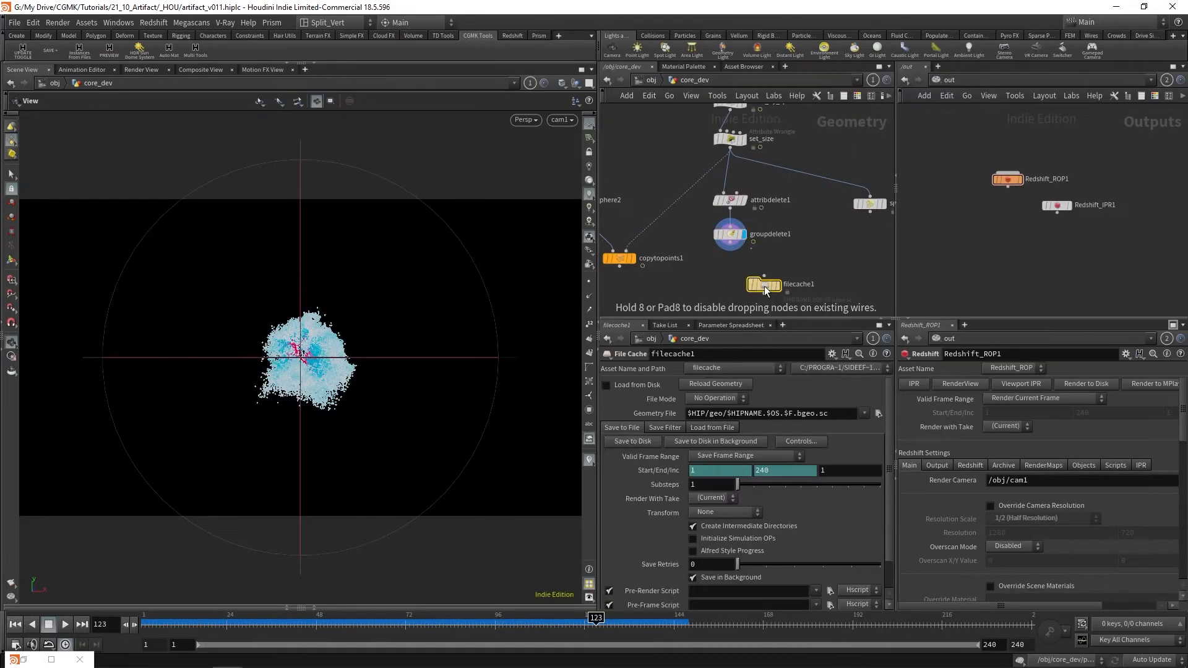
{"action": "left_click_drag", "start_coordinate": [764, 276], "coordinate": [730, 267]}
{"action": "left_click", "coordinate": [828, 241]}
{"action": "middle_click_drag", "start_coordinate": [808, 247], "coordinate": [804, 256]}
Step: Switch the second network view from the outputs to the inside of the rndr_core object
{"action": "left_click", "coordinate": [954, 81]}
{"action": "left_click", "coordinate": [1005, 139]}
{"action": "middle_click_drag", "start_coordinate": [1087, 240], "coordinate": [1039, 242]}
{"action": "double_click", "coordinate": [1041, 211]}
Step: Add a File node inside rndr_core
{"action": "key", "text": "Tab"}
{"action": "type", "text": "file"}
{"action": "key", "text": "Return"}
{"action": "left_click", "coordinate": [1026, 205]}
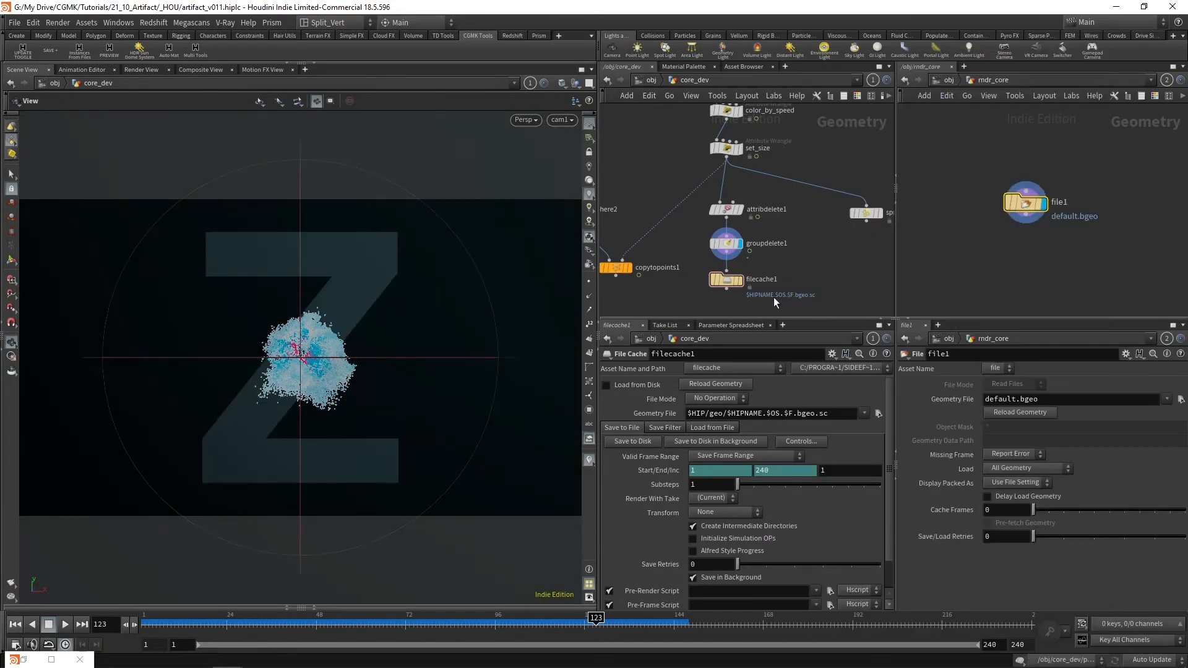
Step: Move filecache1 off to one side below groupdelete1 to make room for a second branch
{"action": "middle_click_drag", "start_coordinate": [813, 279], "coordinate": [828, 208]}
{"action": "middle_click_drag", "start_coordinate": [775, 266], "coordinate": [790, 236]}
{"action": "scroll", "coordinate": [790, 236], "scroll_direction": "down", "scroll_amount": 1}
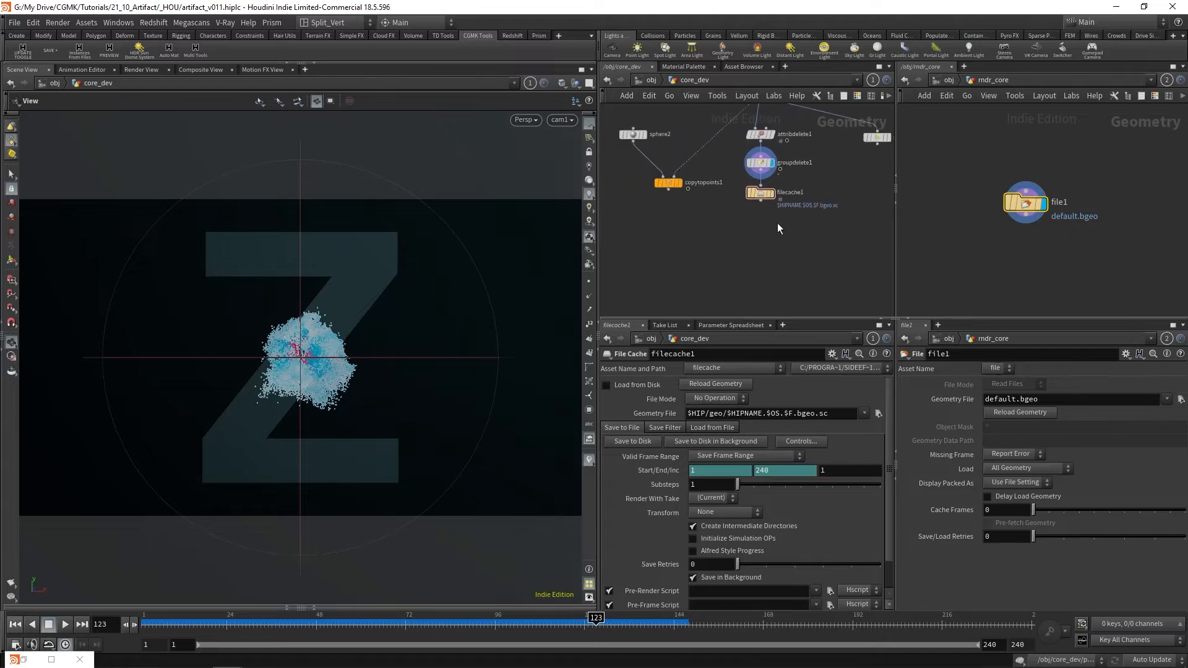
{"action": "left_click_drag", "start_coordinate": [759, 195], "coordinate": [717, 231]}
{"action": "scroll", "coordinate": [808, 191], "scroll_direction": "up", "scroll_amount": 2}
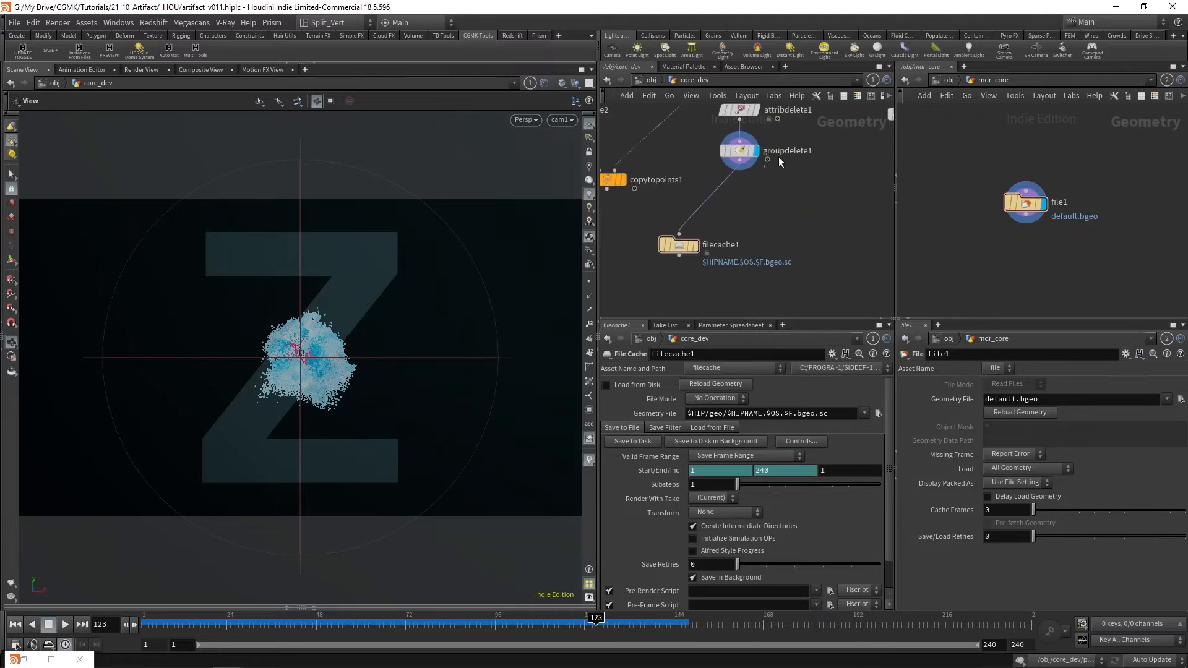
Step: Go to frame 12 and add a Null node wired to groupdelete1's output
{"action": "left_click", "coordinate": [740, 150]}
{"action": "mouse_move", "coordinate": [185, 624]}
{"action": "left_mouse_down"}
{"action": "mouse_move", "coordinate": [361, 624]}
{"action": "mouse_move", "coordinate": [182, 624]}
{"action": "left_mouse_up"}
{"action": "key", "text": "Tab"}
{"action": "type", "text": "nu"}
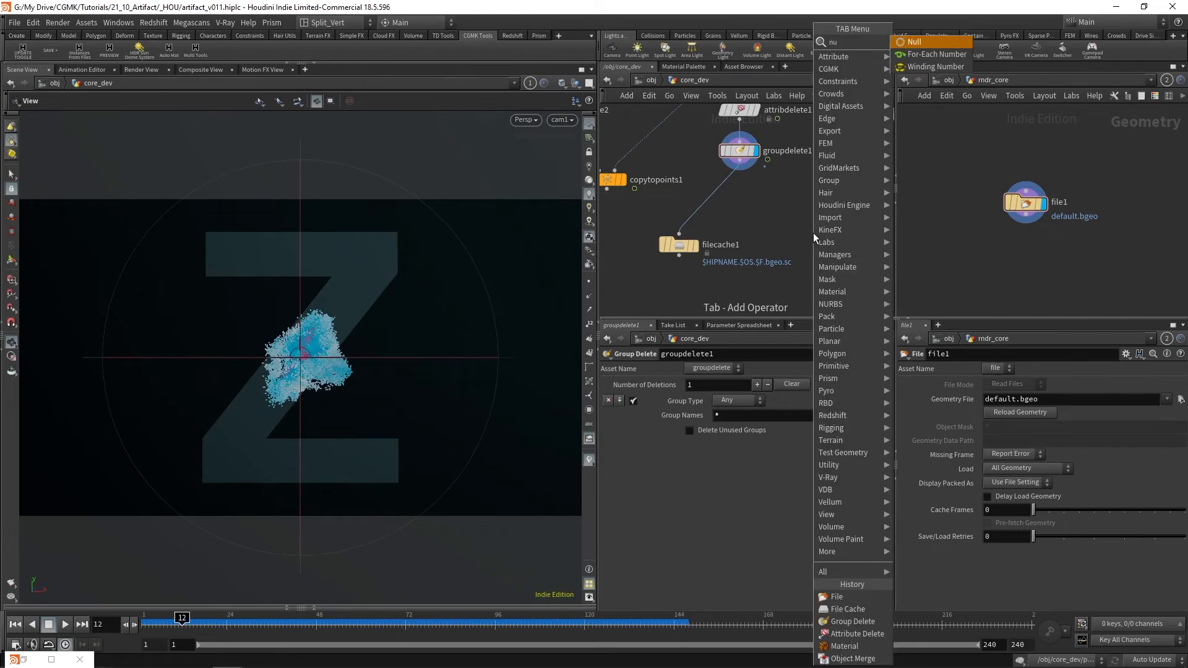
{"action": "key", "text": "Return"}
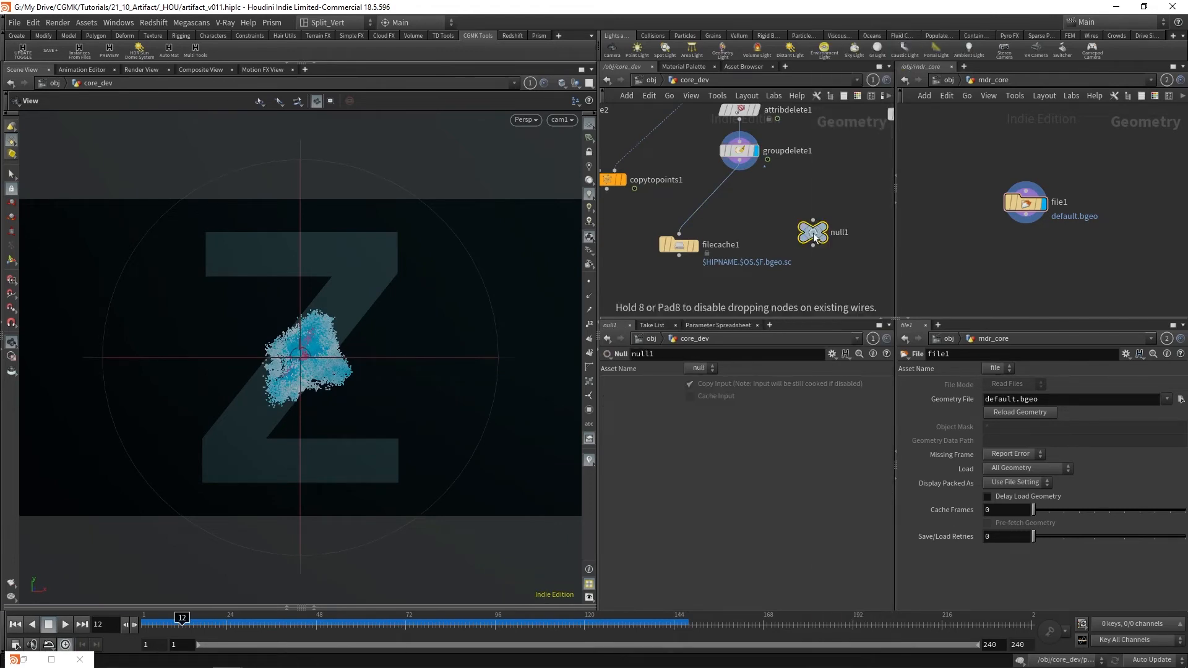
{"action": "left_click", "coordinate": [796, 233]}
{"action": "left_click", "coordinate": [740, 168]}
{"action": "left_click", "coordinate": [797, 221]}
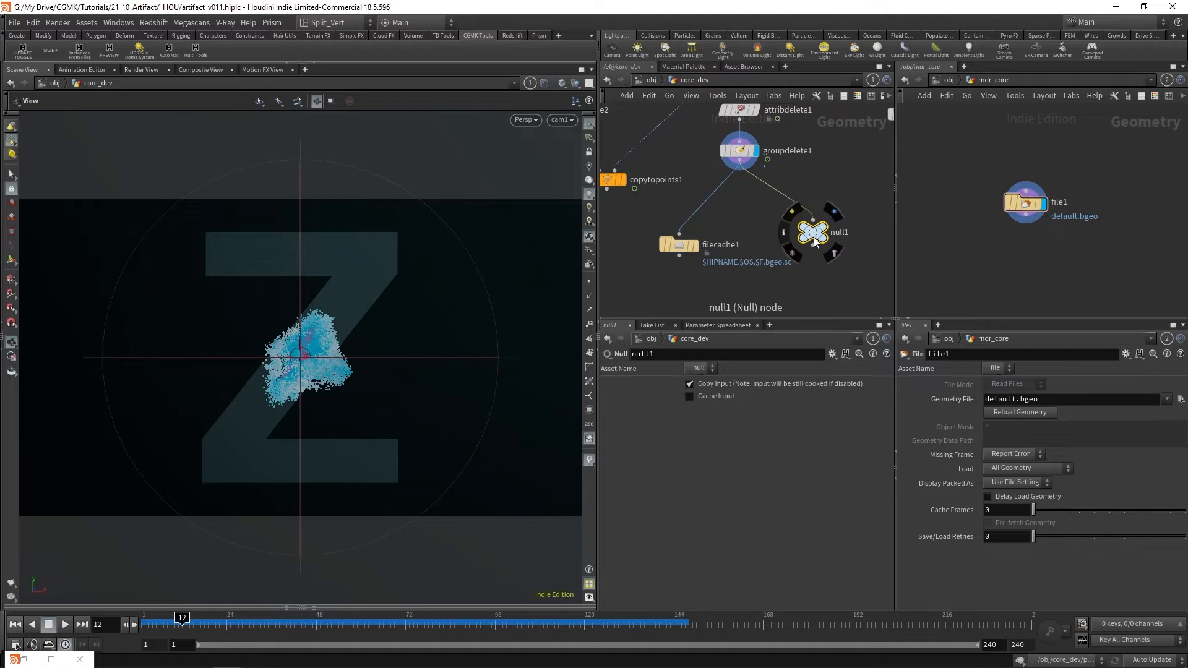
Step: Rename the new Null node to OUT_Core_Particles
{"action": "double_click", "coordinate": [832, 233]}
{"action": "type", "text": "OUT_C"}
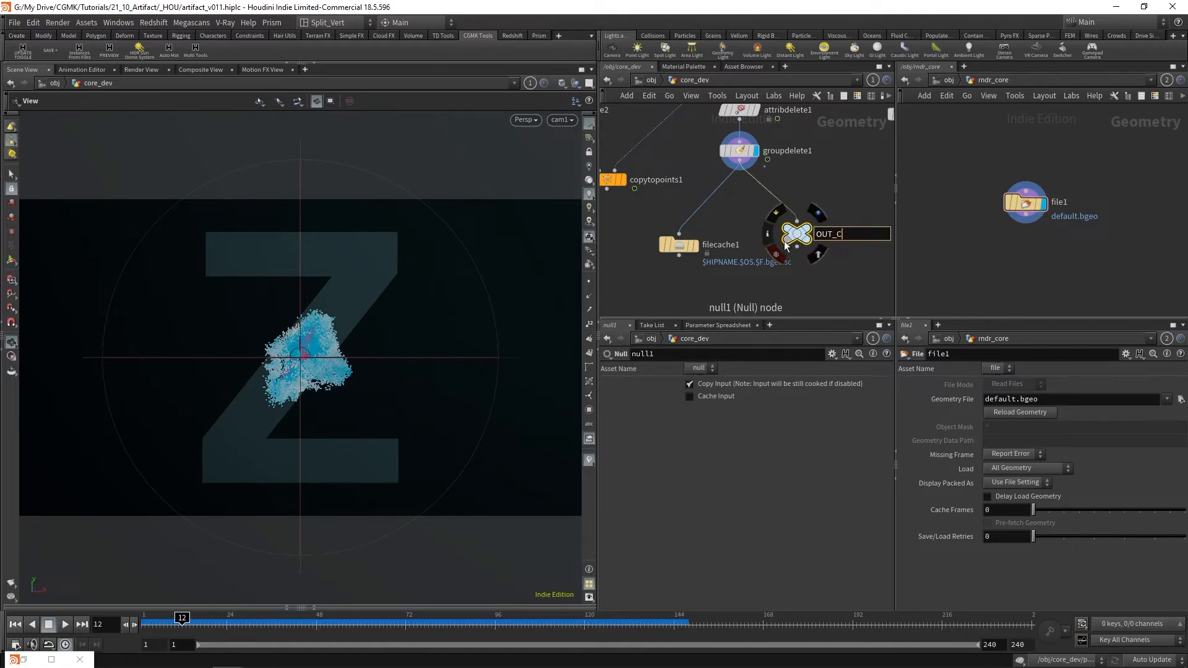
{"action": "type", "text": "ore_Particles"}
{"action": "key", "text": "Return"}
Step: Replace the File node in rndr_core with an Object Merge that references OUT_Core_Particles from core_dev as Object 1
{"action": "left_click", "coordinate": [1024, 202]}
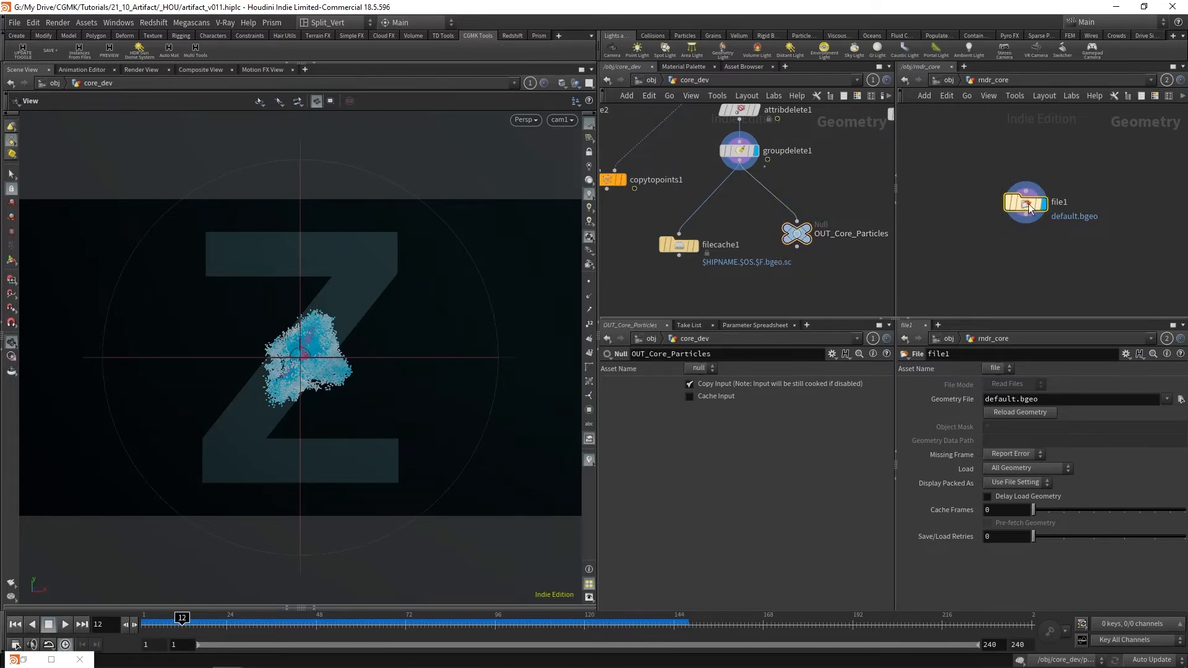
{"action": "key", "text": "Delete"}
{"action": "key", "text": "Tab"}
{"action": "type", "text": "object merge"}
{"action": "key", "text": "Return"}
{"action": "left_click", "coordinate": [1029, 208]}
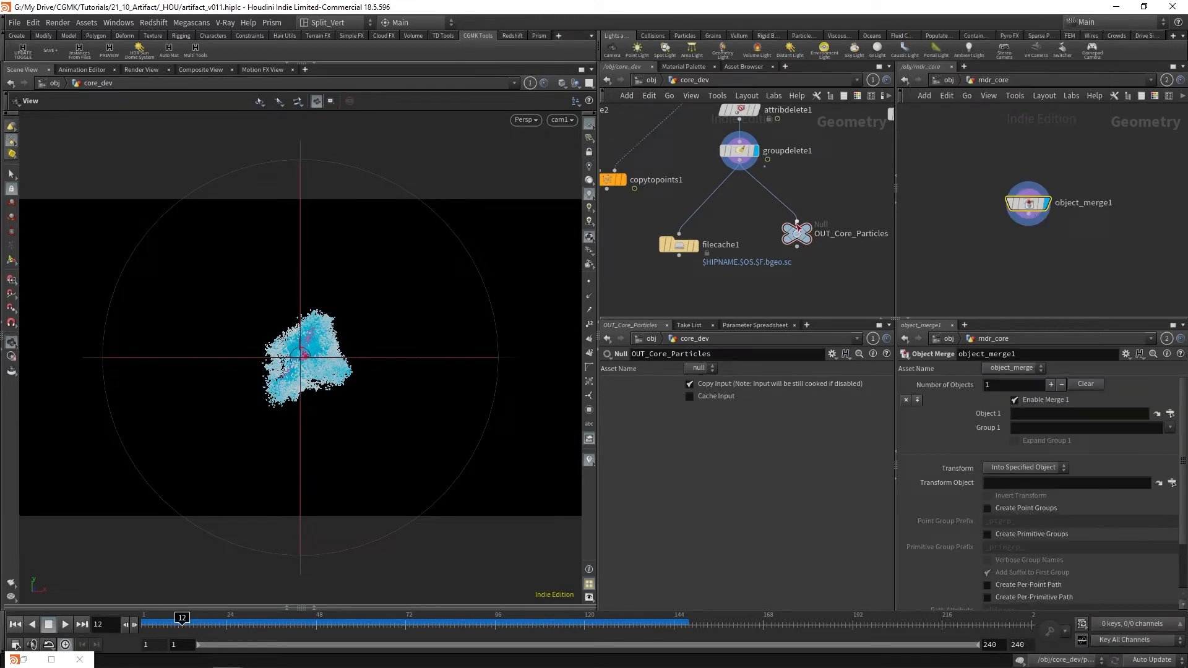
{"action": "left_click_drag", "start_coordinate": [796, 234], "coordinate": [1078, 410]}
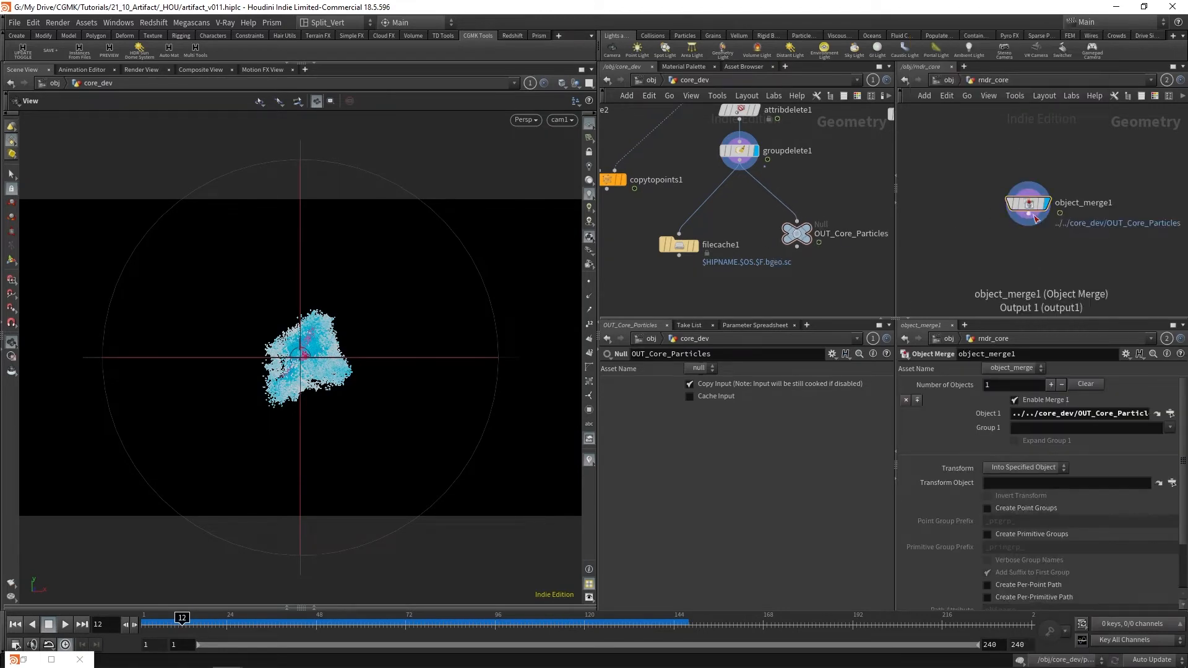
Step: Rename the Object Merge node in rndr_core to get_particles
{"action": "double_click", "coordinate": [1096, 206]}
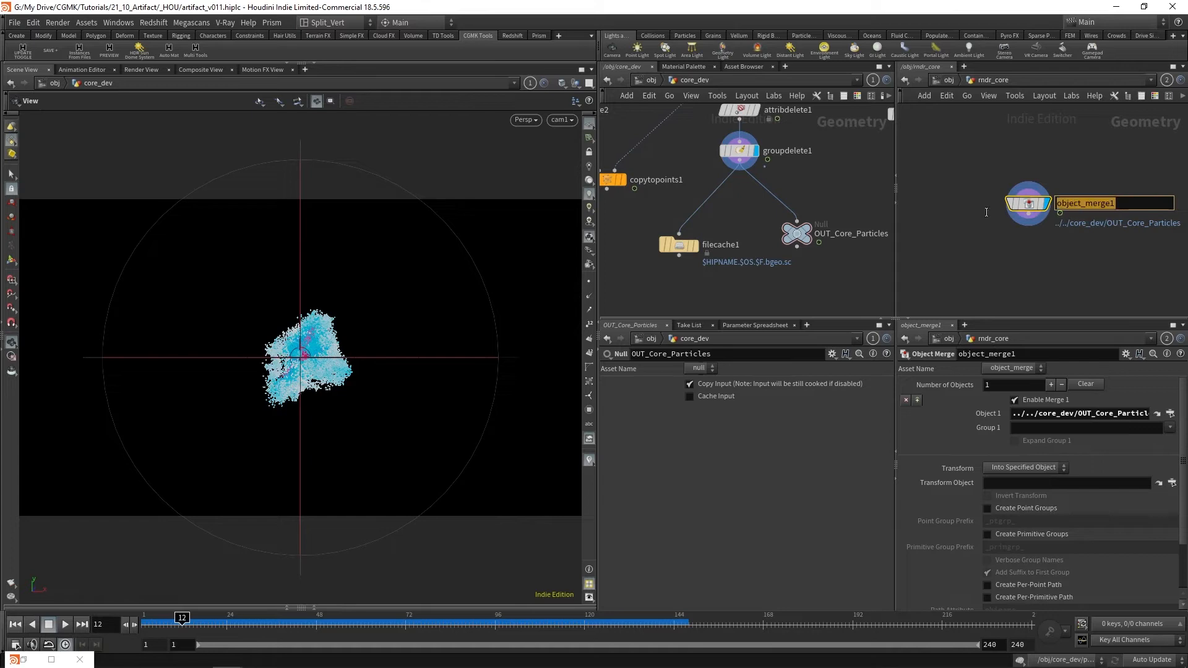
{"action": "type", "text": "get_part"}
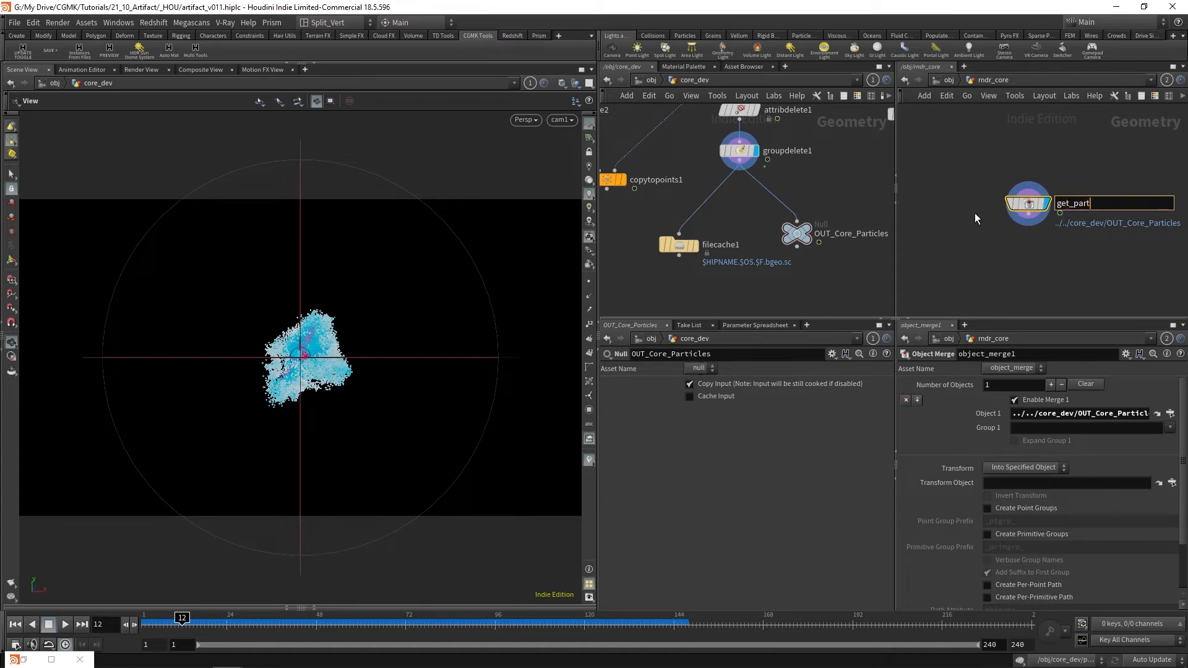
{"action": "type", "text": "icular"}
{"action": "key", "text": "BackSpace"}
{"action": "key", "text": "BackSpace"}
{"action": "key", "text": "BackSpace"}
{"action": "key", "text": "BackSpace"}
{"action": "type", "text": "les"}
{"action": "key", "text": "Return"}
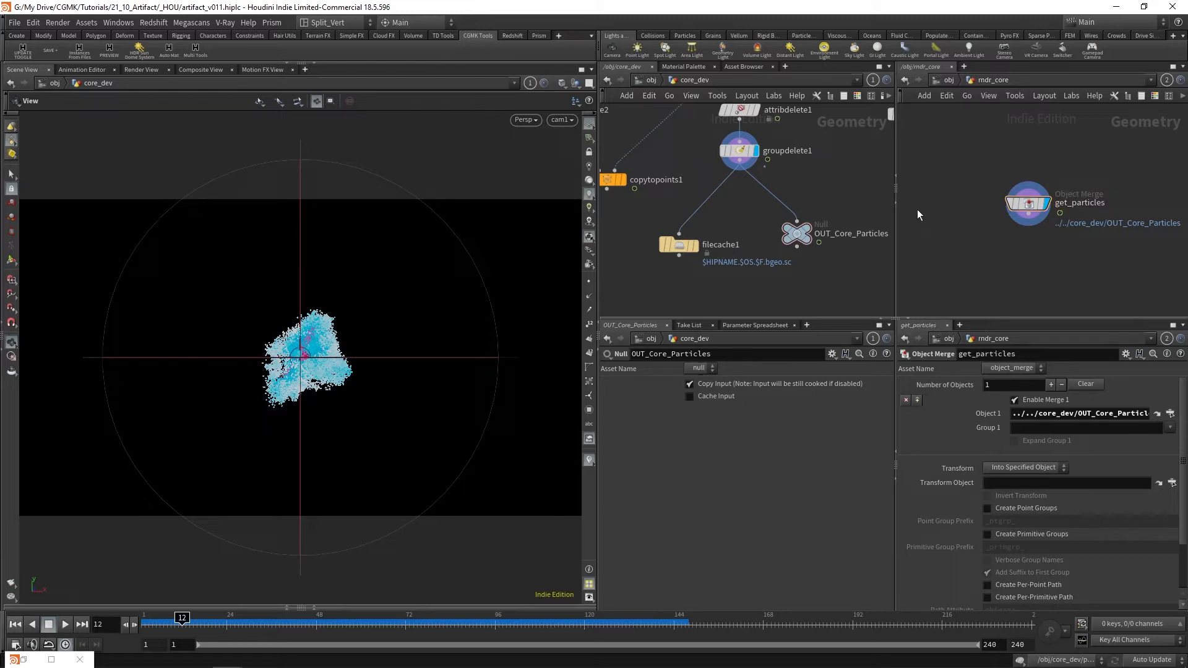
Step: Review the core_dev node chain from popnet through color_by_speed, set_size and attribdelete1 to groupdelete1
{"action": "scroll", "coordinate": [792, 218], "scroll_direction": "down", "scroll_amount": 3}
{"action": "middle_click_drag", "start_coordinate": [792, 220], "coordinate": [782, 228]}
{"action": "left_click_drag", "start_coordinate": [736, 209], "coordinate": [818, 155]}
{"action": "middle_click_drag", "start_coordinate": [818, 155], "coordinate": [806, 198]}
{"action": "scroll", "coordinate": [807, 198], "scroll_direction": "down", "scroll_amount": 1}
{"action": "scroll", "coordinate": [801, 149], "scroll_direction": "up", "scroll_amount": 2}
{"action": "left_click_drag", "start_coordinate": [800, 144], "coordinate": [707, 280]}
{"action": "scroll", "coordinate": [786, 246], "scroll_direction": "down", "scroll_amount": 1}
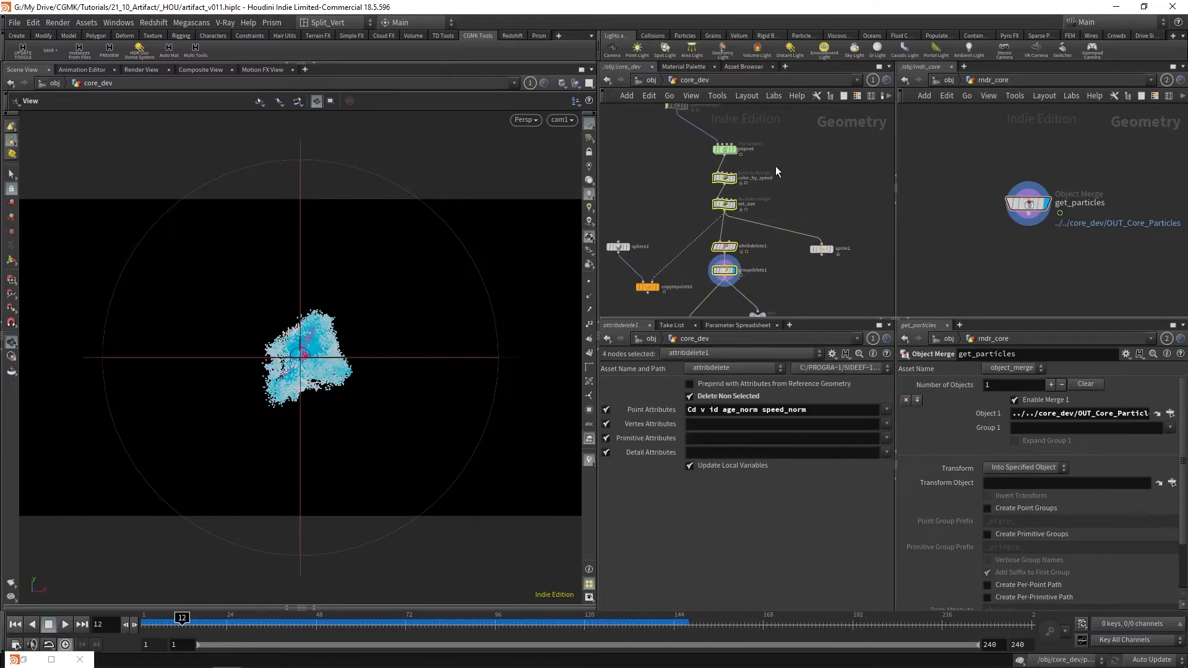
{"action": "scroll", "coordinate": [795, 167], "scroll_direction": "up", "scroll_amount": 2}
{"action": "scroll", "coordinate": [817, 137], "scroll_direction": "down", "scroll_amount": 3}
{"action": "scroll", "coordinate": [799, 259], "scroll_direction": "up", "scroll_amount": 2}
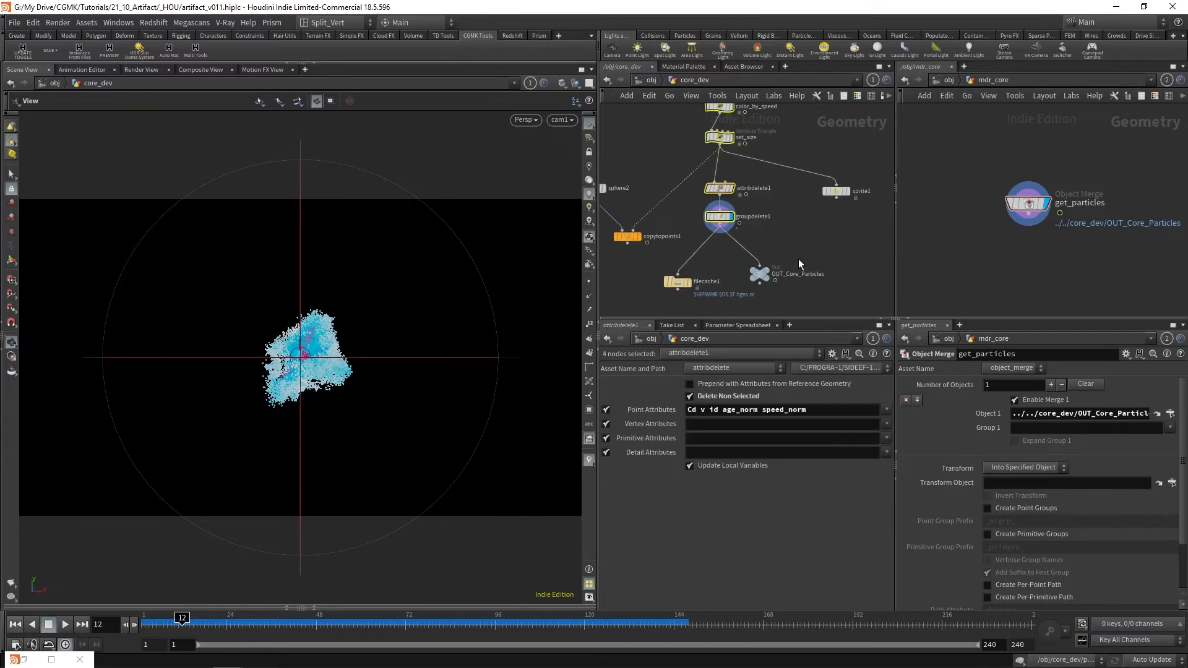
{"action": "left_click", "coordinate": [761, 265]}
{"action": "left_click_drag", "start_coordinate": [809, 161], "coordinate": [710, 268]}
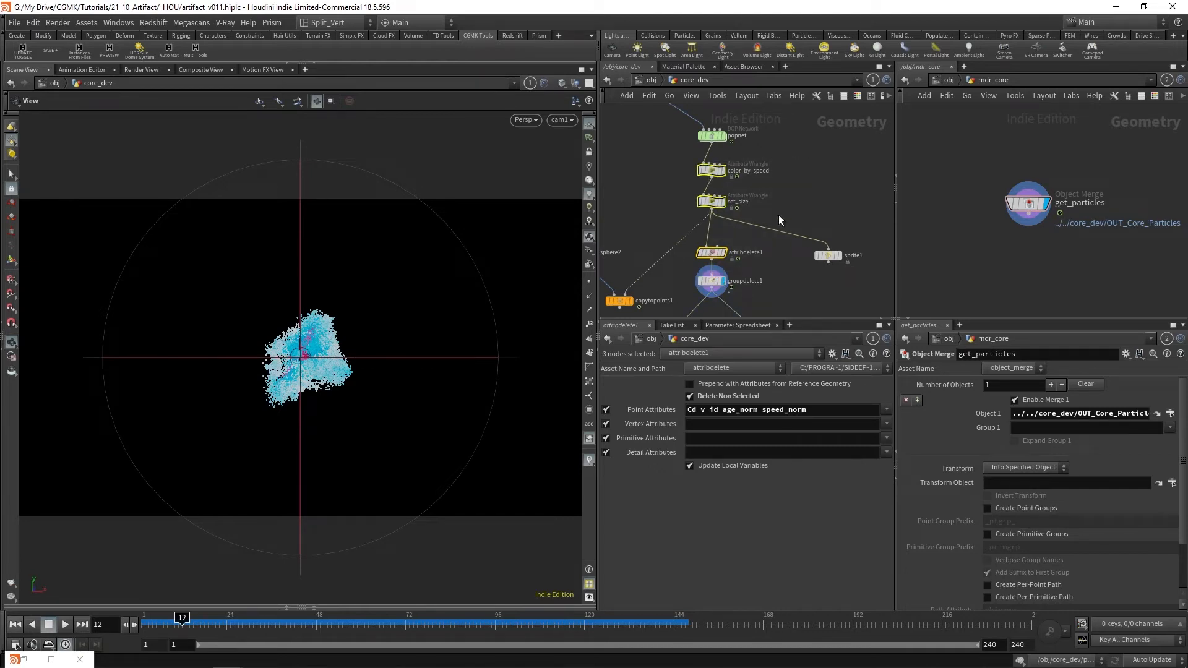
Step: Tidy the core_dev network by closing the gap below set_size and bringing sphere2, copytopoints1 and OUT_Core_Particles closer to the main chain
{"action": "left_click", "coordinate": [800, 188]}
{"action": "scroll", "coordinate": [802, 180], "scroll_direction": "down", "scroll_amount": 2}
{"action": "left_click_drag", "start_coordinate": [776, 255], "coordinate": [741, 163]}
{"action": "key", "text": "l"}
{"action": "left_click_drag", "start_coordinate": [662, 221], "coordinate": [667, 192]}
{"action": "left_click_drag", "start_coordinate": [680, 255], "coordinate": [685, 222]}
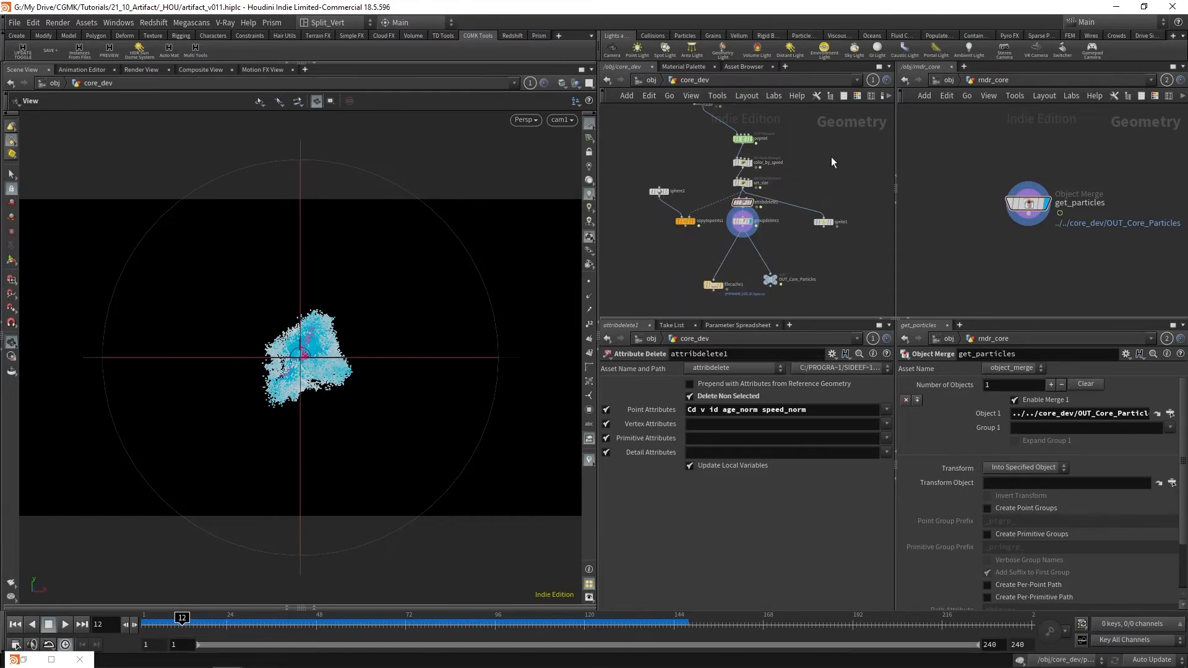
{"action": "scroll", "coordinate": [801, 266], "scroll_direction": "up", "scroll_amount": 2}
{"action": "scroll", "coordinate": [777, 232], "scroll_direction": "up", "scroll_amount": 1}
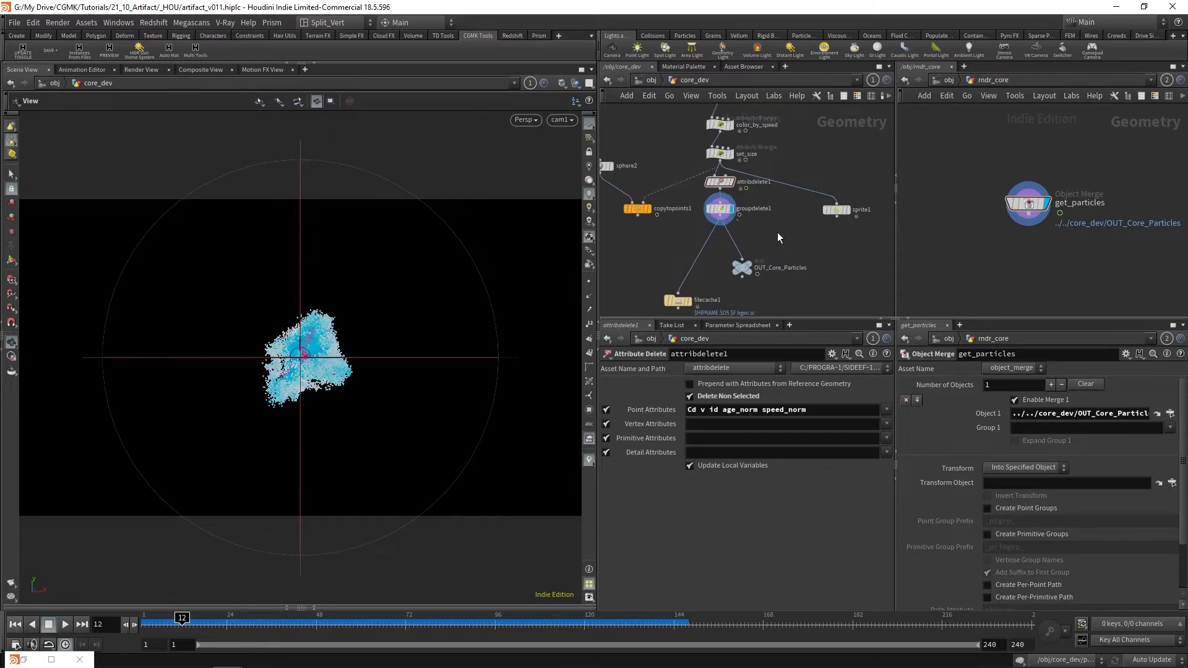
Step: Set the display flag on OUT_Core_Particles and bring both network views up to the object level
{"action": "left_click", "coordinate": [948, 81]}
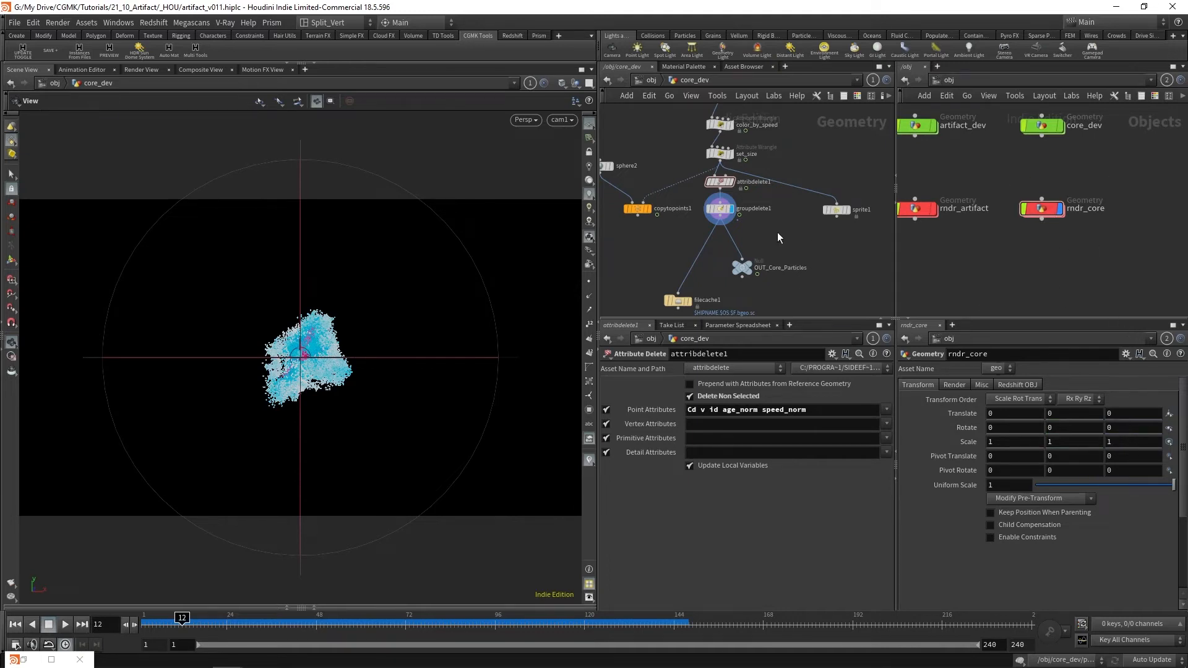
{"action": "left_click", "coordinate": [742, 267]}
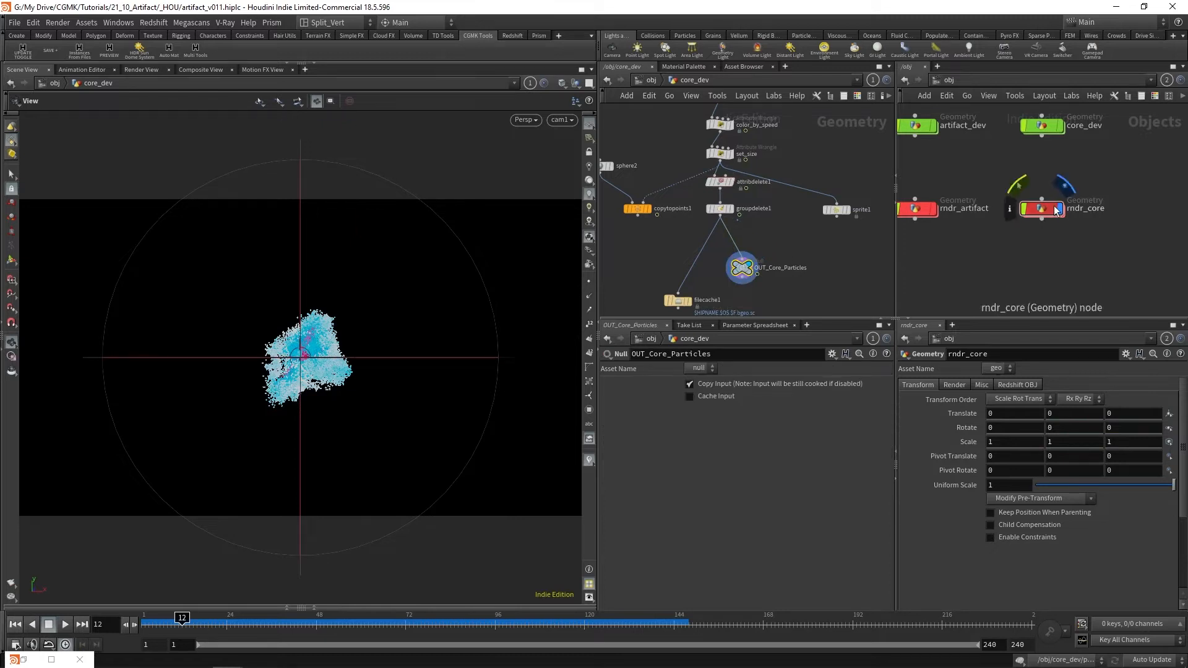
{"action": "left_click", "coordinate": [651, 80]}
Step: Enable Render Object as Particles in the Redshift particle settings of the rndr_core object
{"action": "scroll", "coordinate": [761, 238], "scroll_direction": "down", "scroll_amount": 2}
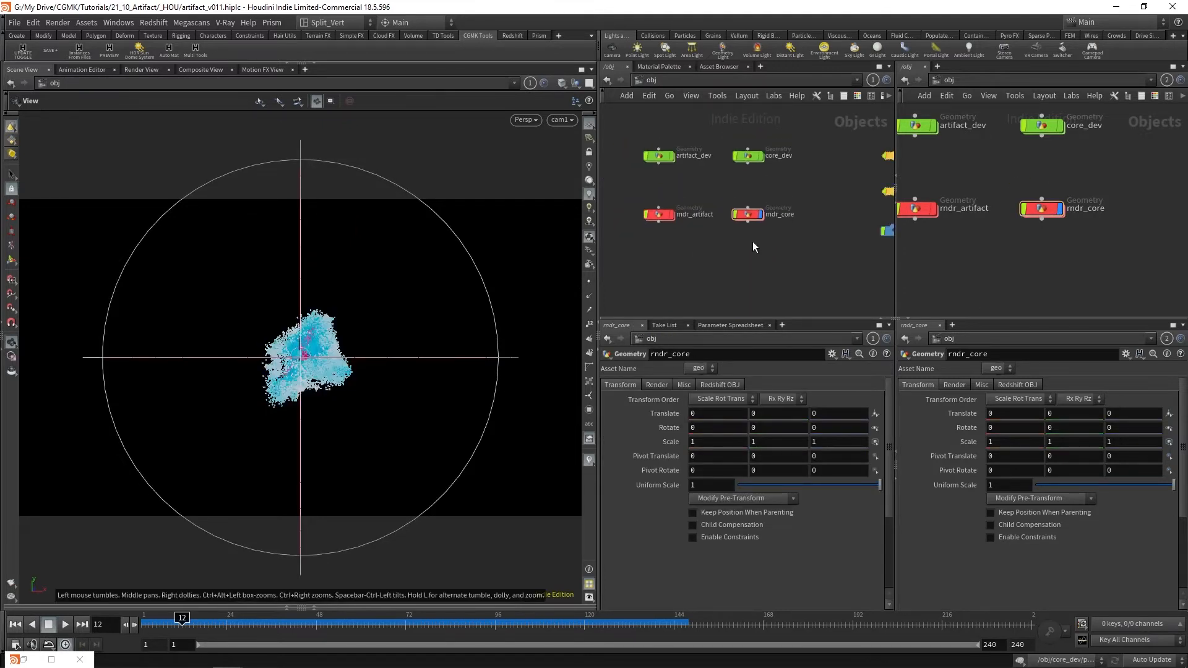
{"action": "left_click", "coordinate": [750, 214]}
{"action": "left_click", "coordinate": [817, 251]}
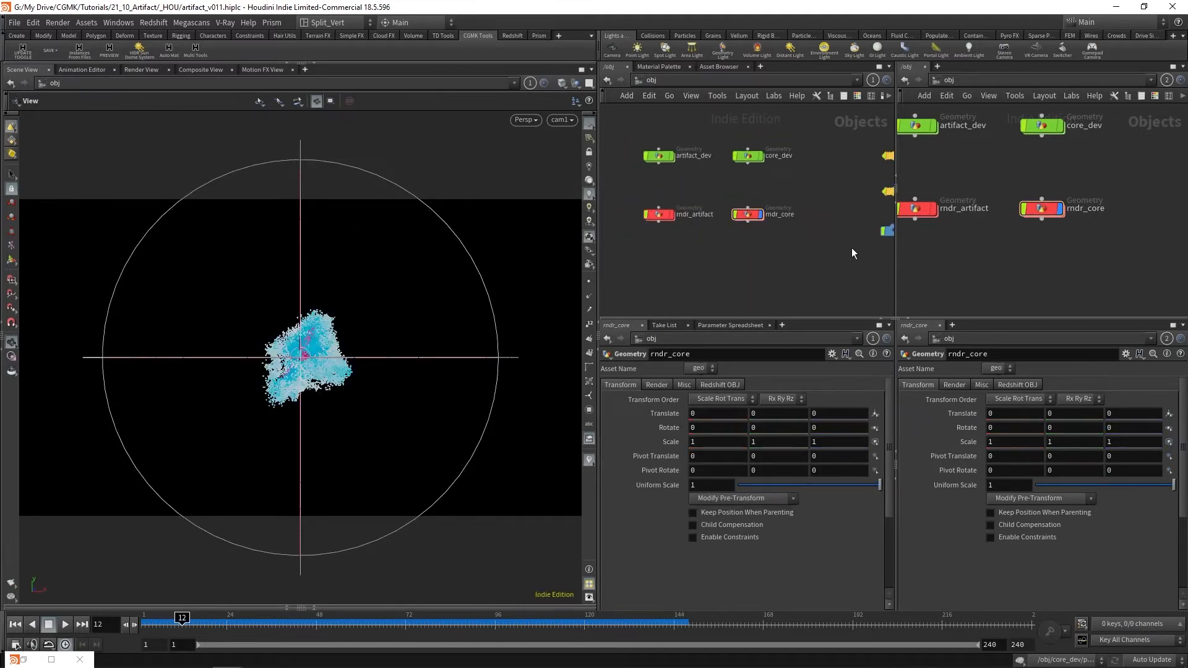
{"action": "scroll", "coordinate": [774, 188], "scroll_direction": "up", "scroll_amount": 4}
{"action": "middle_click_drag", "start_coordinate": [774, 186], "coordinate": [783, 182]}
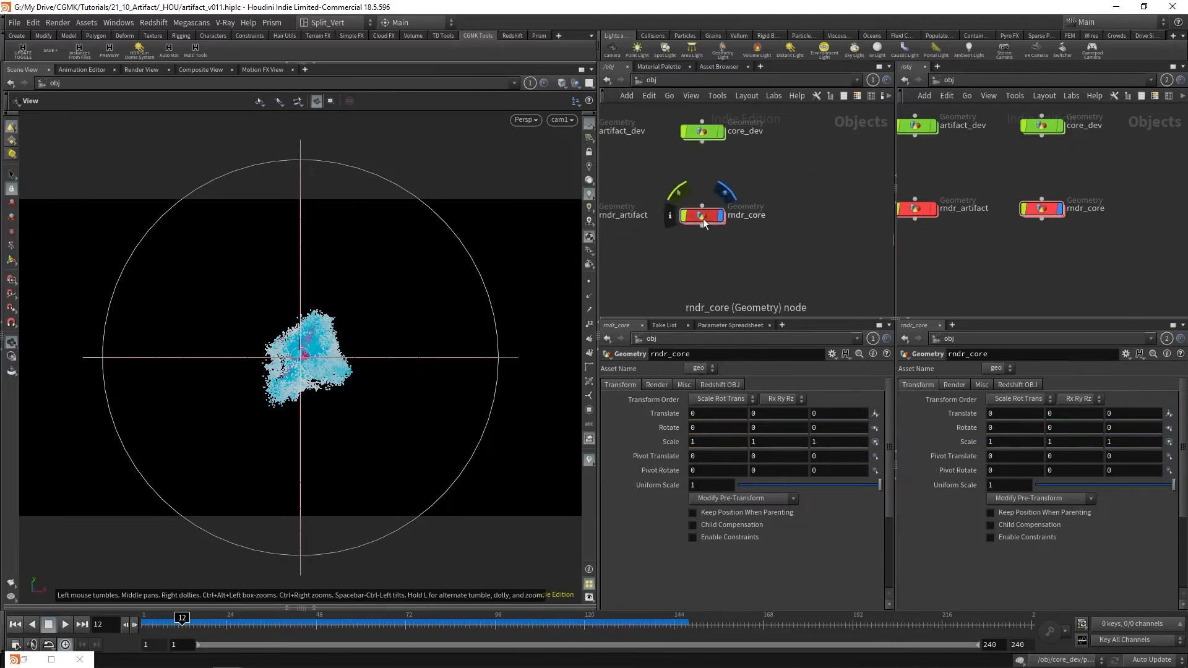
{"action": "mouse_move", "coordinate": [706, 216]}
{"action": "left_click", "coordinate": [703, 217]}
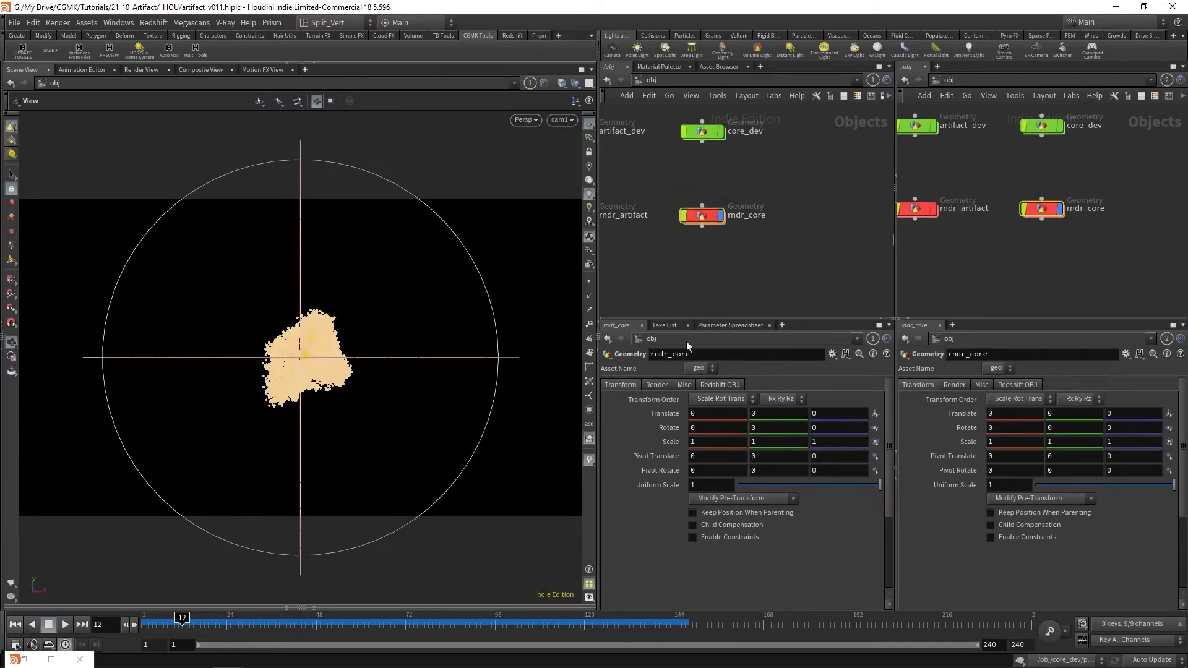
{"action": "left_click", "coordinate": [722, 385]}
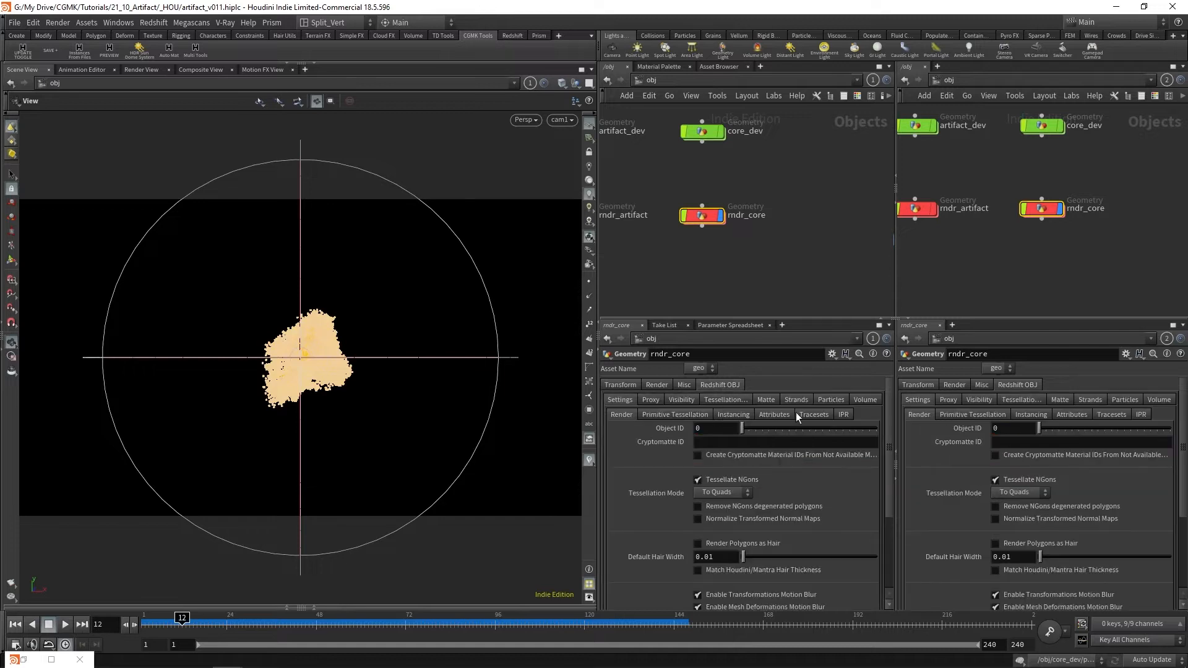
{"action": "left_click", "coordinate": [829, 400]}
{"action": "left_click", "coordinate": [748, 425]}
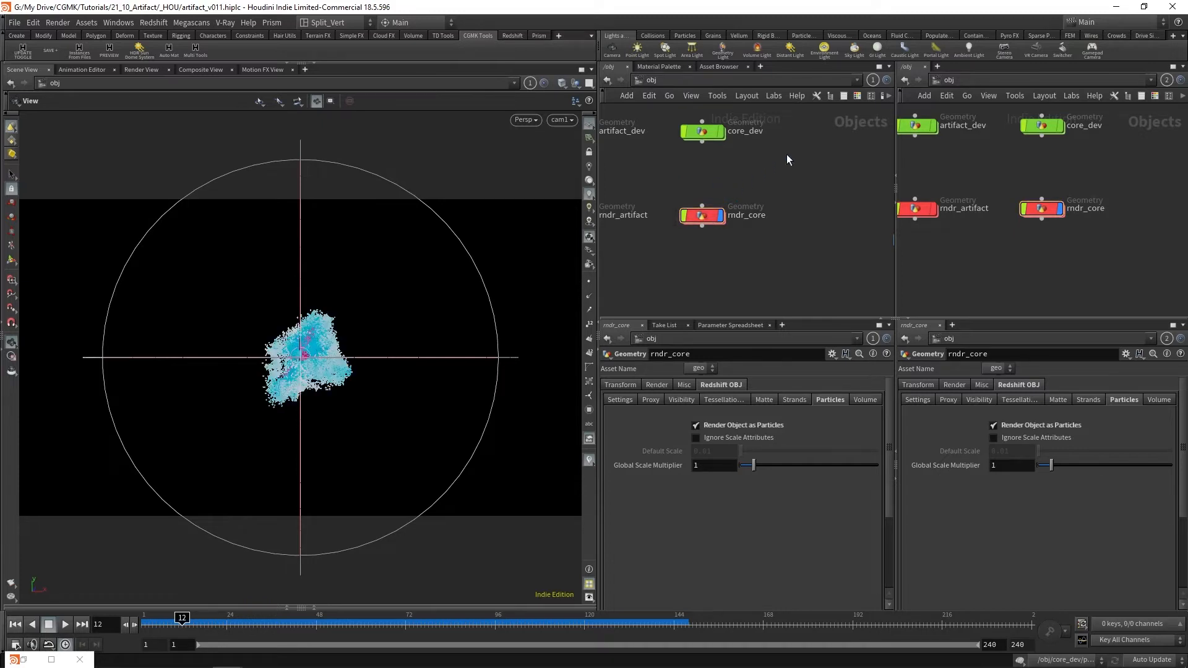
Step: In the out network, set Redshift_ROP1's Candidate Objects to rndr*
{"action": "key", "text": "3"}
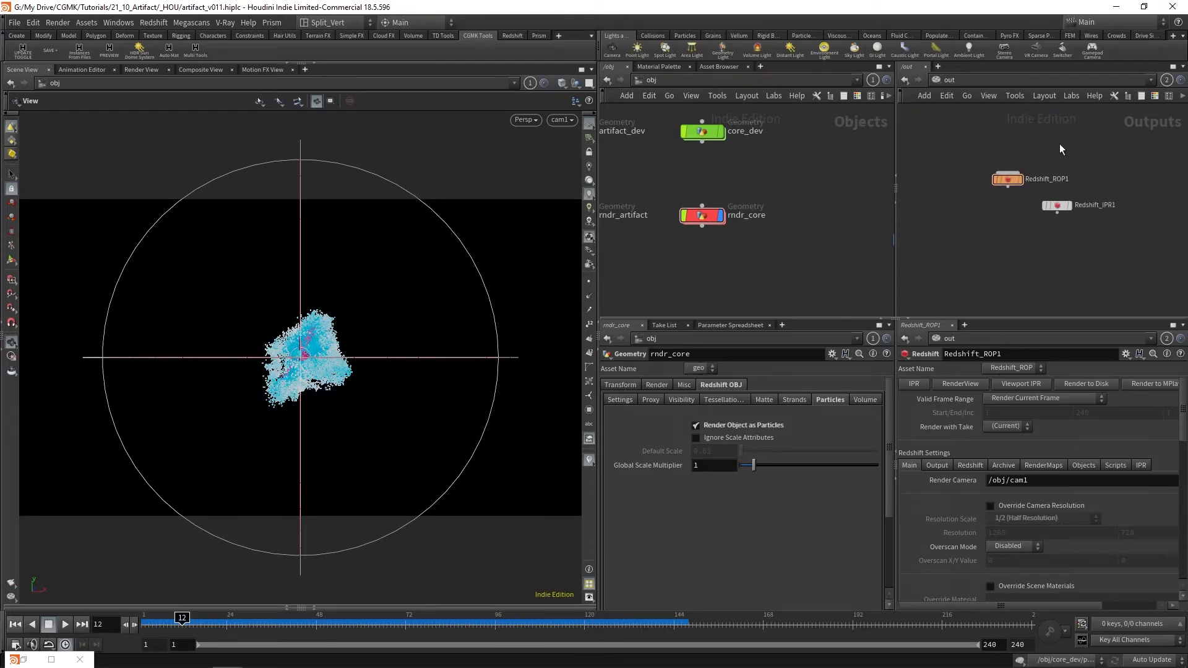
{"action": "scroll", "coordinate": [1000, 248], "scroll_direction": "up", "scroll_amount": 1}
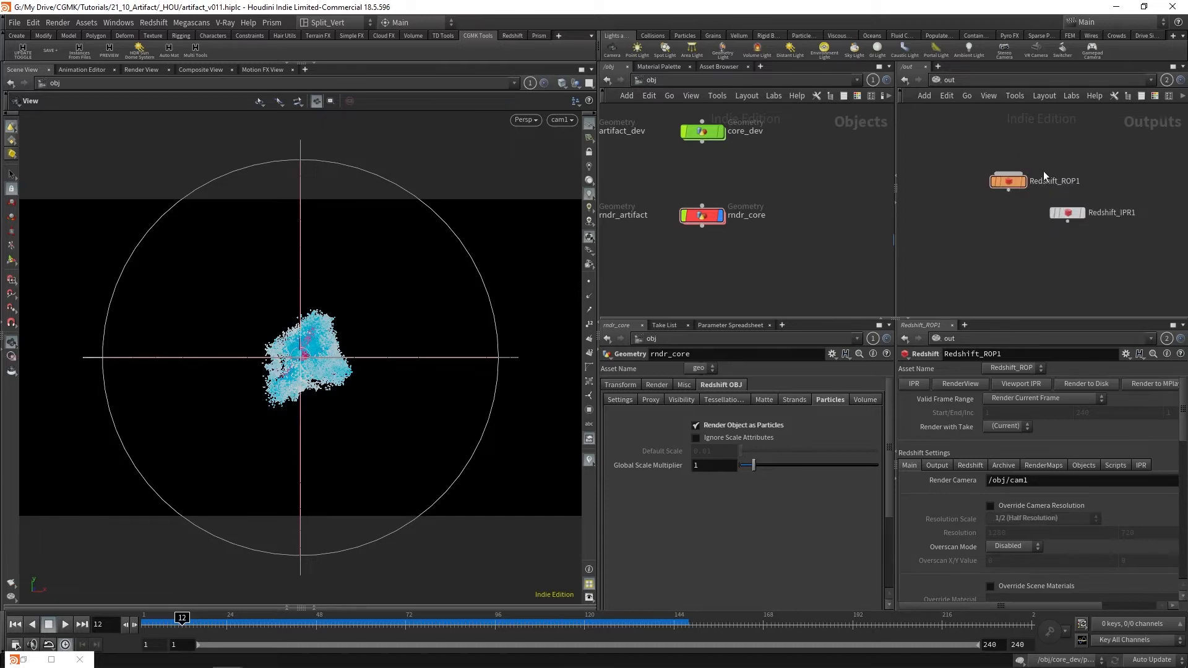
{"action": "mouse_move", "coordinate": [1024, 182]}
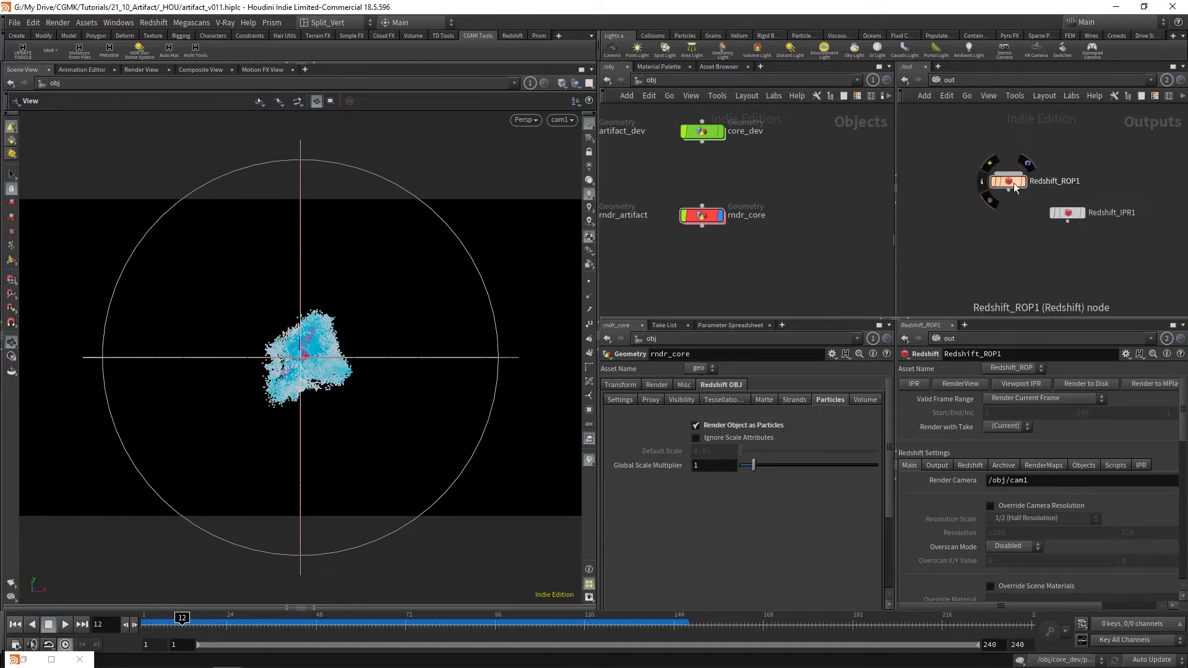
{"action": "left_click", "coordinate": [1011, 184]}
{"action": "left_click", "coordinate": [1083, 466]}
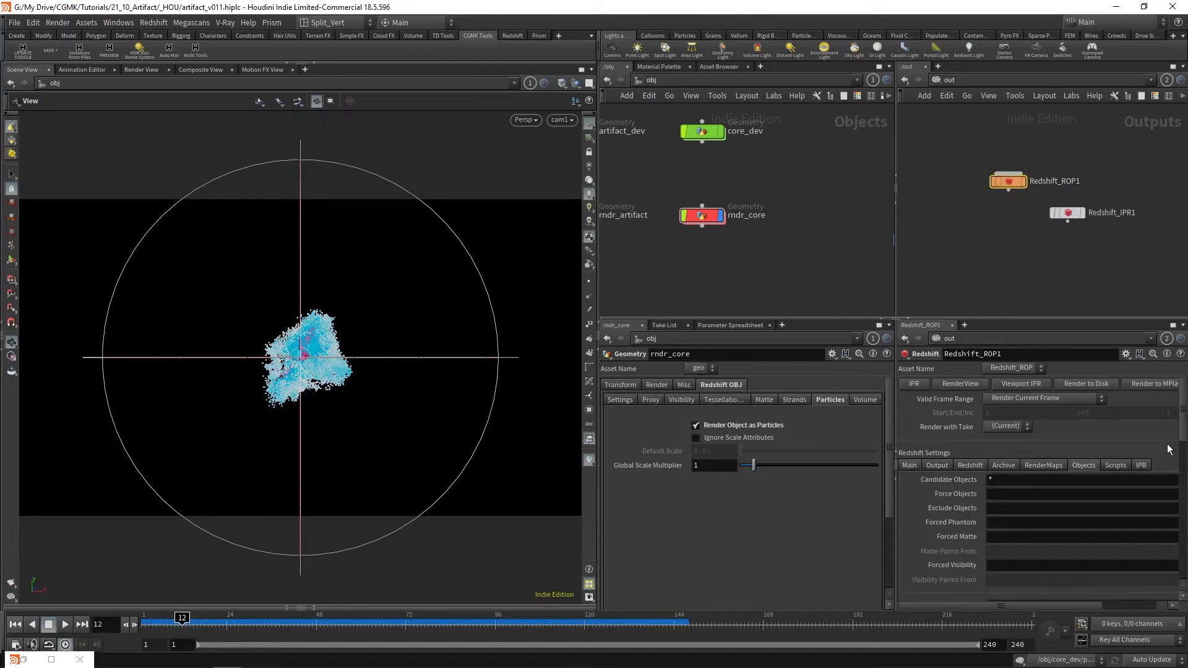
{"action": "scroll", "coordinate": [1017, 401], "scroll_direction": "down", "scroll_amount": 3}
{"action": "left_click", "coordinate": [1004, 391]}
{"action": "type", "text": "rndr"}
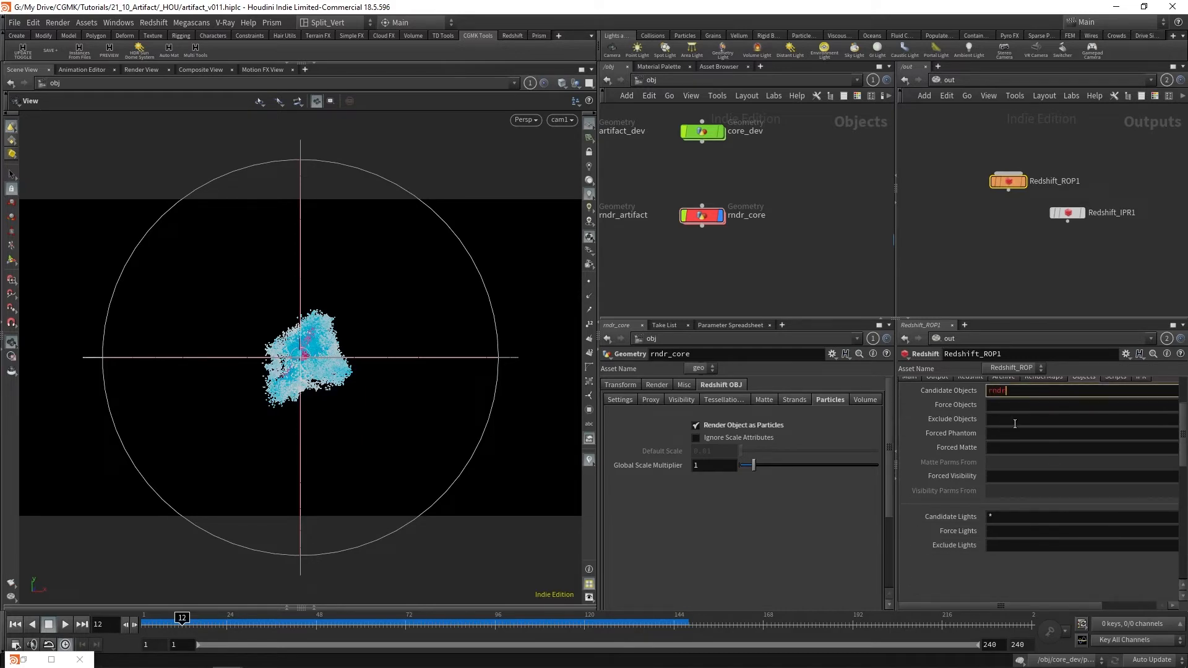
{"action": "type", "text": "*"}
{"action": "key", "text": "Return"}
Step: Set Redshift_ROP1's Candidate Lights to lgt*
{"action": "left_click", "coordinate": [1004, 514]}
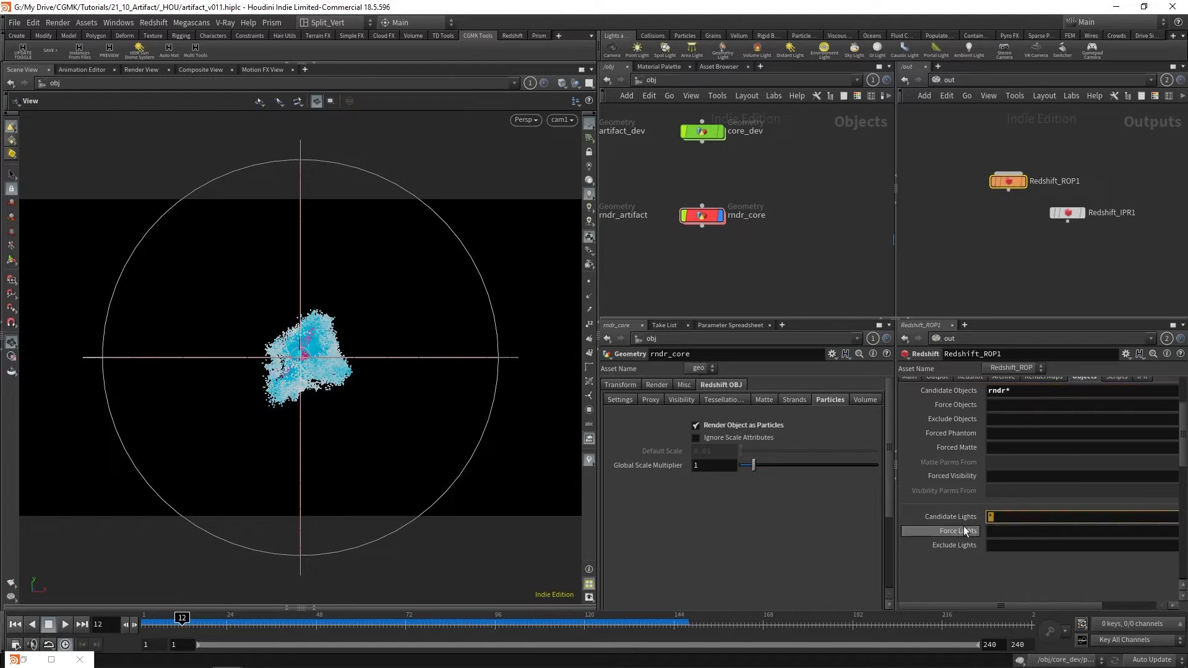
{"action": "type", "text": "lgt*"}
{"action": "key", "text": "Return"}
{"action": "scroll", "coordinate": [1183, 440], "scroll_direction": "up", "scroll_amount": 1}
{"action": "scroll", "coordinate": [1183, 441], "scroll_direction": "up", "scroll_amount": 2}
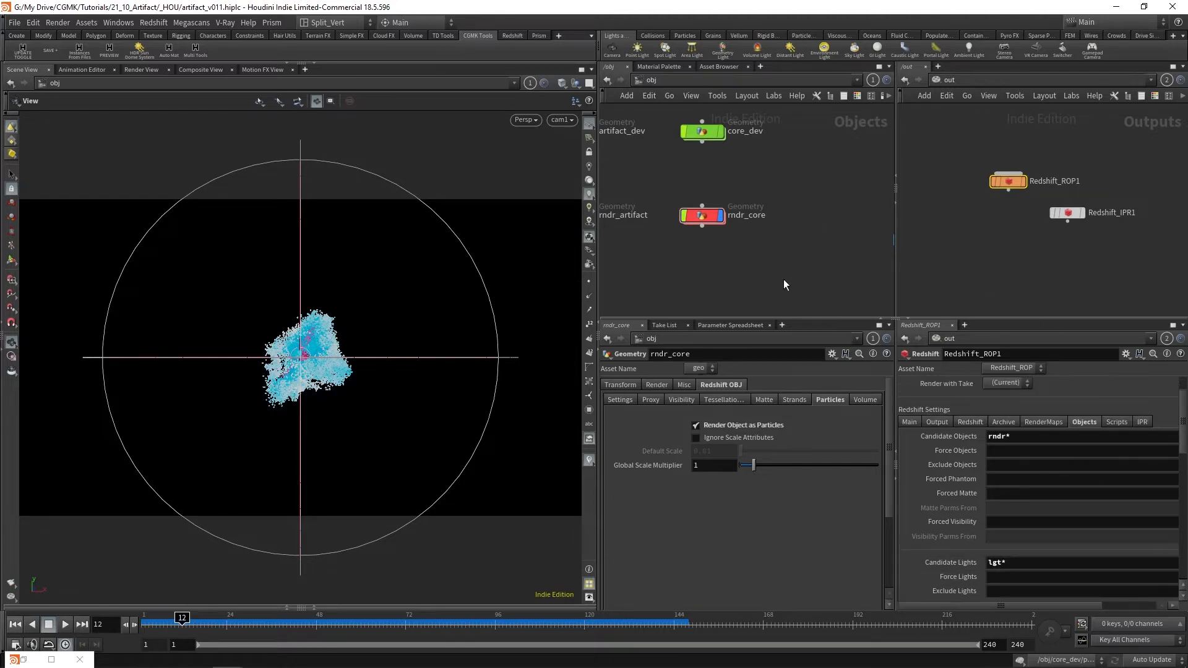
{"action": "key", "text": "h"}
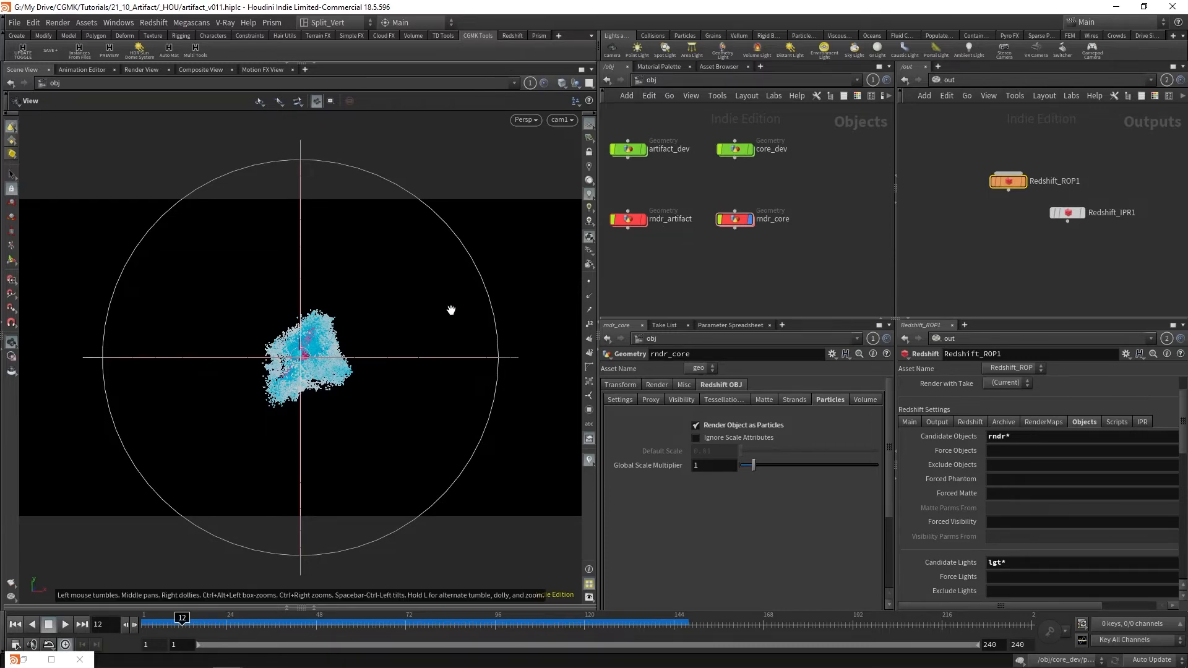
{"action": "key", "text": "h"}
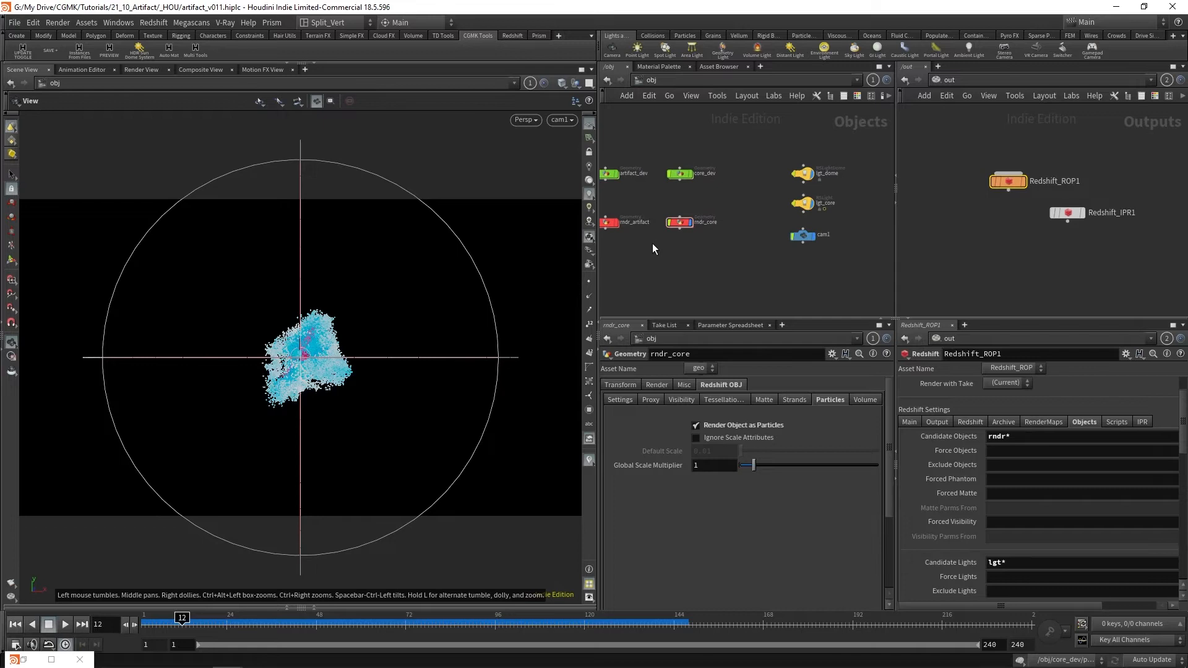
{"action": "middle_click_drag", "start_coordinate": [673, 236], "coordinate": [703, 235]}
{"action": "middle_click_drag", "start_coordinate": [789, 198], "coordinate": [767, 189]}
{"action": "scroll", "coordinate": [864, 182], "scroll_direction": "up", "scroll_amount": 2}
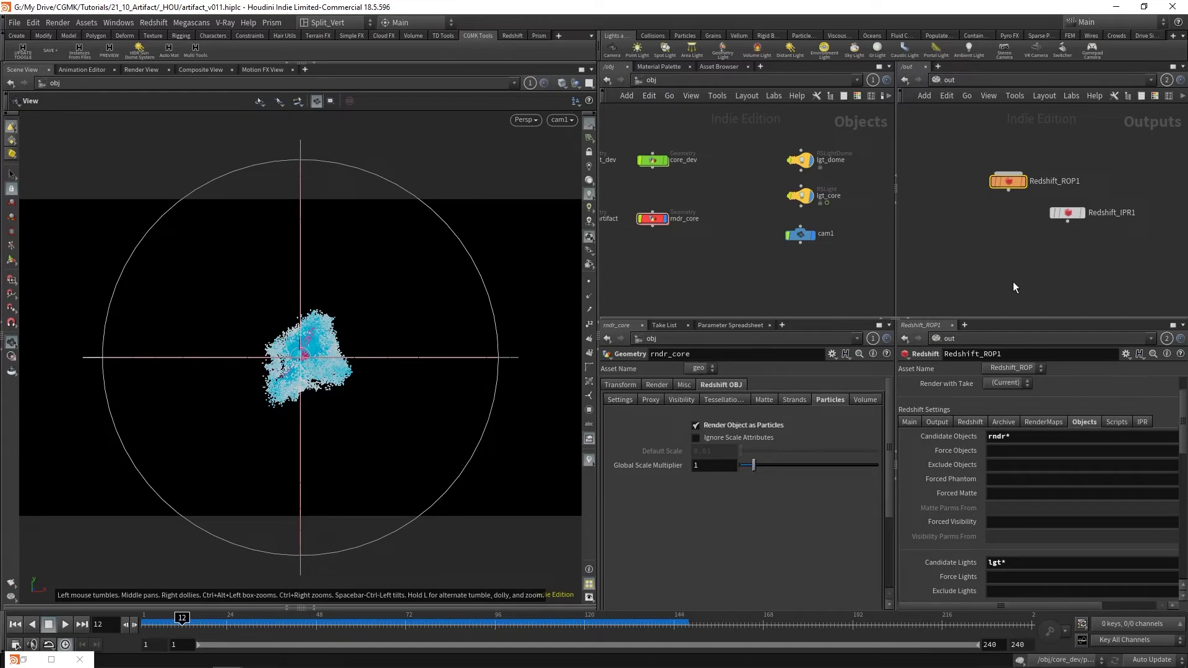
Step: Test-render frame 12 in the Redshift Render View to check the core particles, and minimise the render window when done
{"action": "left_click", "coordinate": [26, 660]}
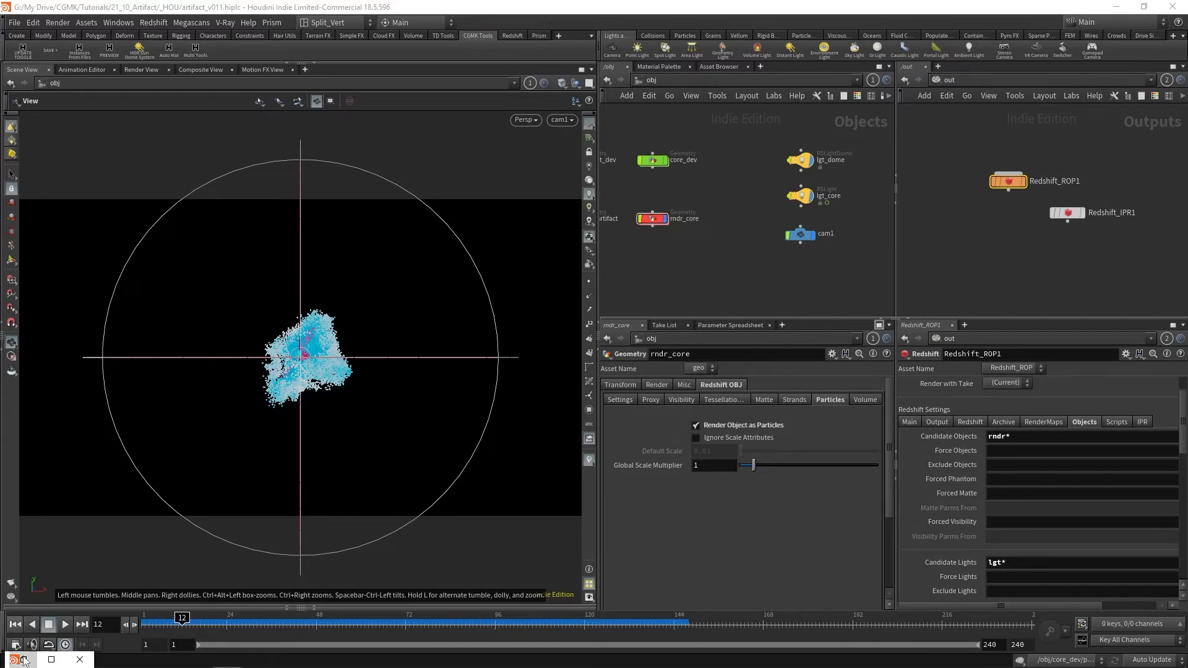
{"action": "left_click_drag", "start_coordinate": [704, 121], "coordinate": [576, 114]}
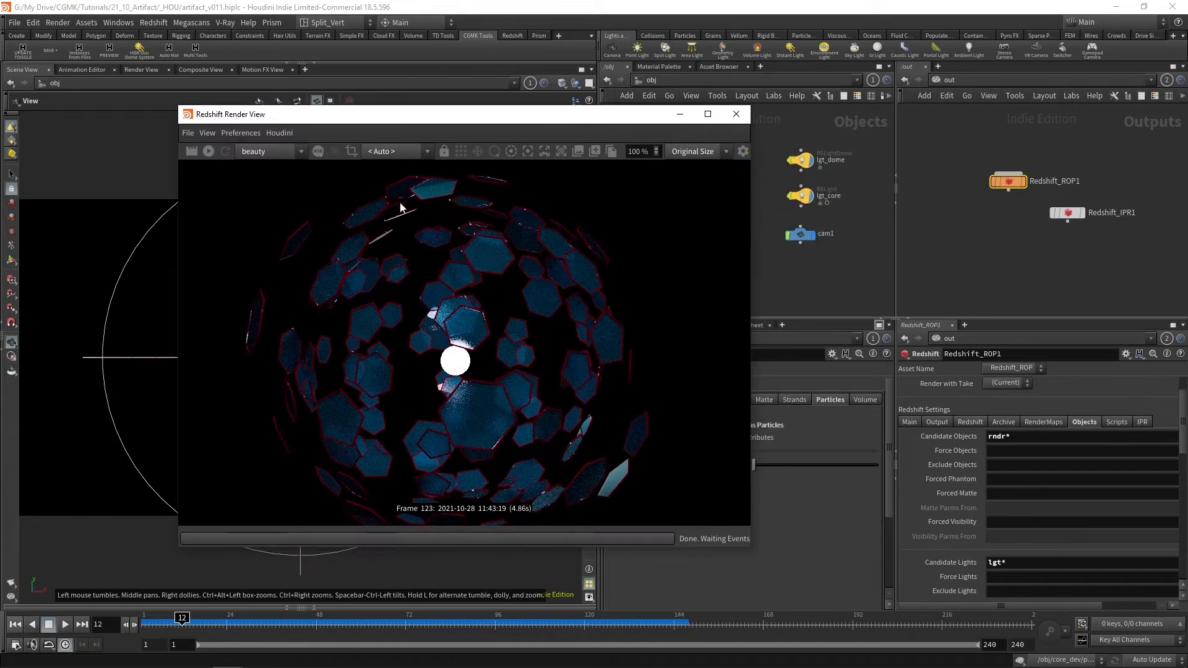
{"action": "left_click_drag", "start_coordinate": [378, 115], "coordinate": [287, 65]}
{"action": "left_click", "coordinate": [104, 101]}
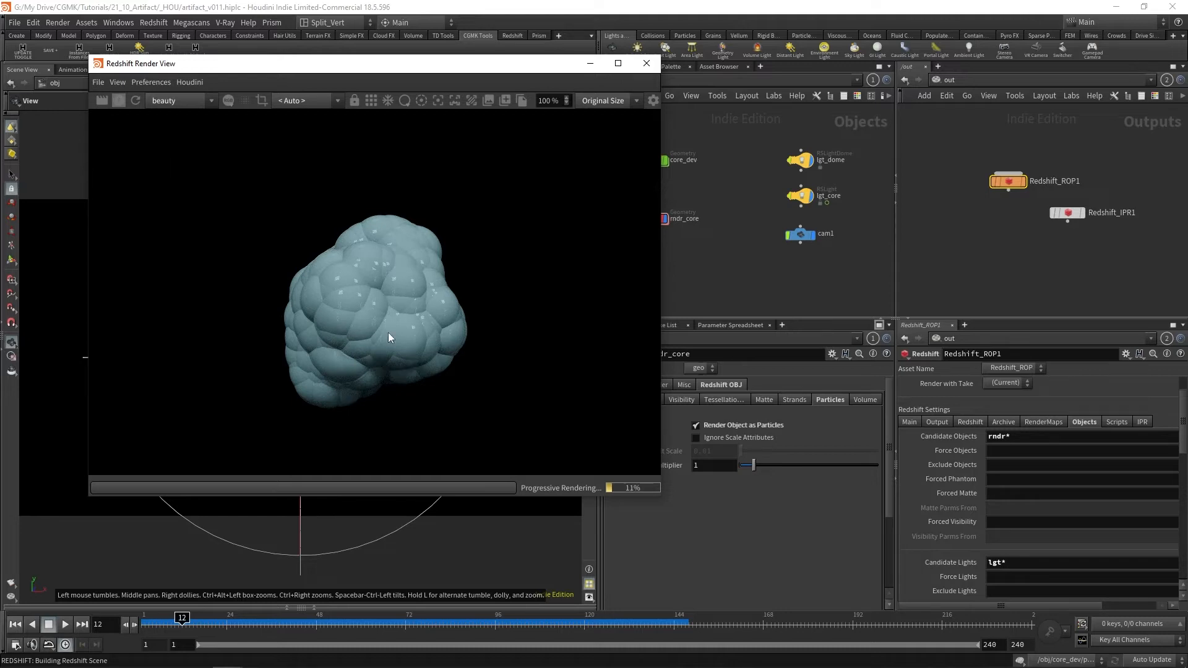
{"action": "left_click", "coordinate": [118, 100]}
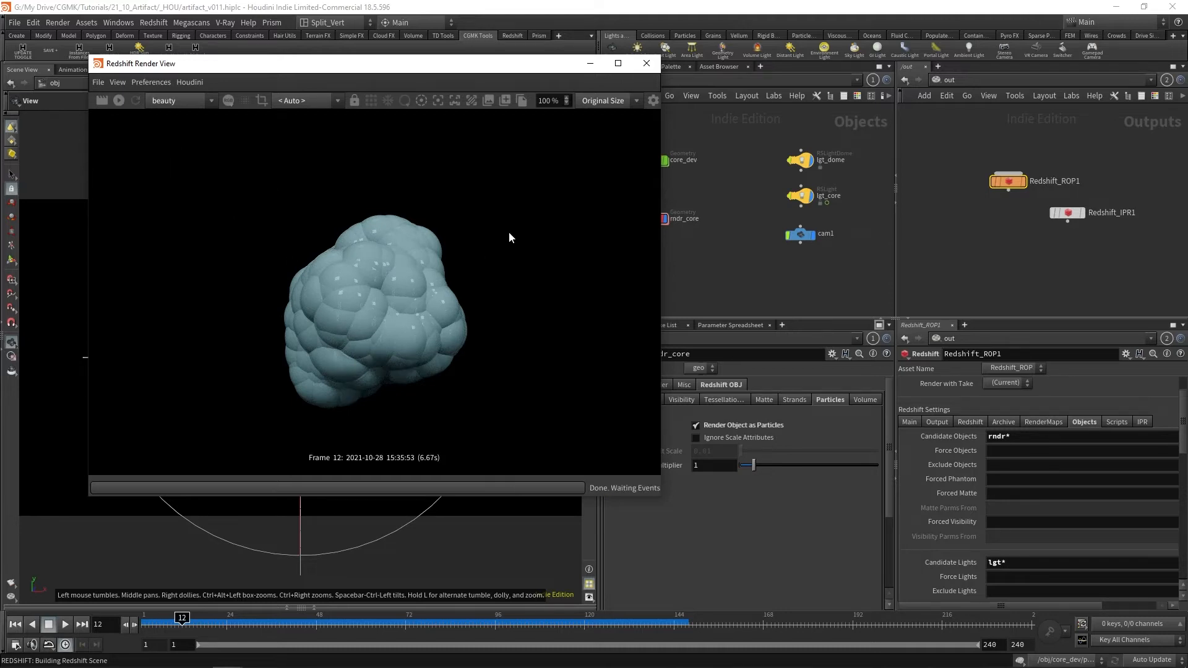
{"action": "left_click", "coordinate": [590, 63]}
Step: Add pscale to the point attributes kept by attribdelete1 in core_dev
{"action": "left_click", "coordinate": [654, 217]}
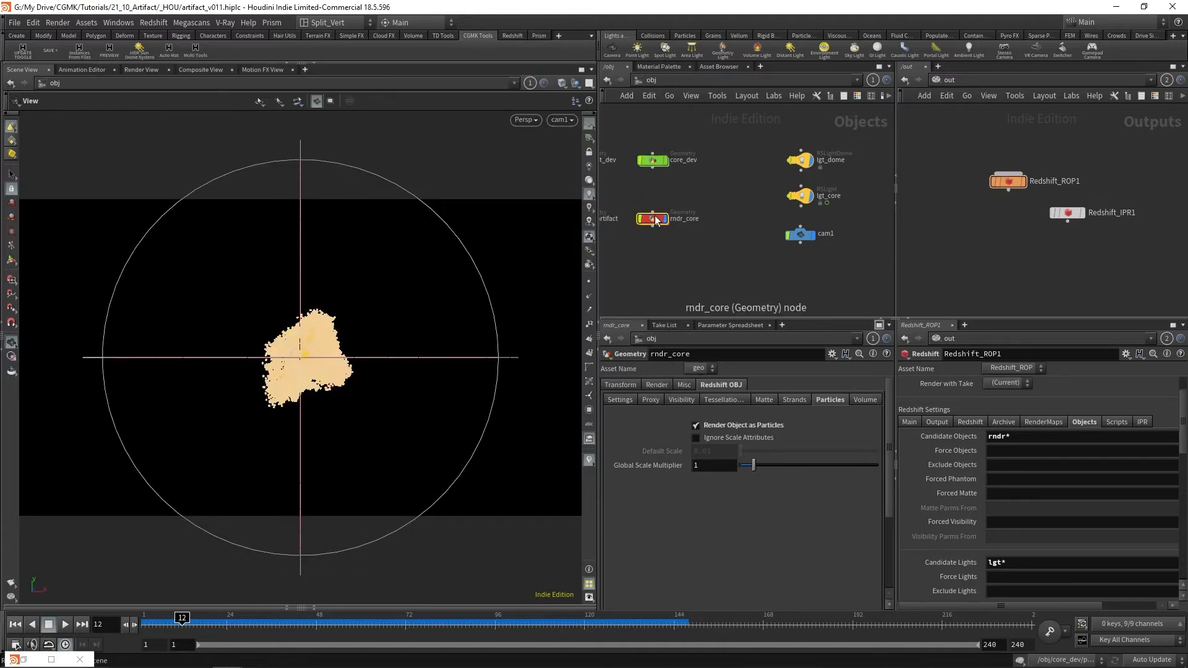
{"action": "middle_click_drag", "start_coordinate": [673, 184], "coordinate": [746, 169]}
{"action": "double_click", "coordinate": [745, 169]}
{"action": "scroll", "coordinate": [793, 258], "scroll_direction": "up", "scroll_amount": 5}
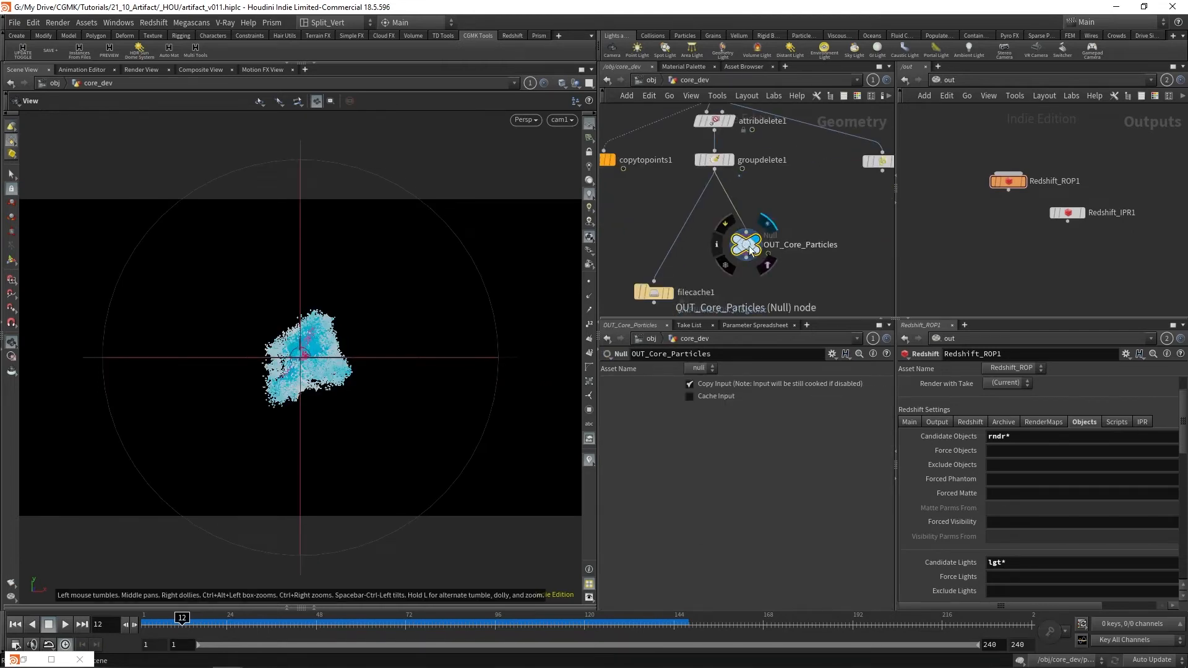
{"action": "left_click", "coordinate": [780, 157]}
{"action": "middle_click_drag", "start_coordinate": [782, 153], "coordinate": [787, 201]}
{"action": "left_click", "coordinate": [719, 168]}
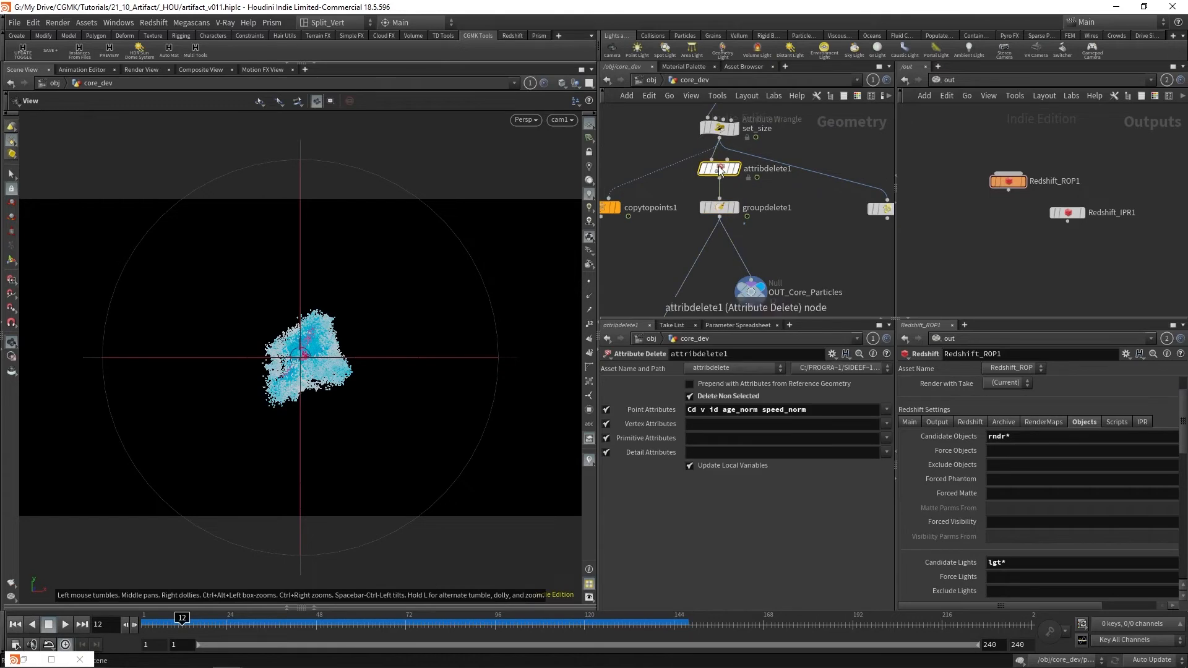
{"action": "left_click", "coordinate": [823, 409]}
{"action": "type", "text": "pscale"}
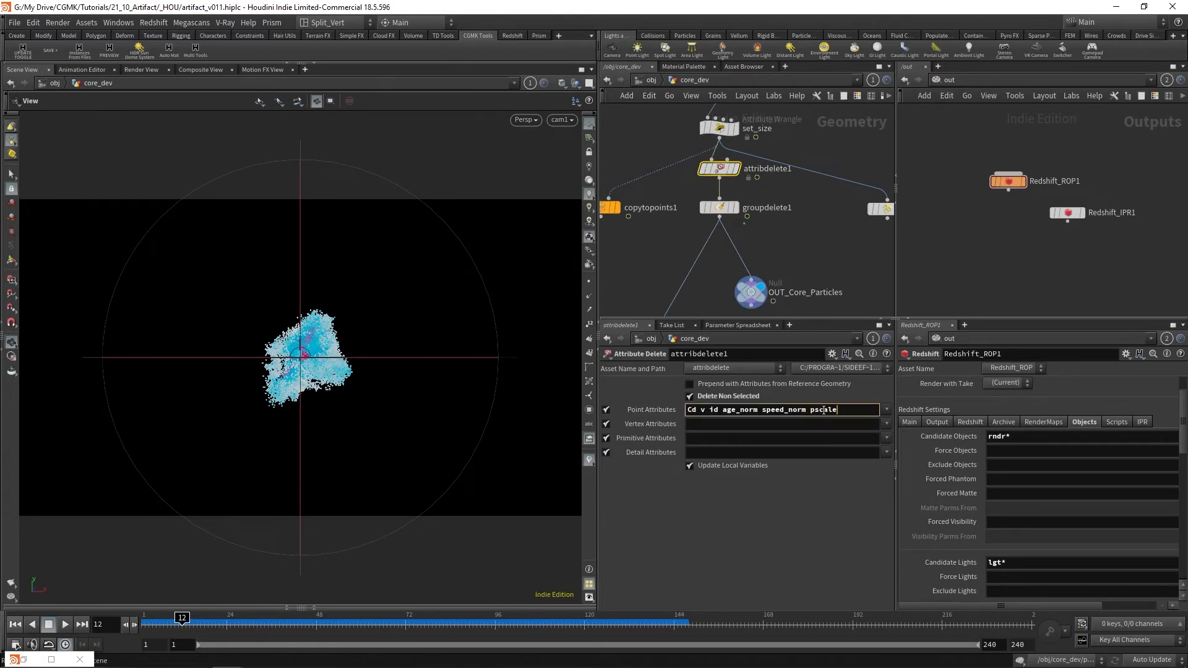
{"action": "key", "text": "Return"}
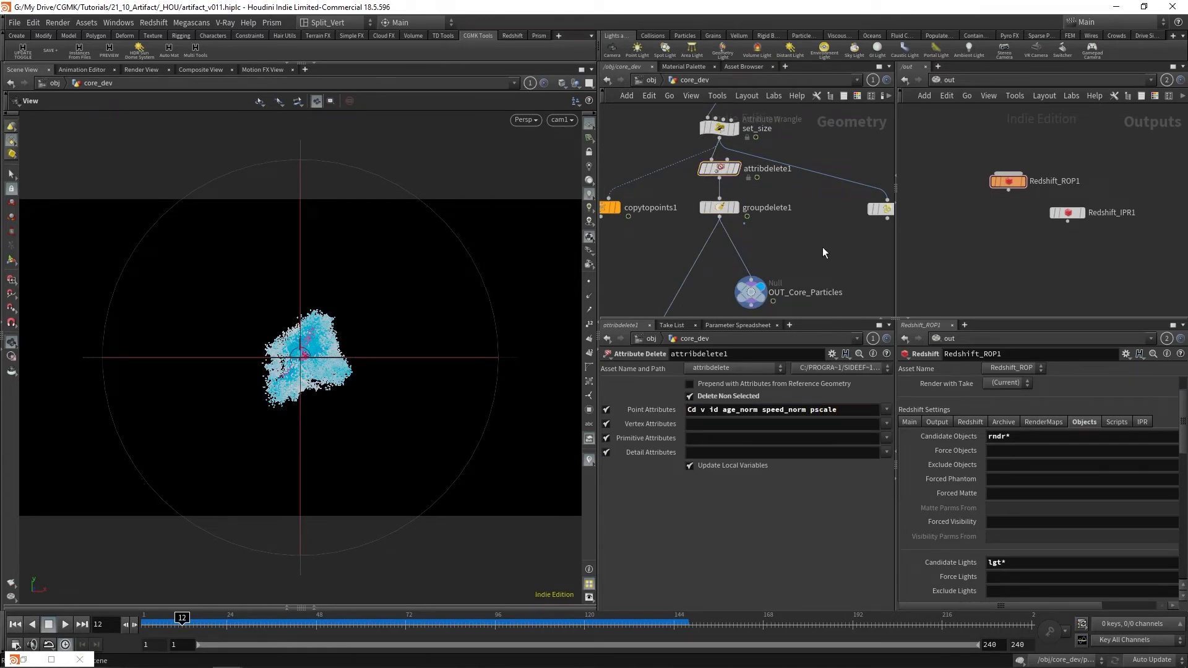
Step: Return to the object level, select rndr_core, re-render frame 12 in the Redshift Render View, and minimise the render window
{"action": "key", "text": "u"}
{"action": "left_click", "coordinate": [737, 215]}
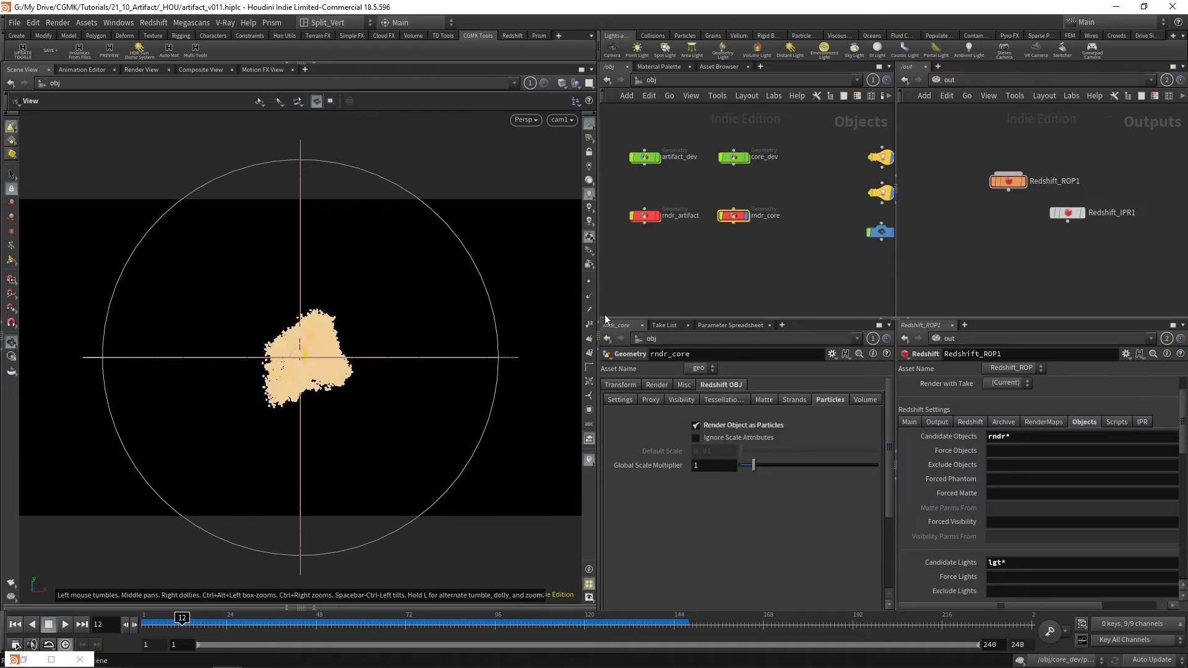
{"action": "left_click", "coordinate": [101, 100]}
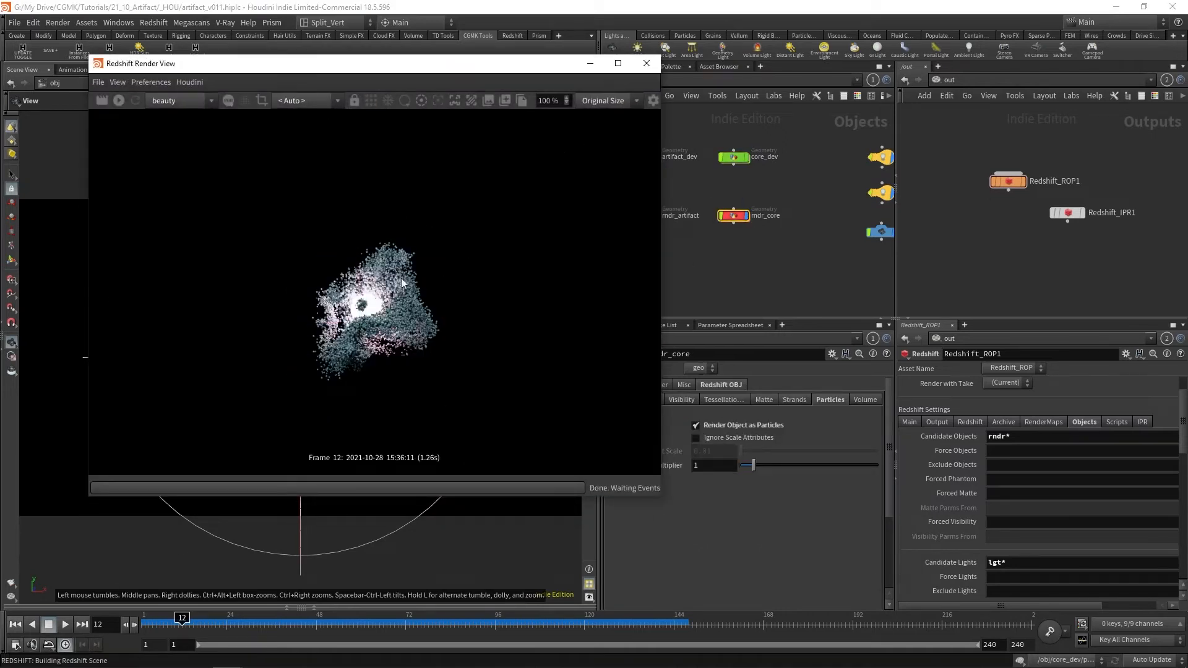
{"action": "left_click", "coordinate": [118, 100]}
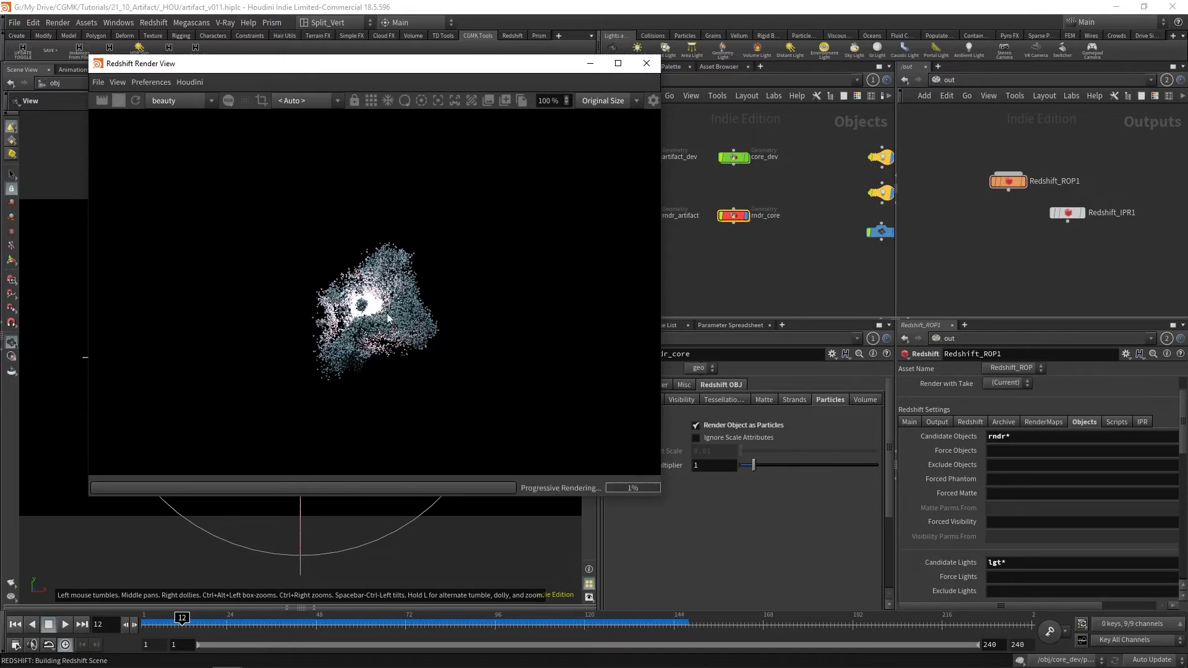
{"action": "left_click", "coordinate": [119, 100]}
{"action": "left_click", "coordinate": [590, 63]}
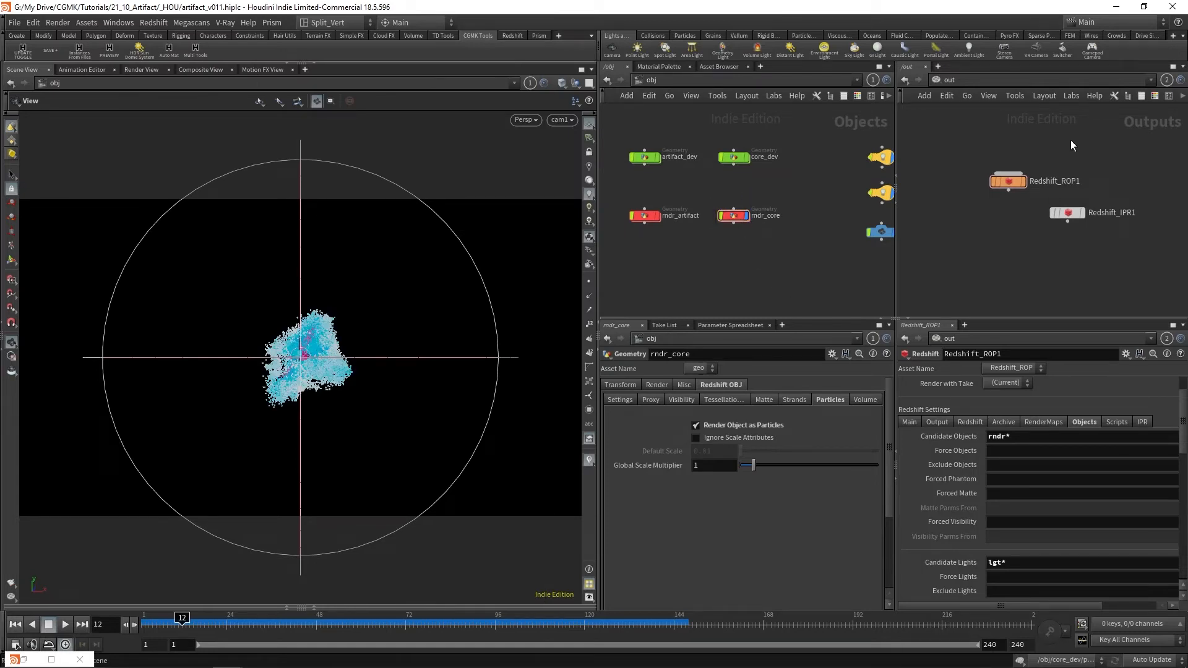
Step: In the mat network, add an RS Material Builder and name it core_particles
{"action": "key", "text": "2"}
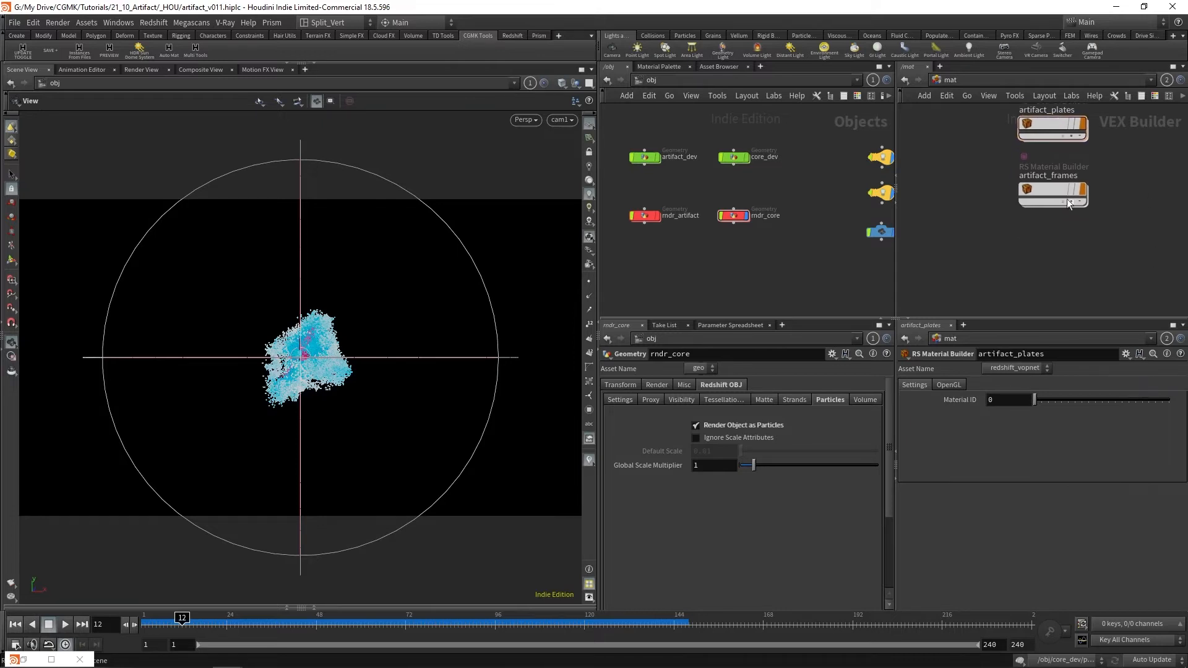
{"action": "key", "text": "Tab"}
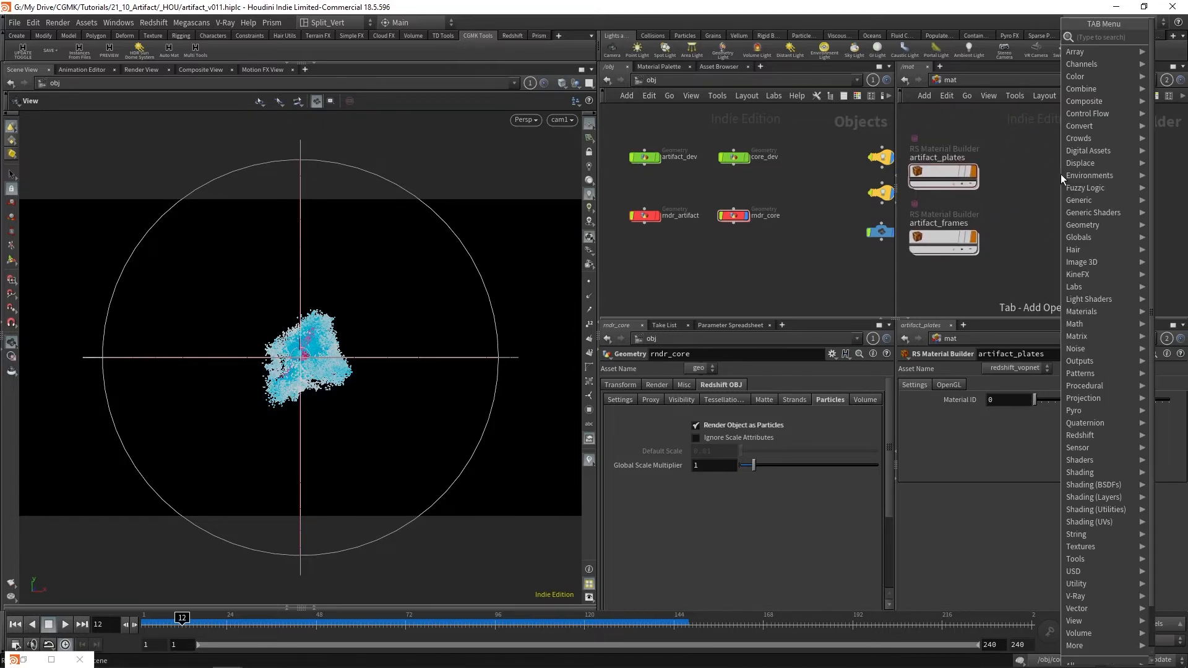
{"action": "type", "text": "rsm"}
{"action": "key", "text": "Return"}
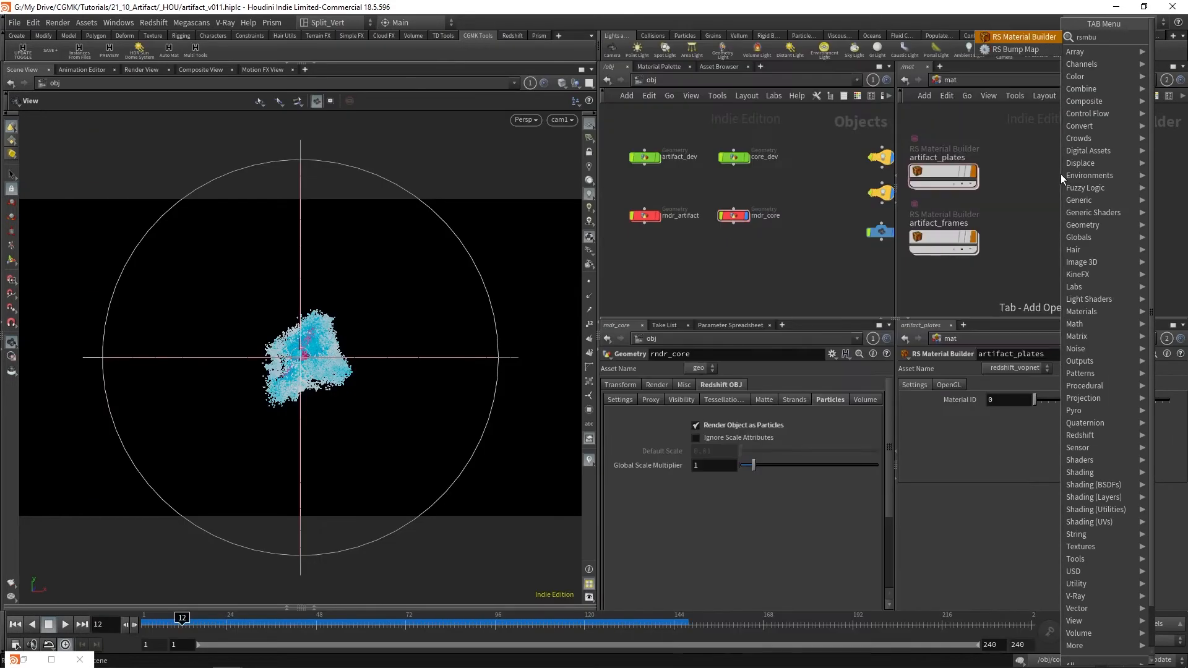
{"action": "left_click", "coordinate": [1060, 173]}
{"action": "double_click", "coordinate": [1060, 164]}
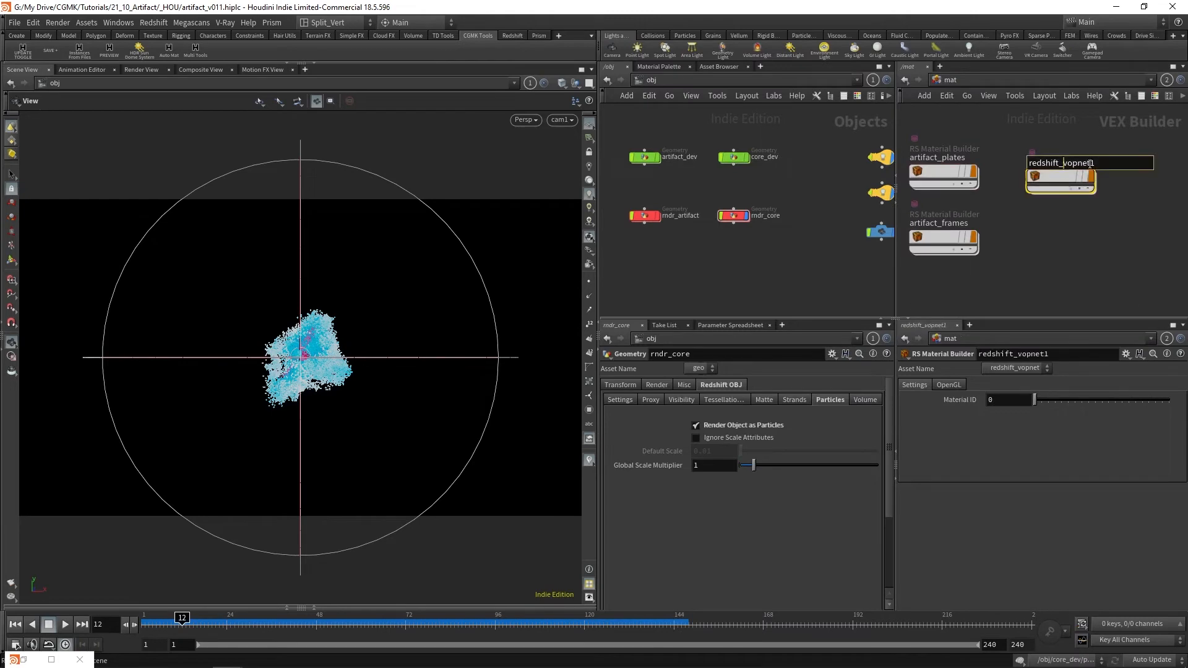
{"action": "type", "text": "core_particel"}
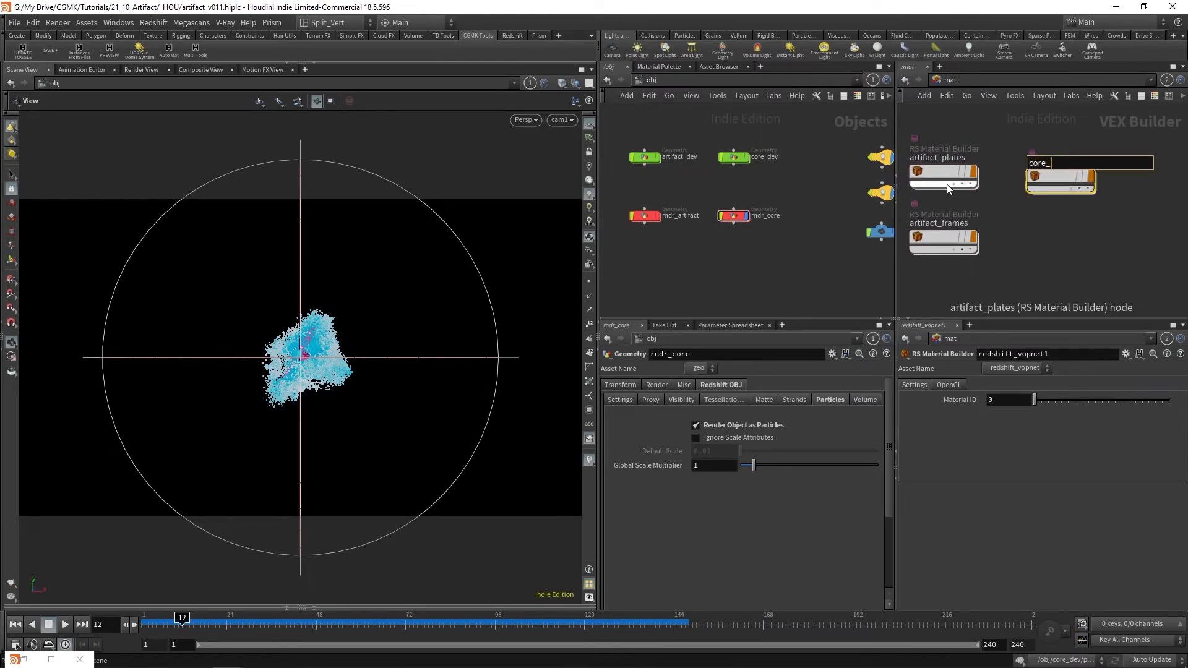
{"action": "key", "text": "BackSpace"}
{"action": "key", "text": "BackSpace"}
{"action": "type", "text": "les"}
{"action": "key", "text": "Return"}
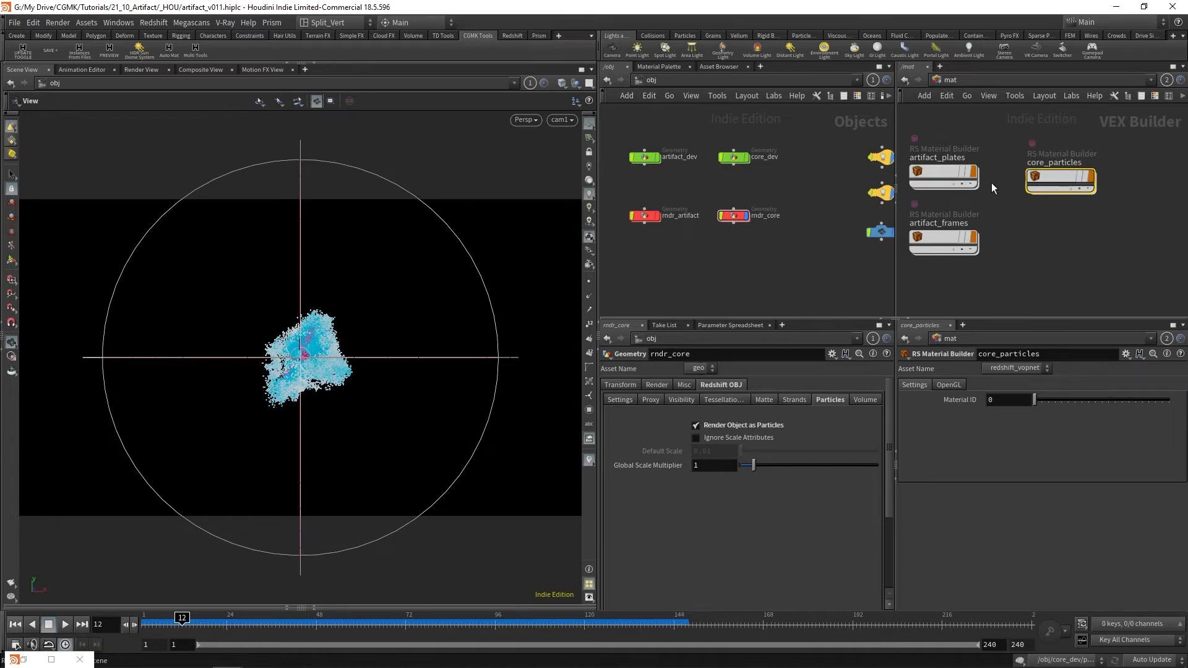
Step: Inside core_particles, add an RS Vector User Data node that reads the Cd attribute
{"action": "double_click", "coordinate": [1079, 172]}
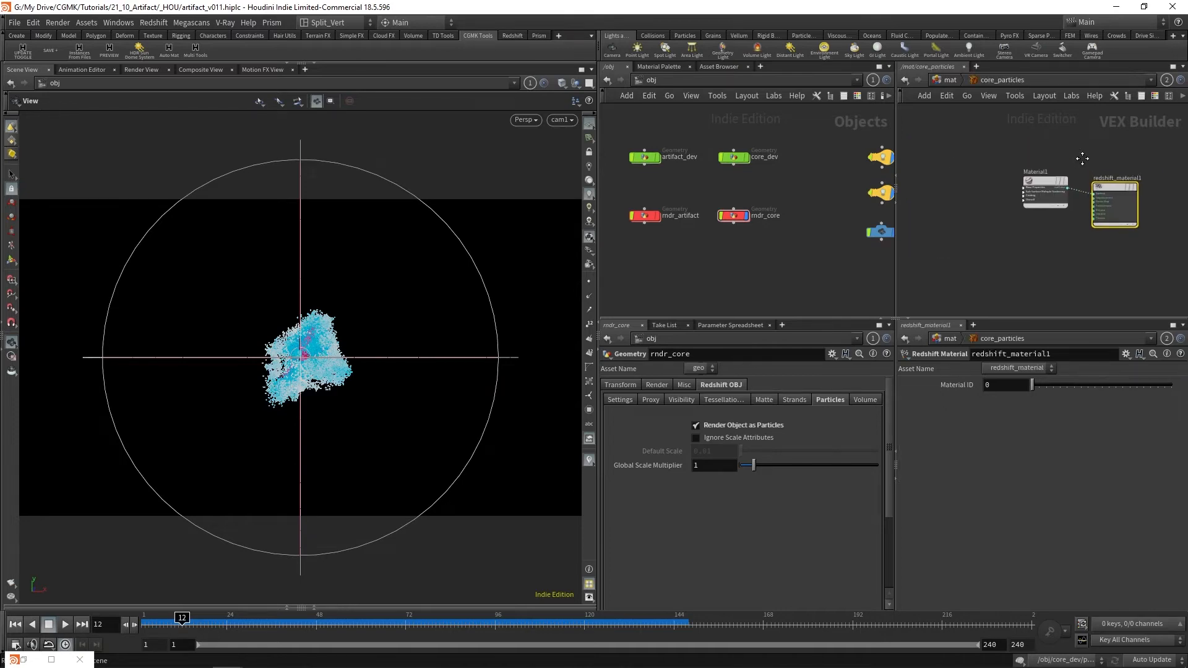
{"action": "key", "text": "Tab"}
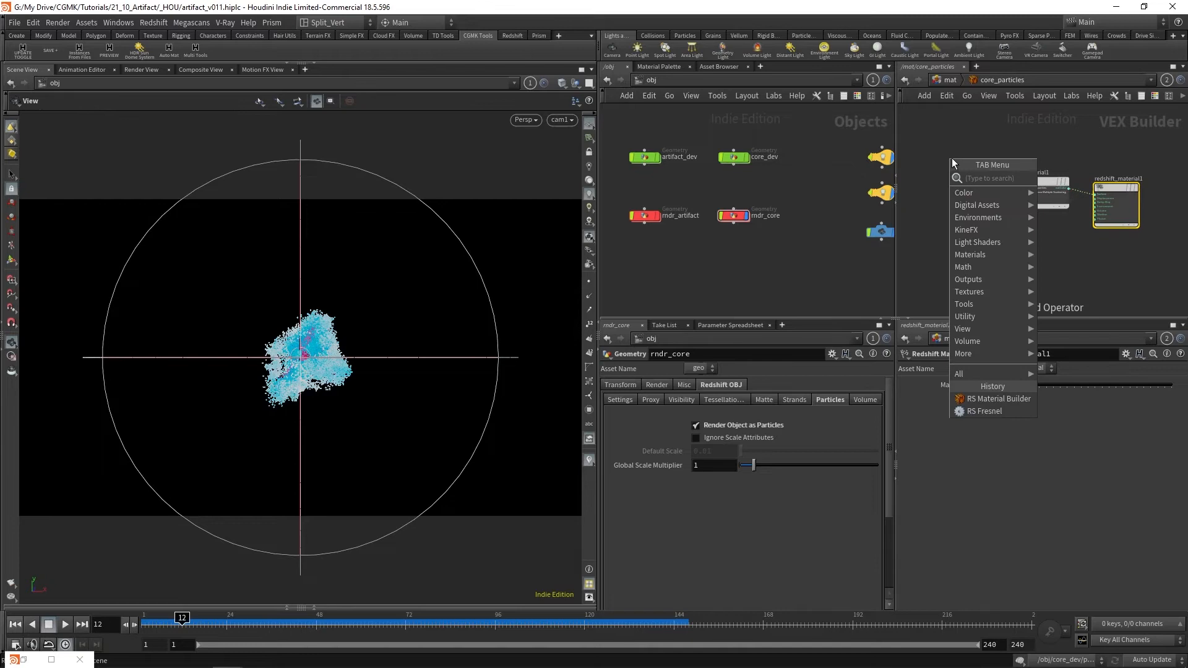
{"action": "type", "text": "use"}
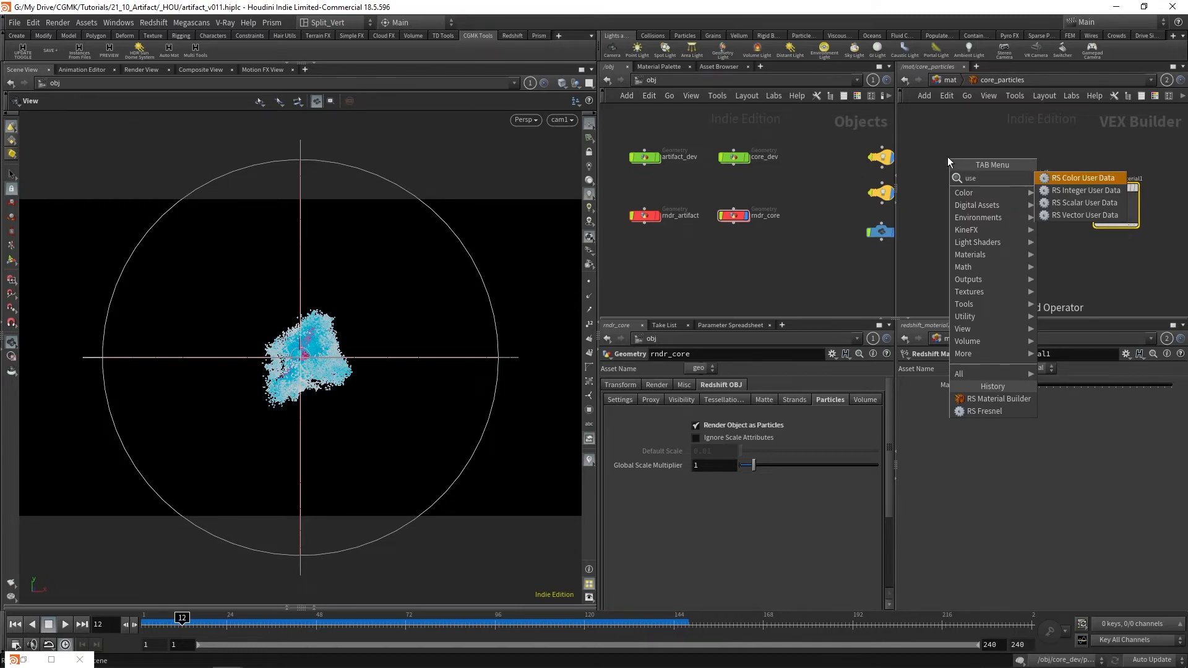
{"action": "left_click", "coordinate": [1087, 214]}
{"action": "left_click", "coordinate": [930, 169]}
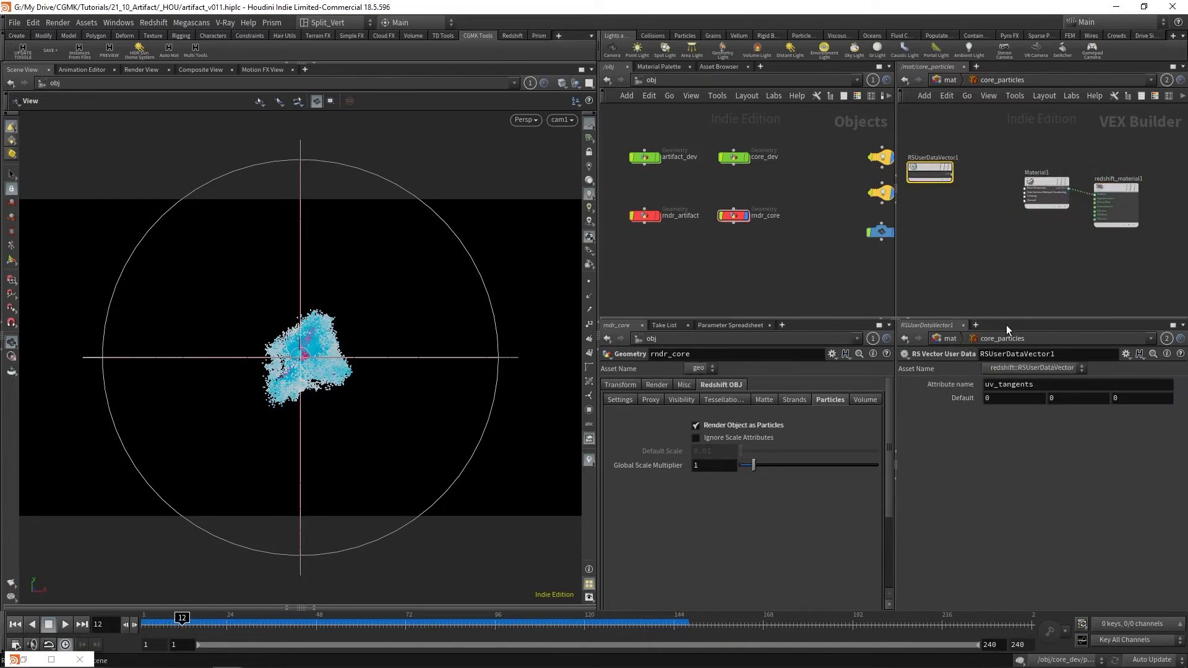
{"action": "double_click", "coordinate": [1040, 388]}
{"action": "type", "text": "Cd"}
{"action": "key", "text": "Return"}
Step: Connect the vector user data node to Material1's diffuse_color input and align it beside the material
{"action": "scroll", "coordinate": [1010, 250], "scroll_direction": "up", "scroll_amount": 3}
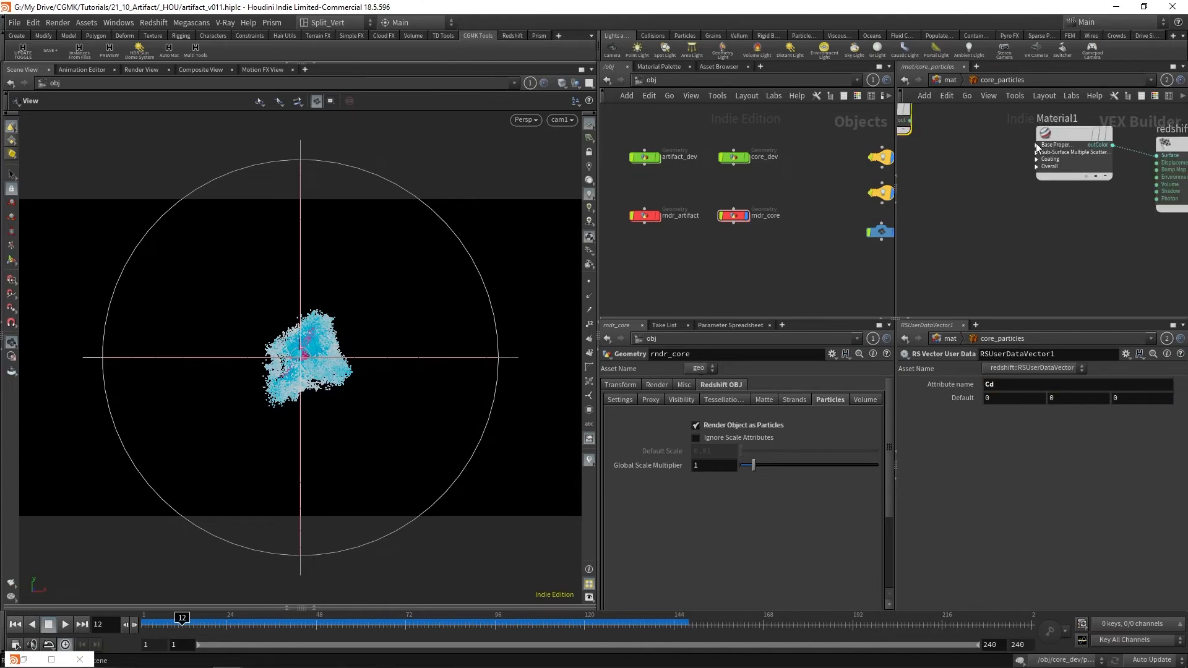
{"action": "left_click", "coordinate": [1050, 158]}
{"action": "middle_click_drag", "start_coordinate": [992, 192], "coordinate": [1018, 202]}
{"action": "scroll", "coordinate": [1018, 203], "scroll_direction": "down", "scroll_amount": 1}
{"action": "left_click", "coordinate": [1056, 161]}
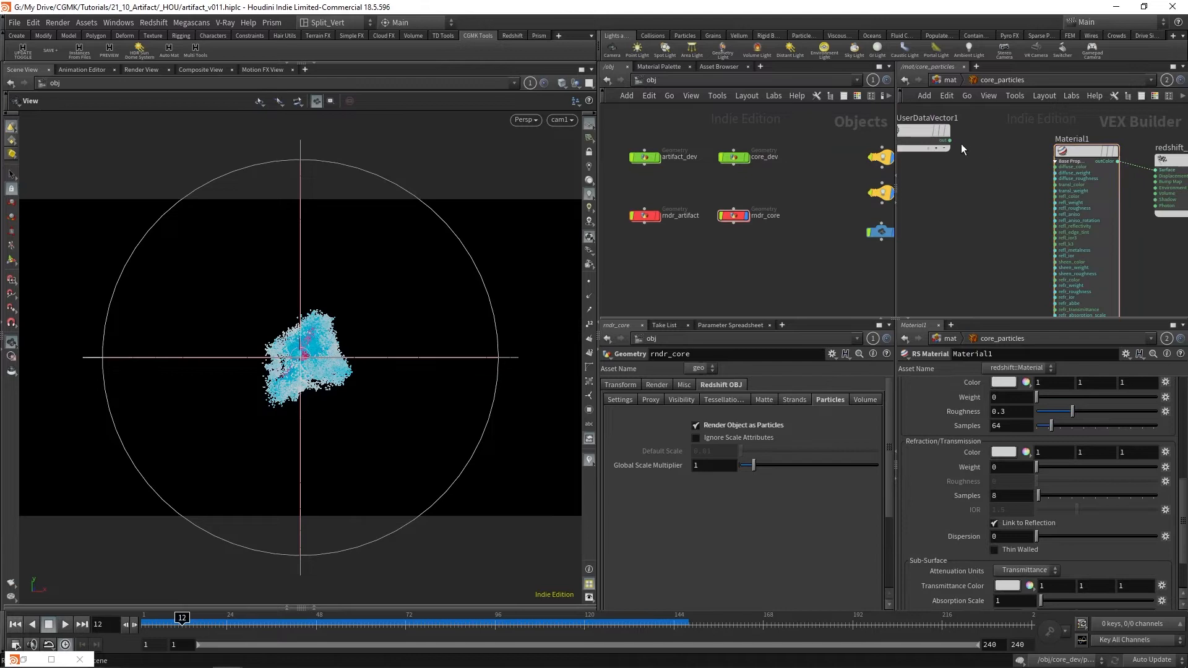
{"action": "left_click", "coordinate": [951, 142]}
{"action": "left_click", "coordinate": [1035, 164]}
{"action": "scroll", "coordinate": [1005, 206], "scroll_direction": "down", "scroll_amount": 3}
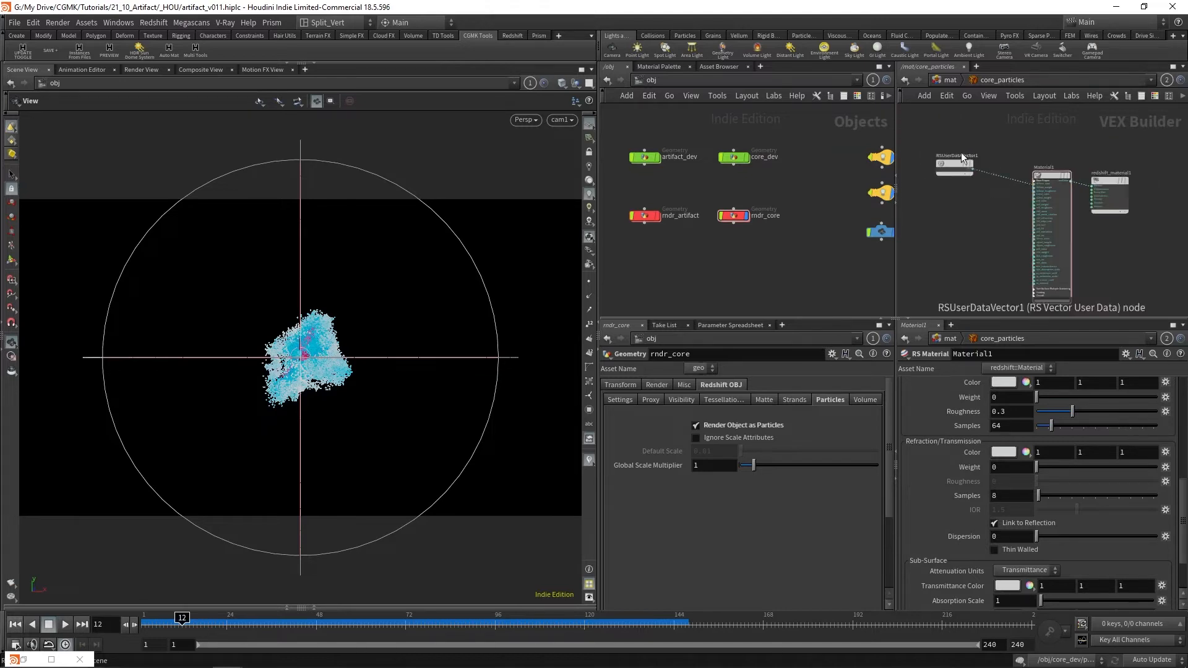
{"action": "left_click_drag", "start_coordinate": [964, 181], "coordinate": [969, 175]}
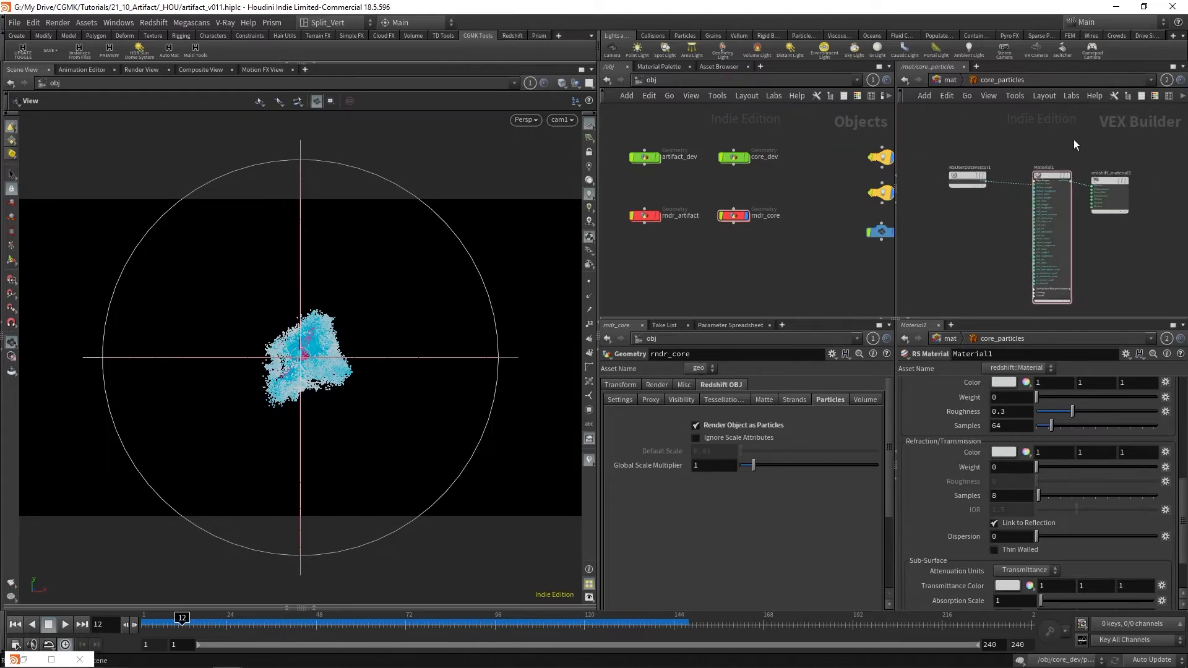
Step: Assign /mat/core_particles as the render material of rndr_core and check it in the Redshift Render View
{"action": "left_click", "coordinate": [951, 80]}
{"action": "left_click", "coordinate": [733, 215]}
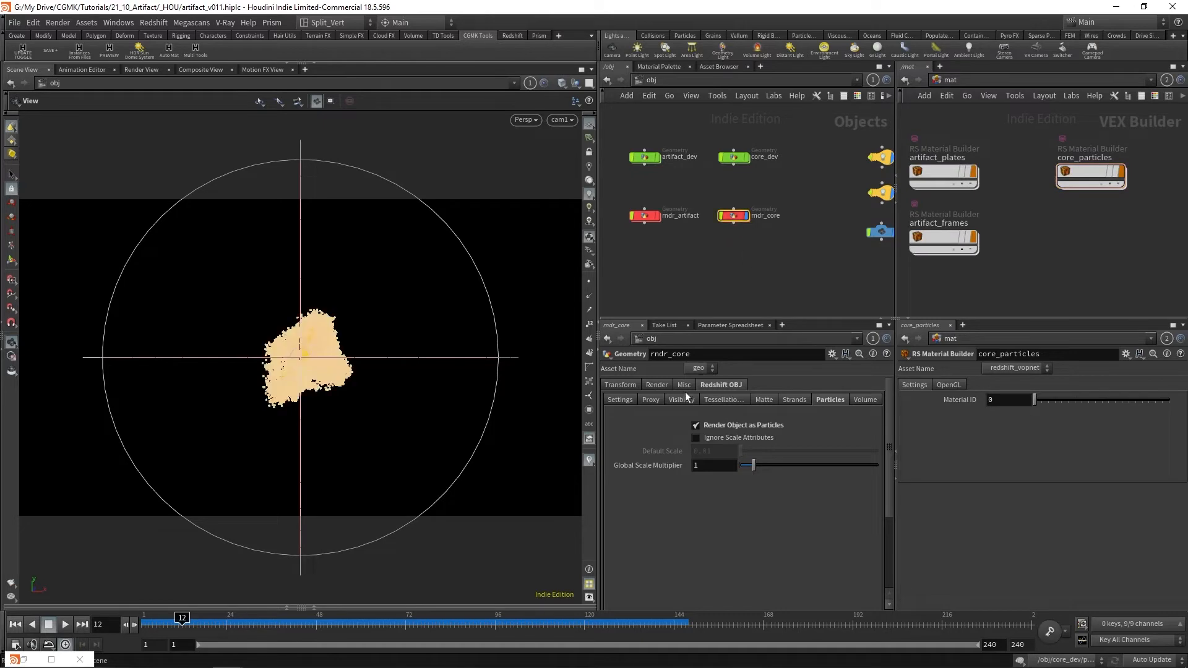
{"action": "left_click", "coordinate": [658, 385]}
{"action": "left_click_drag", "start_coordinate": [1094, 177], "coordinate": [835, 403]}
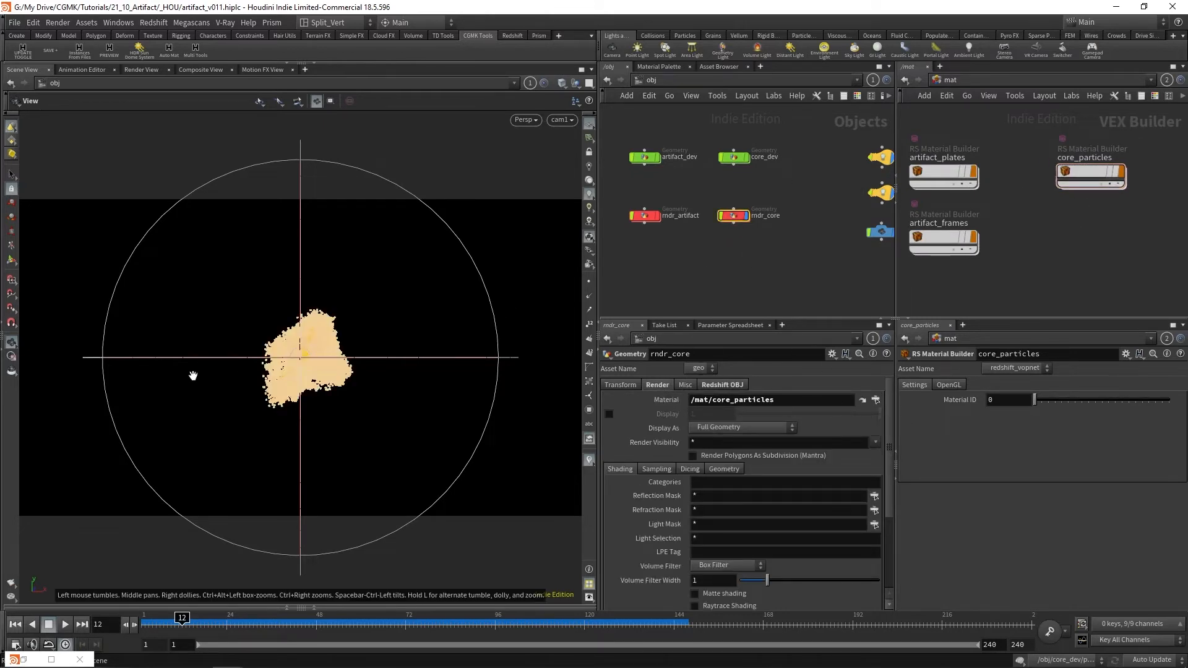
{"action": "left_click", "coordinate": [25, 662]}
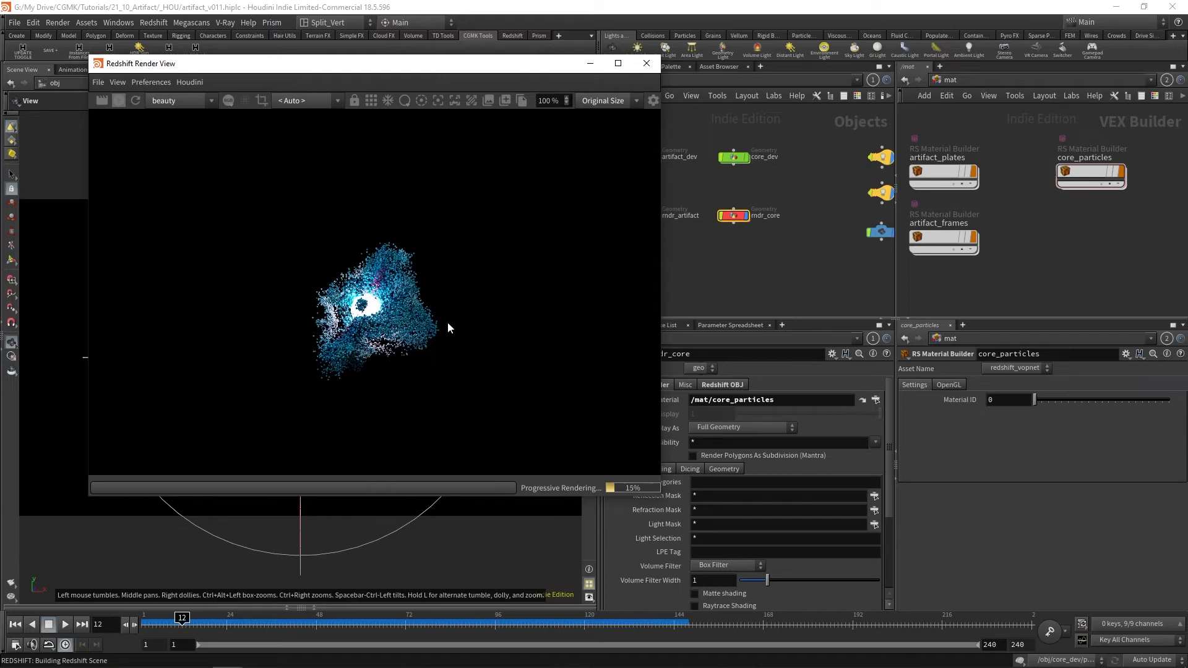
{"action": "left_click_drag", "start_coordinate": [459, 67], "coordinate": [428, 67]}
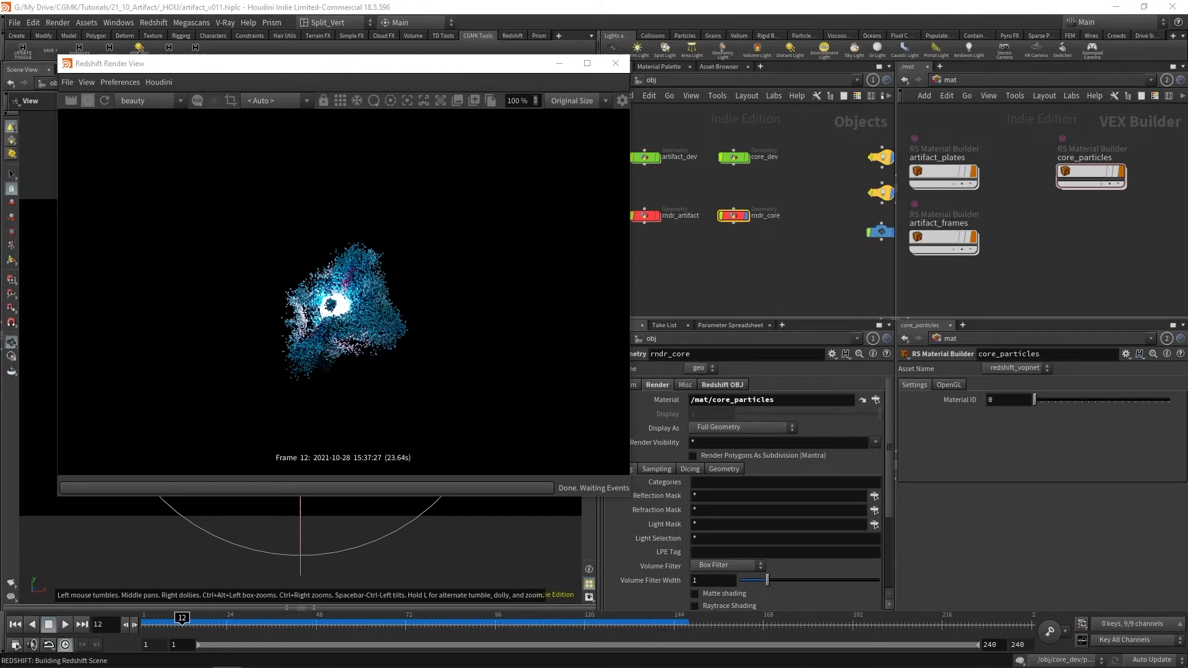
Step: In core_particles, also connect the vector user data output to Material1's emission_color input
{"action": "double_click", "coordinate": [1087, 171]}
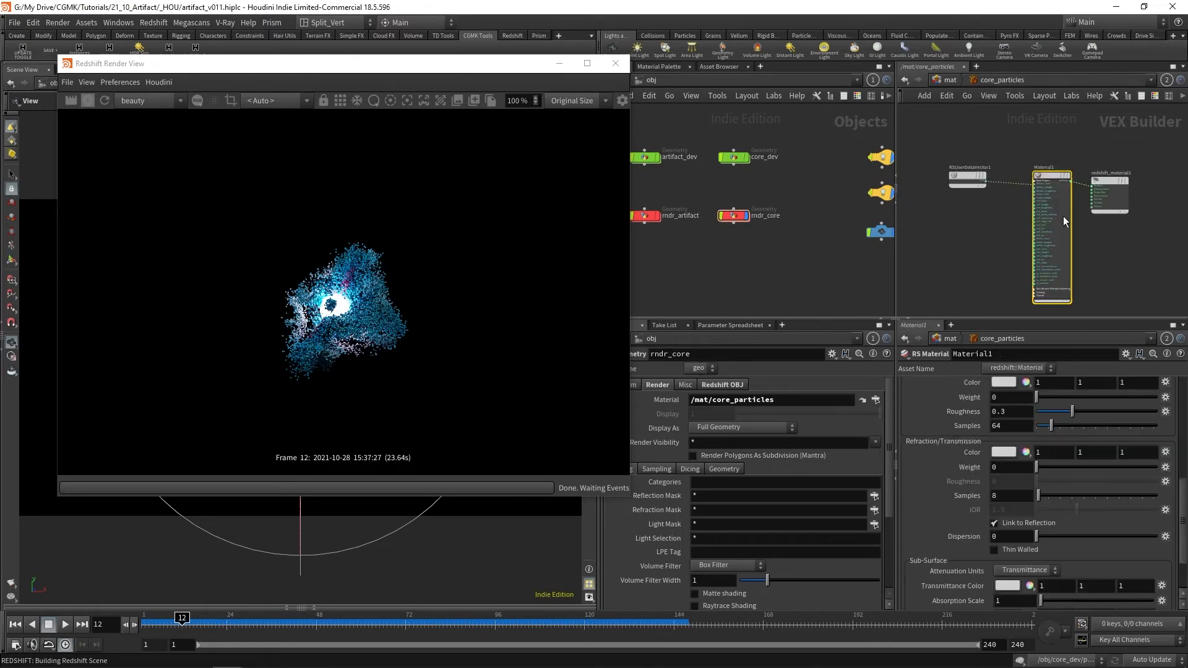
{"action": "scroll", "coordinate": [993, 193], "scroll_direction": "up", "scroll_amount": 5}
{"action": "left_click", "coordinate": [976, 165]}
{"action": "scroll", "coordinate": [984, 180], "scroll_direction": "down", "scroll_amount": 3}
{"action": "middle_click_drag", "start_coordinate": [1001, 213], "coordinate": [992, 147]}
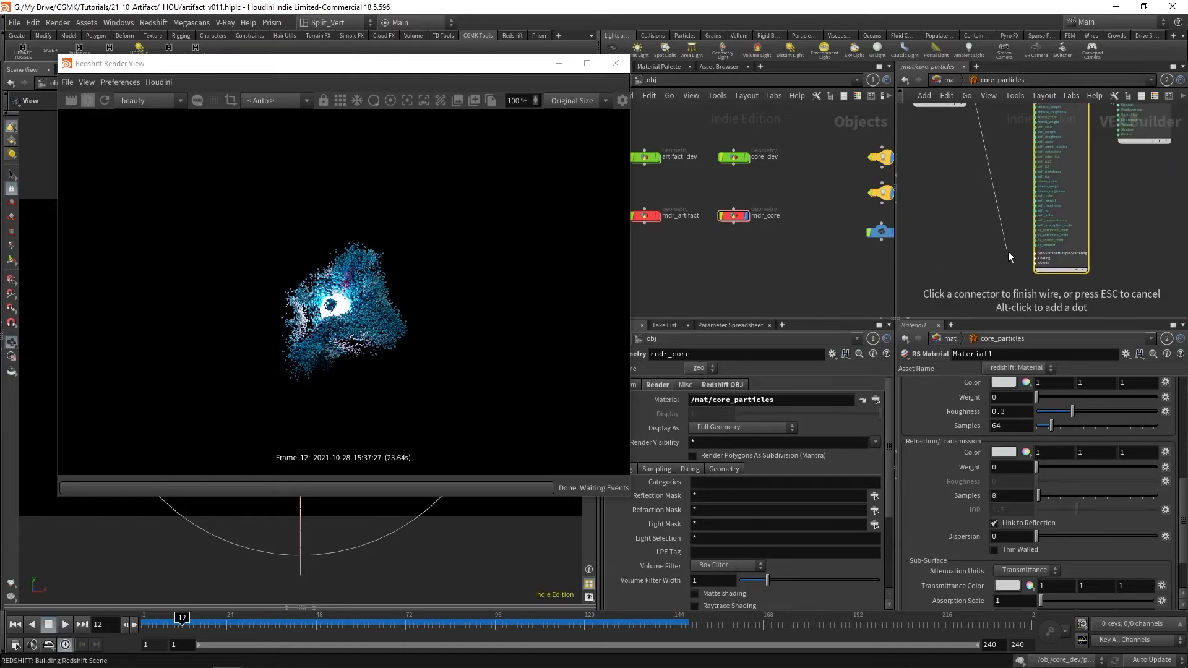
{"action": "scroll", "coordinate": [1008, 251], "scroll_direction": "up", "scroll_amount": 2}
{"action": "left_click", "coordinate": [1037, 257]}
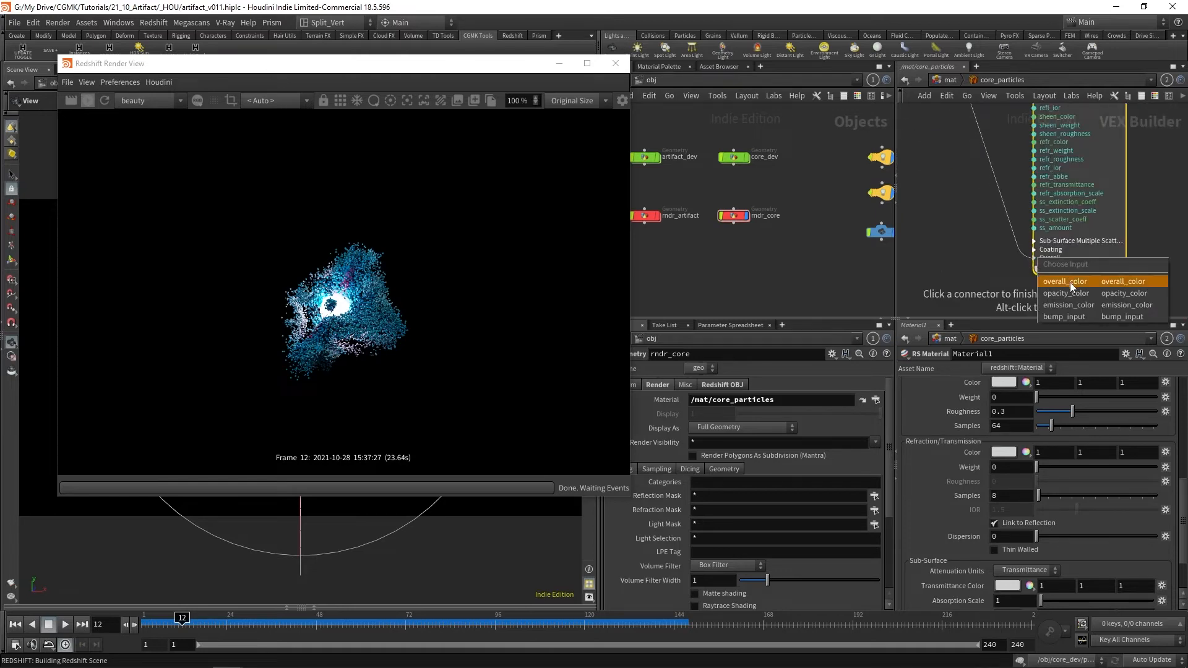
{"action": "left_click", "coordinate": [1068, 305]}
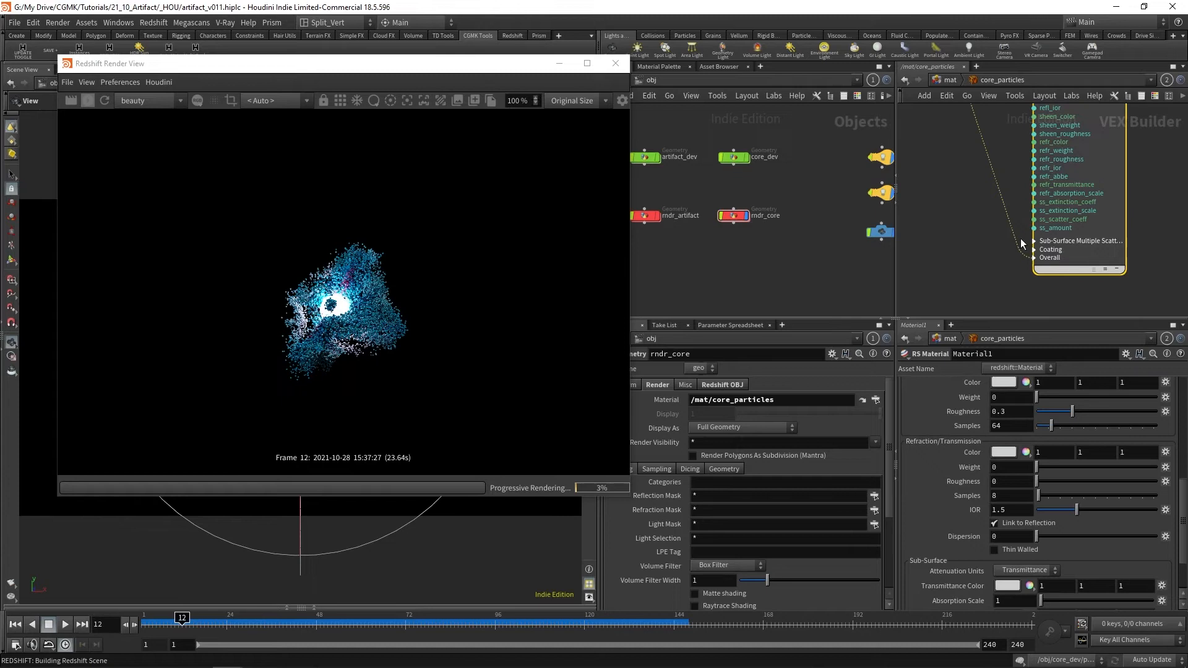
{"action": "left_click", "coordinate": [1034, 257]}
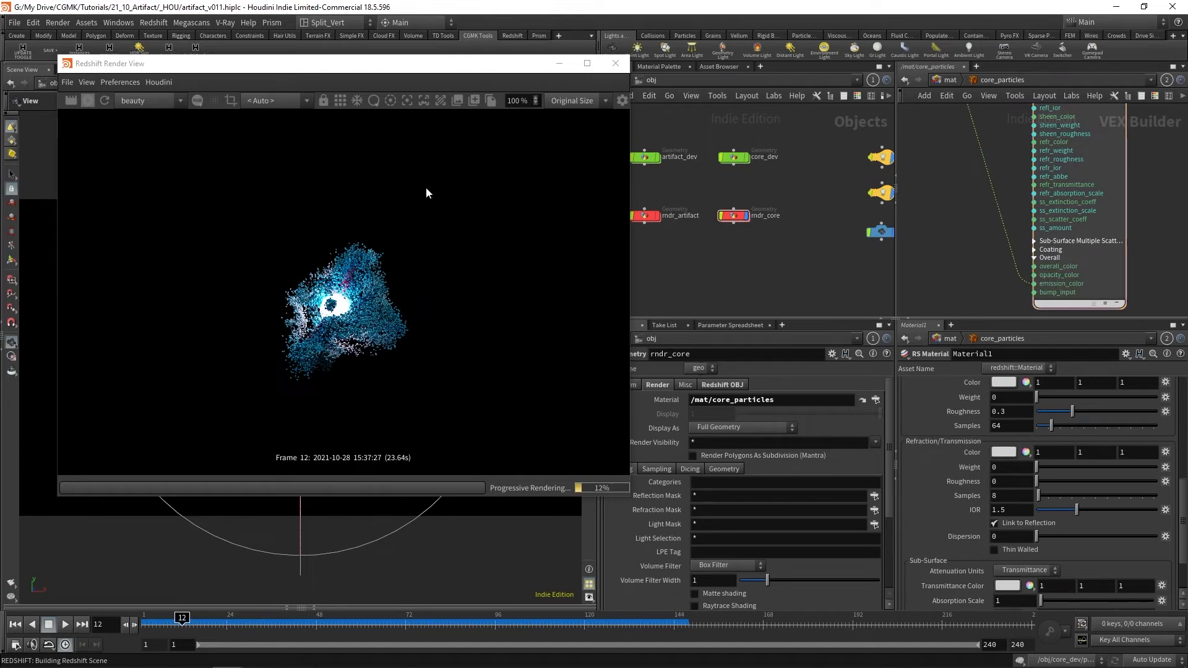
{"action": "scroll", "coordinate": [966, 222], "scroll_direction": "down", "scroll_amount": 5}
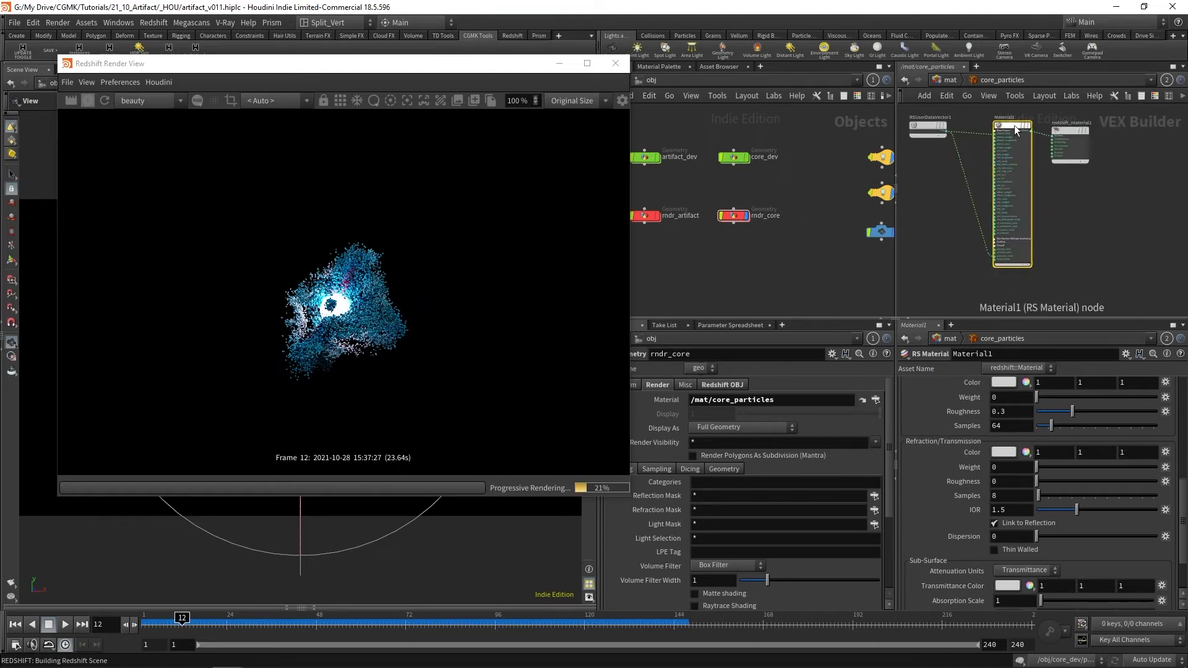
Step: Reposition the Redshift Render View and restart the progressive render of frame 12
{"action": "mouse_move", "coordinate": [274, 69]}
{"action": "left_mouse_down"}
{"action": "mouse_move", "coordinate": [264, 66]}
{"action": "mouse_move", "coordinate": [267, 79]}
{"action": "left_mouse_up"}
{"action": "left_click", "coordinate": [97, 113]}
{"action": "left_click", "coordinate": [269, 8]}
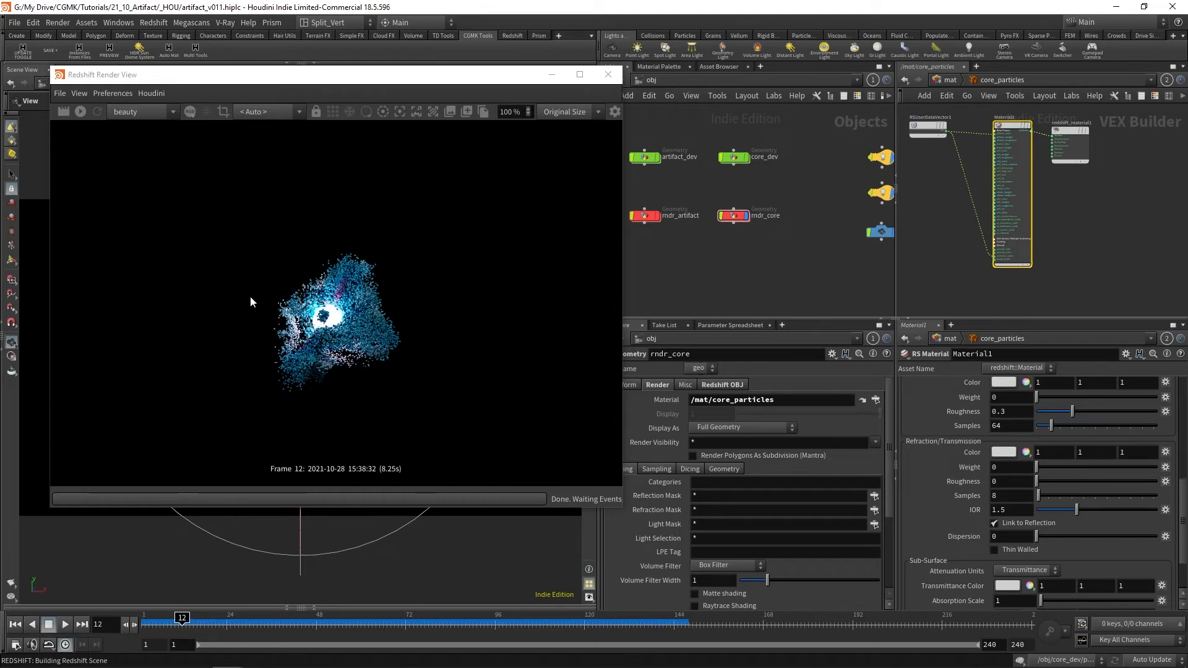
{"action": "left_click", "coordinate": [81, 112]}
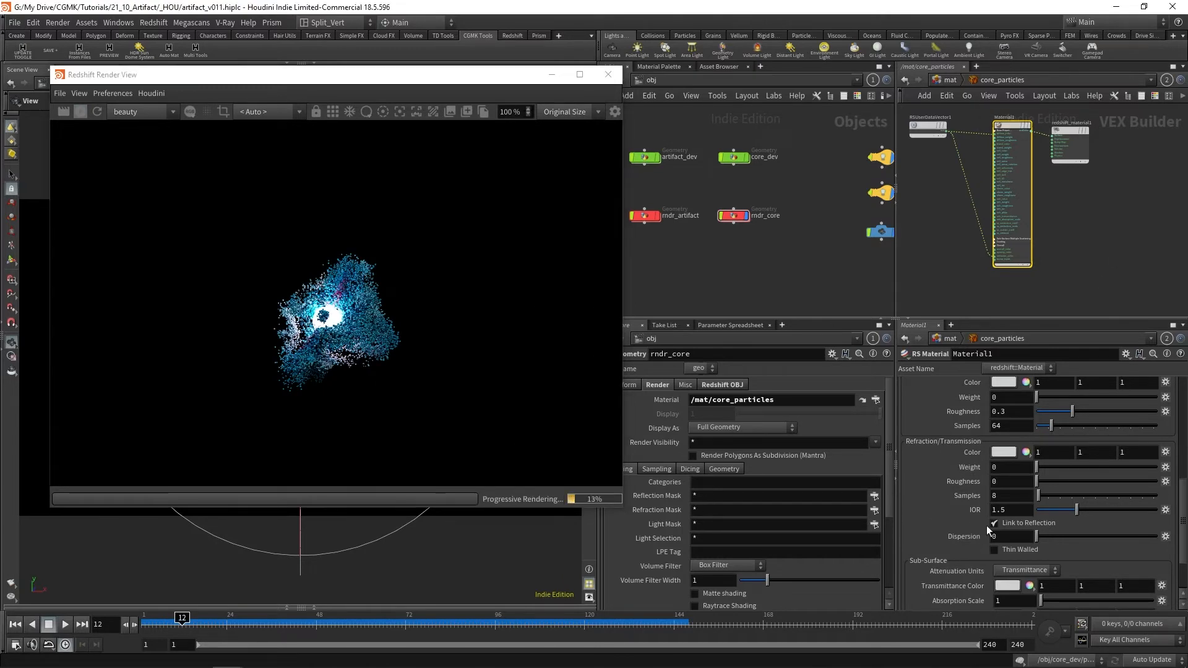
Step: Set Material1's reflection weight to 0 and its emission weight to 0.2
{"action": "left_click_drag", "start_coordinate": [1183, 513], "coordinate": [1187, 444]}
{"action": "left_click_drag", "start_coordinate": [1119, 462], "coordinate": [1046, 469]}
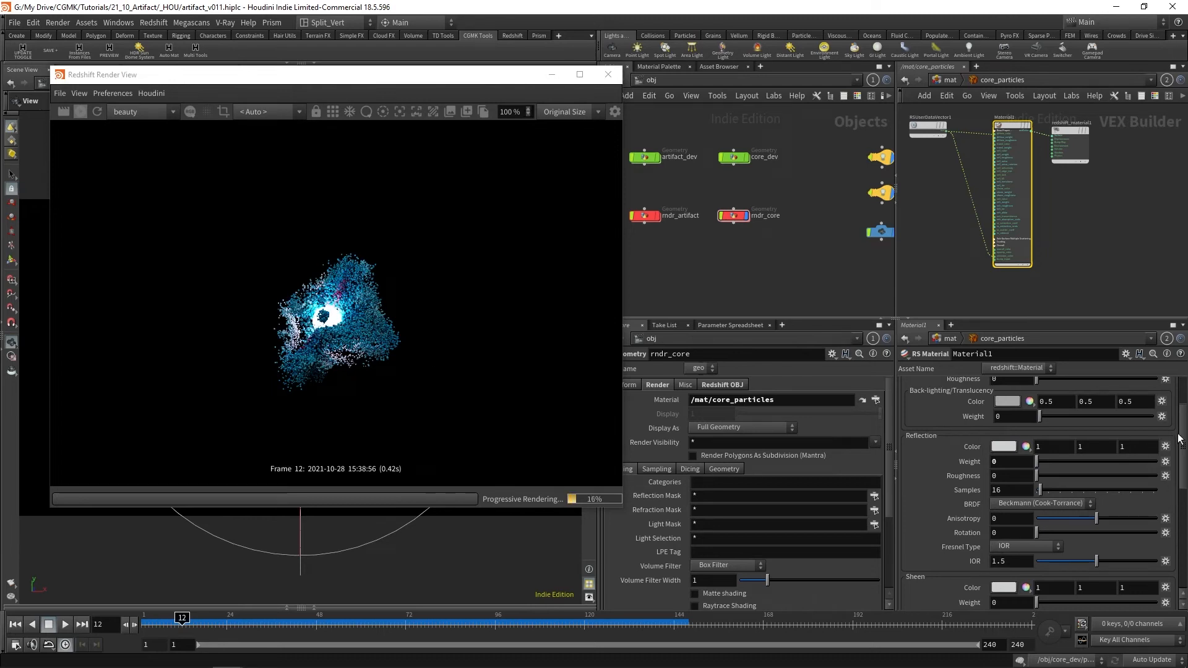
{"action": "left_click_drag", "start_coordinate": [1183, 447], "coordinate": [1184, 398]}
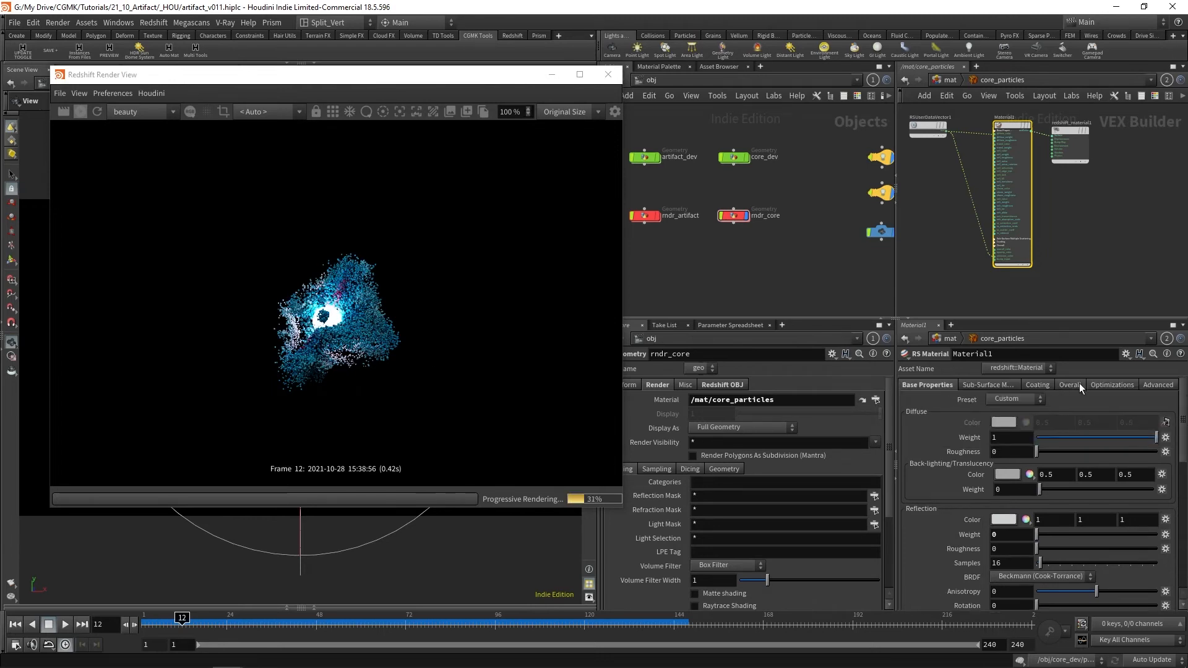
{"action": "left_click", "coordinate": [1022, 447]}
{"action": "type", "text": "0.2"}
{"action": "key", "text": "Return"}
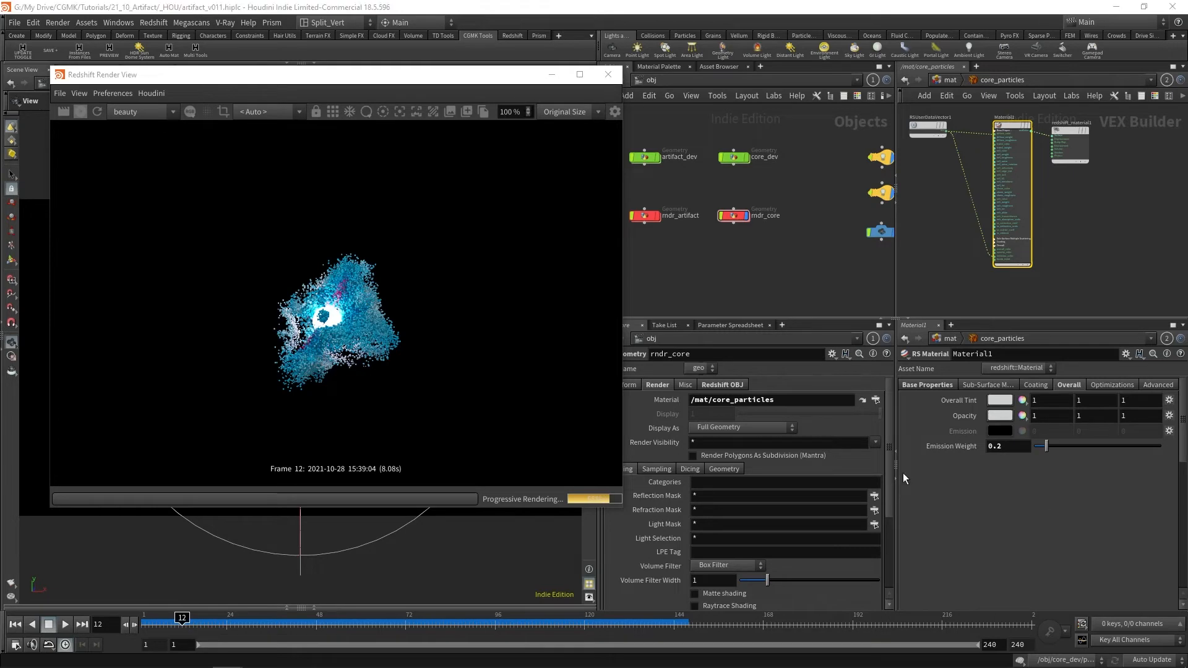
Step: Set Material1's overall opacity colour to 0.4 on all three channels
{"action": "left_click", "coordinate": [1002, 416]}
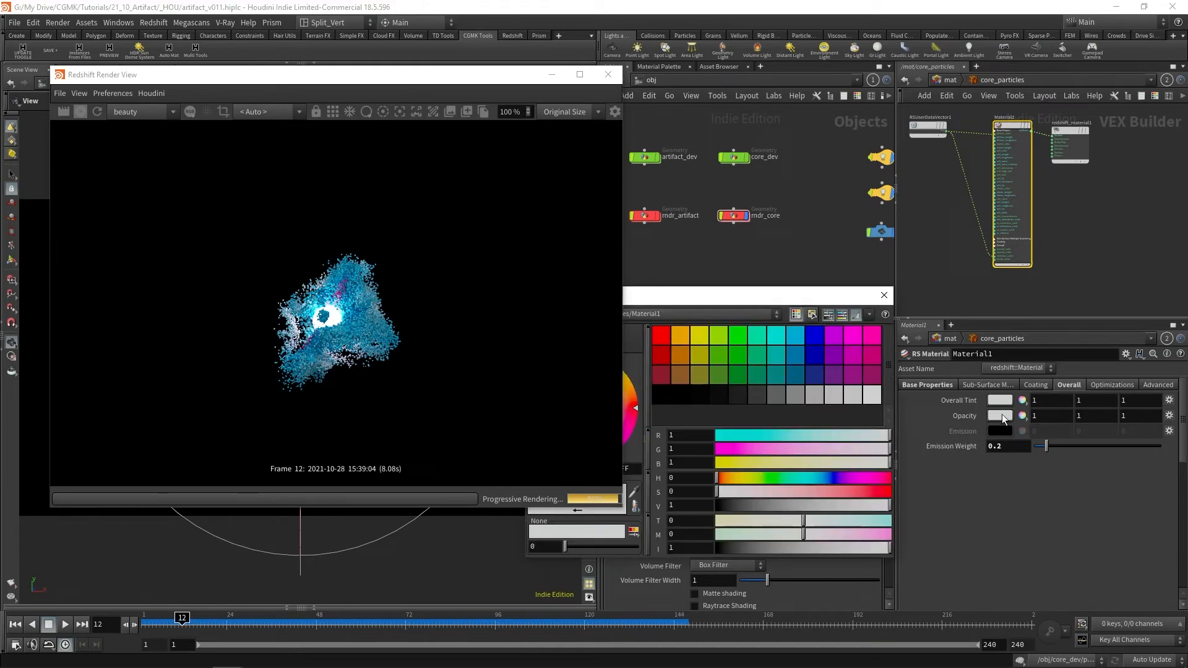
{"action": "left_click_drag", "start_coordinate": [778, 295], "coordinate": [946, 126]}
{"action": "left_click", "coordinate": [841, 337]}
{"action": "type", "text": "0.4"}
{"action": "key", "text": "Return"}
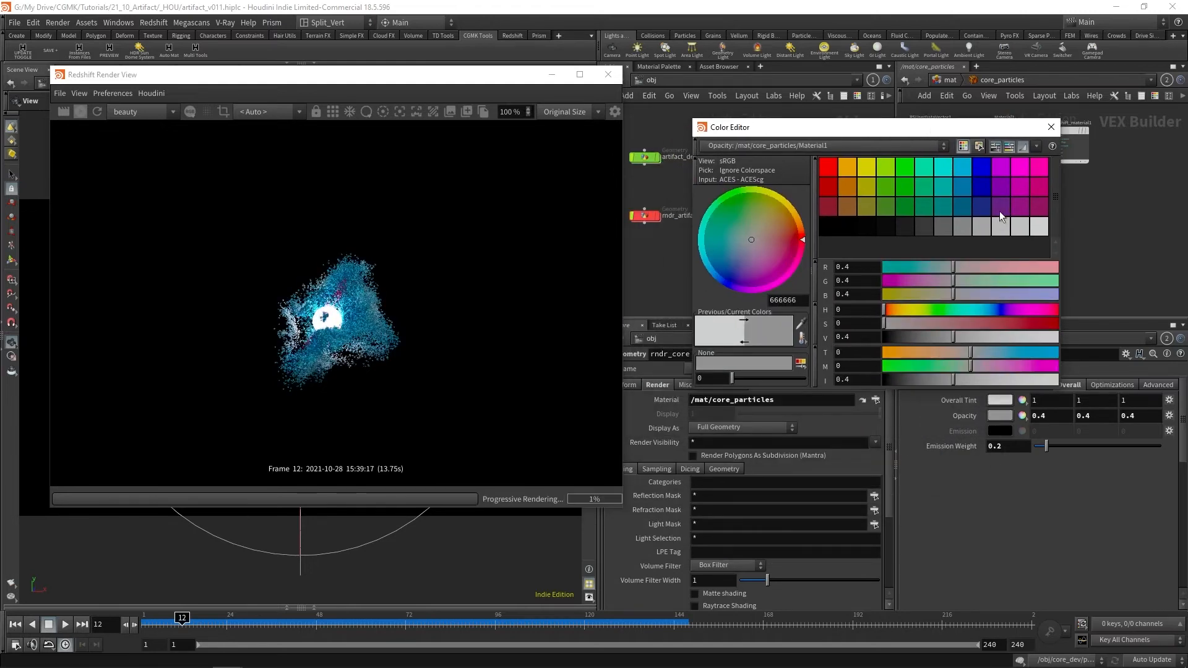
Step: Close the colour editor and play the simulation forward to frame 168 while the progressive render updates
{"action": "left_click", "coordinate": [1052, 127]}
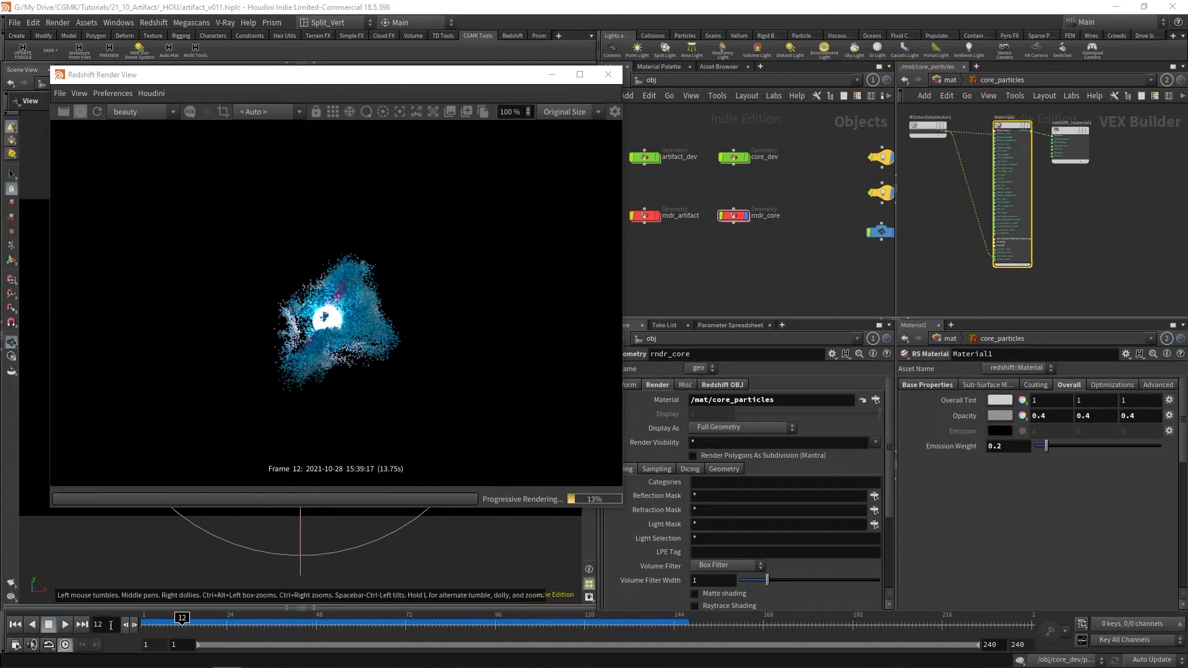
{"action": "left_click", "coordinate": [65, 625]}
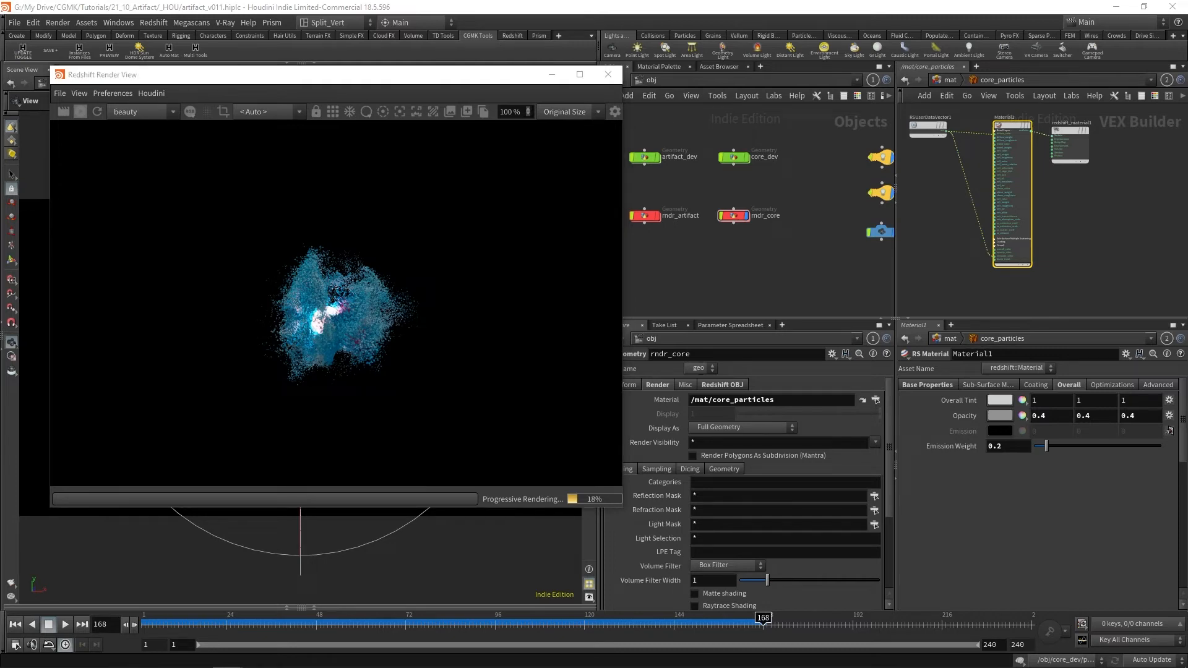
Step: Set Material1's overall opacity colour to 0.1 on all three channels
{"action": "left_click", "coordinate": [935, 386]}
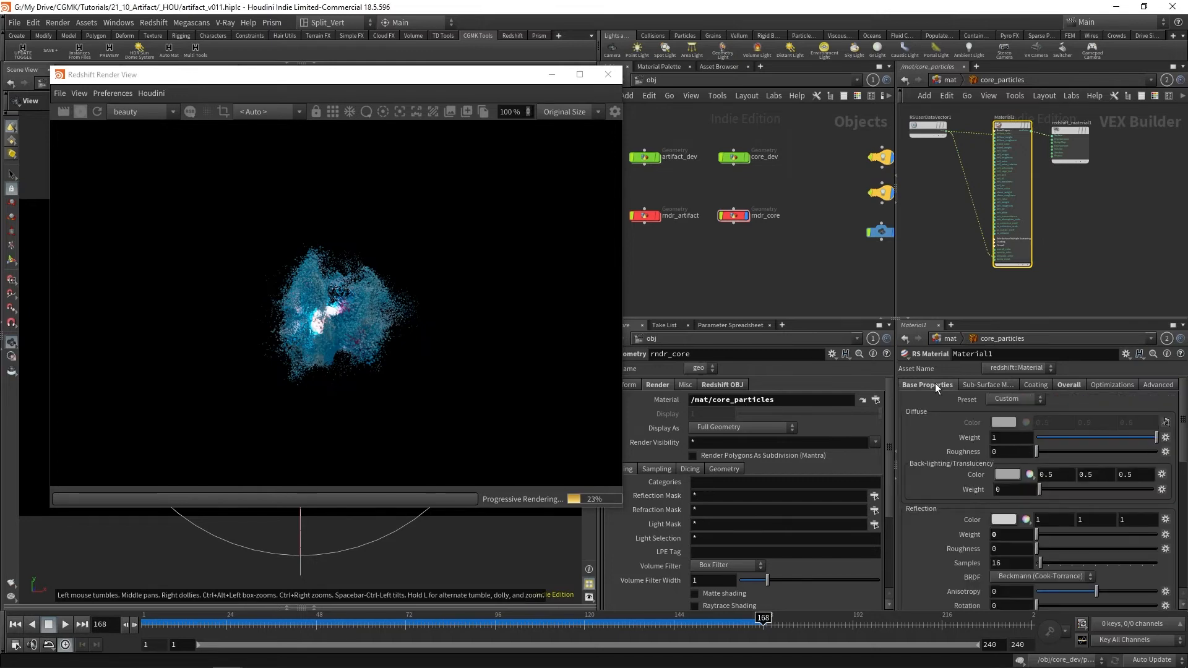
{"action": "mouse_move", "coordinate": [1182, 446]}
{"action": "left_mouse_down"}
{"action": "mouse_move", "coordinate": [1185, 581]}
{"action": "mouse_move", "coordinate": [1183, 442]}
{"action": "left_mouse_up"}
{"action": "left_click", "coordinate": [1068, 385]}
{"action": "left_click", "coordinate": [1002, 446]}
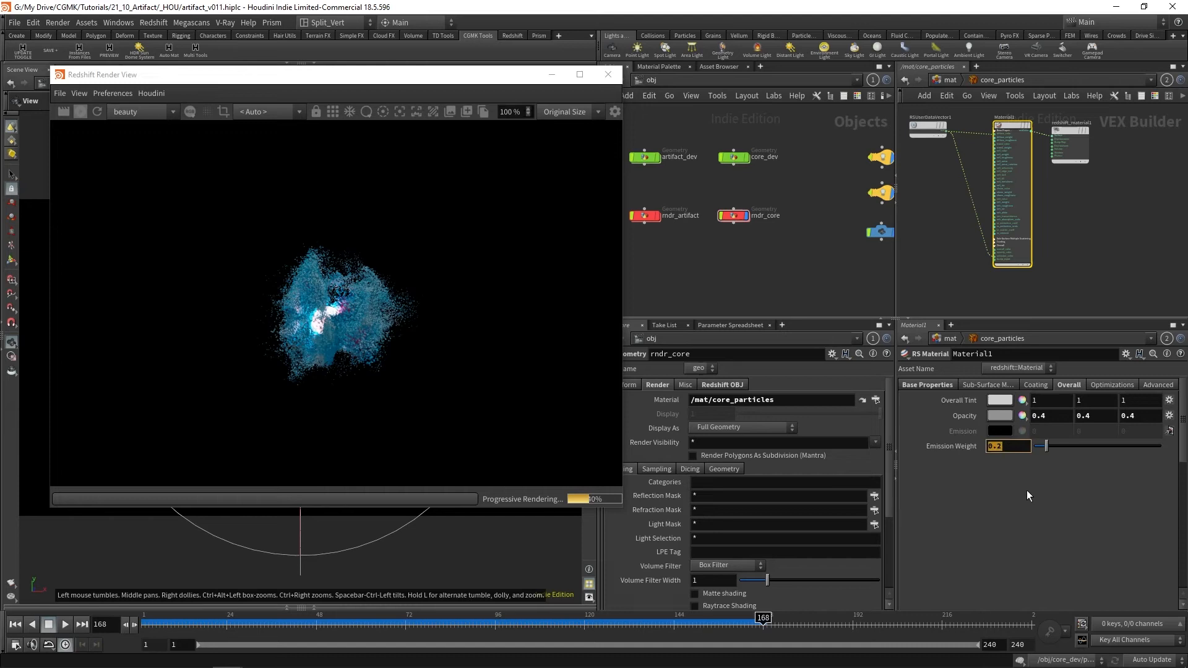
{"action": "left_click", "coordinate": [1002, 415]}
{"action": "left_click", "coordinate": [862, 338]}
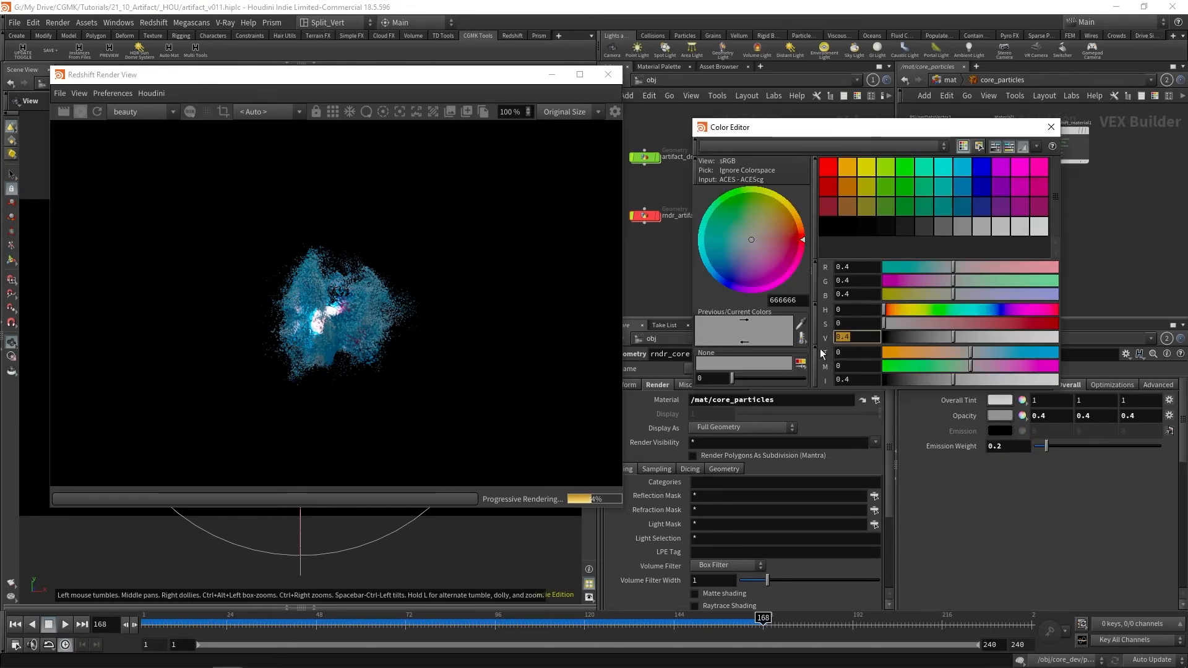
{"action": "type", "text": "0.1"}
{"action": "key", "text": "Return"}
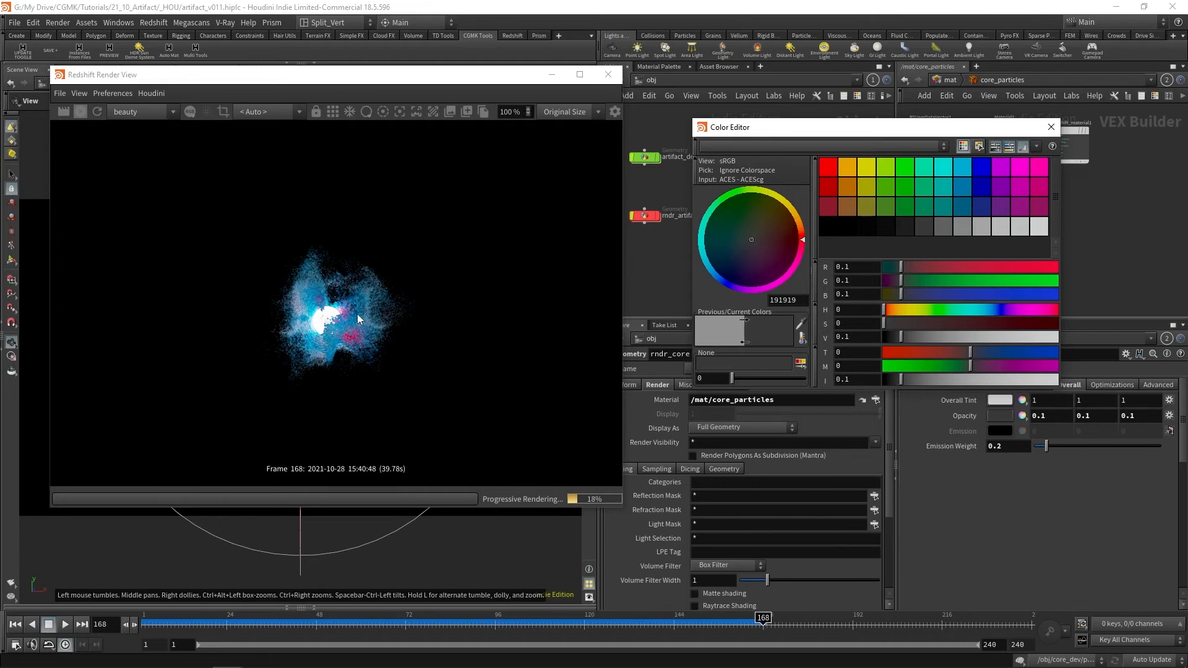
{"action": "left_click", "coordinate": [1050, 127]}
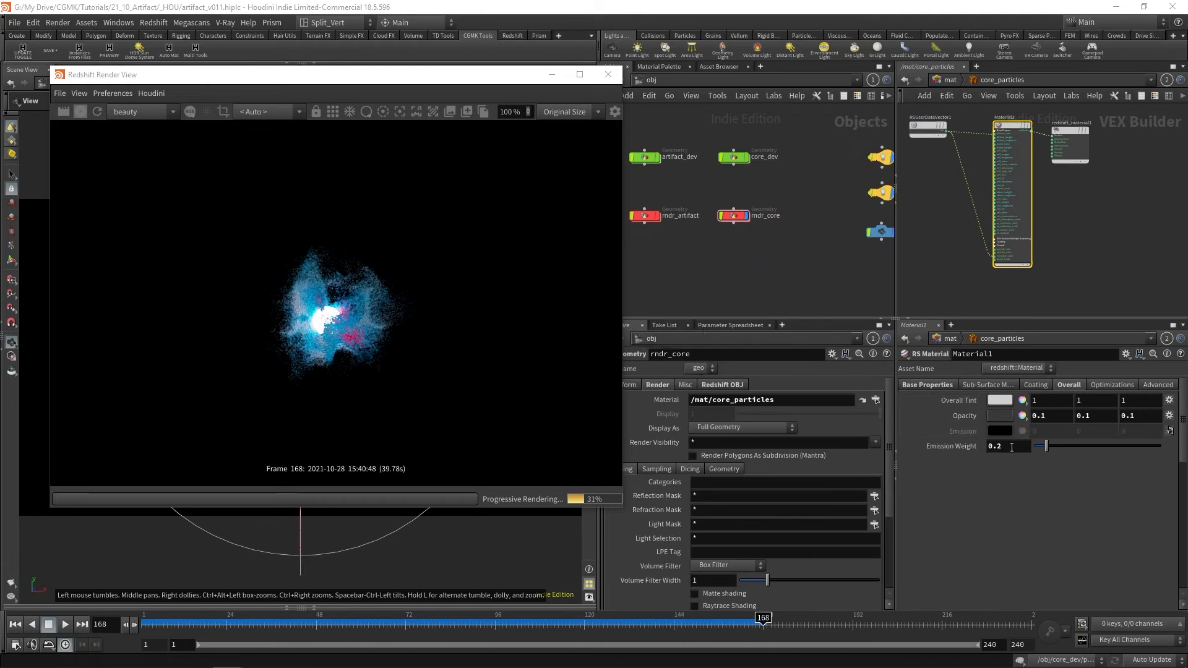
Step: Try Material1's emission weight at 0.3 and 0.1 for comparison, and settle on 0.3
{"action": "left_click_drag", "start_coordinate": [1011, 447], "coordinate": [947, 450]}
{"action": "type", "text": "0.3"}
{"action": "key", "text": "Return"}
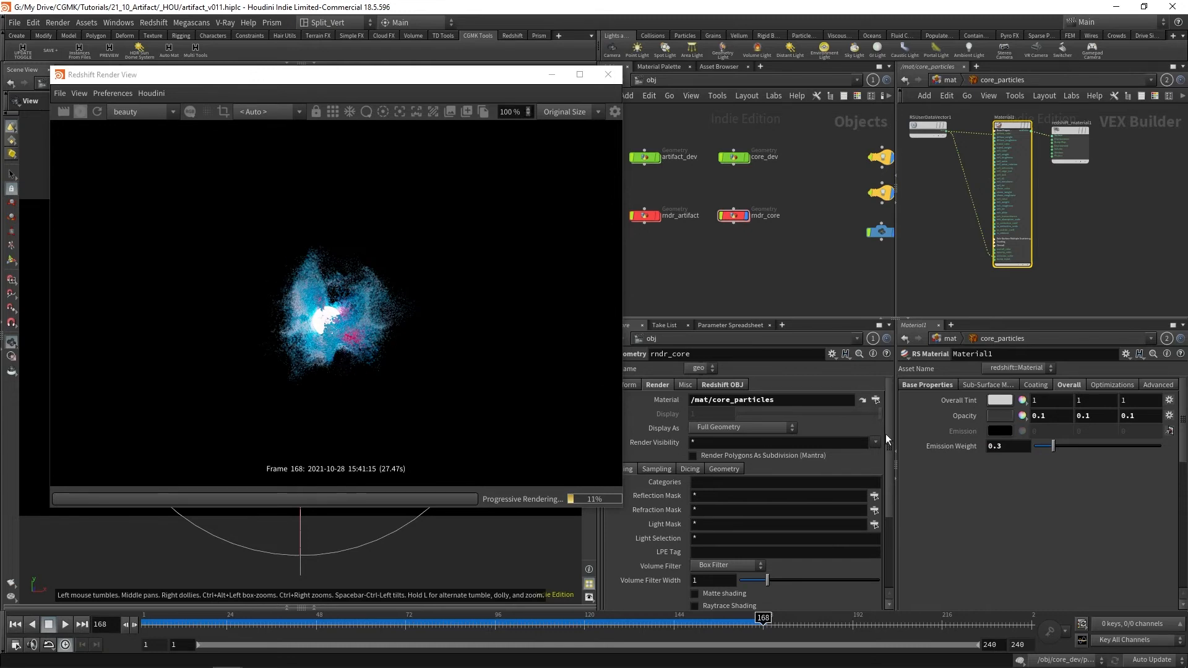
{"action": "left_click_drag", "start_coordinate": [1004, 447], "coordinate": [946, 449]}
{"action": "type", "text": "0.1"}
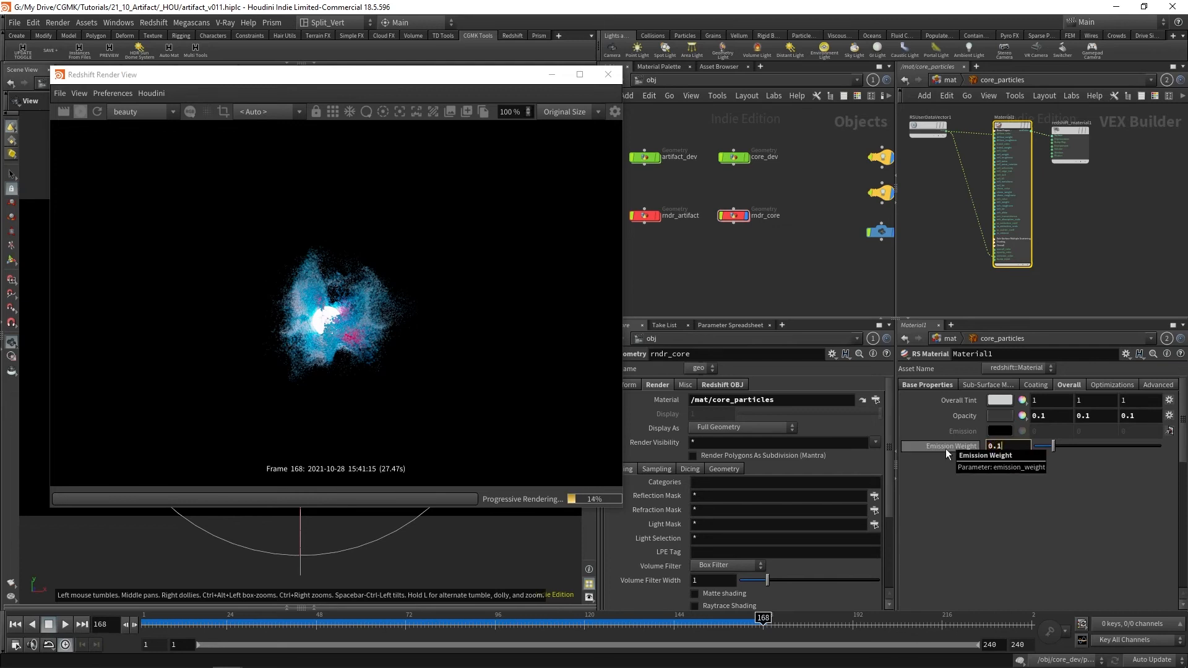
{"action": "key", "text": "Return"}
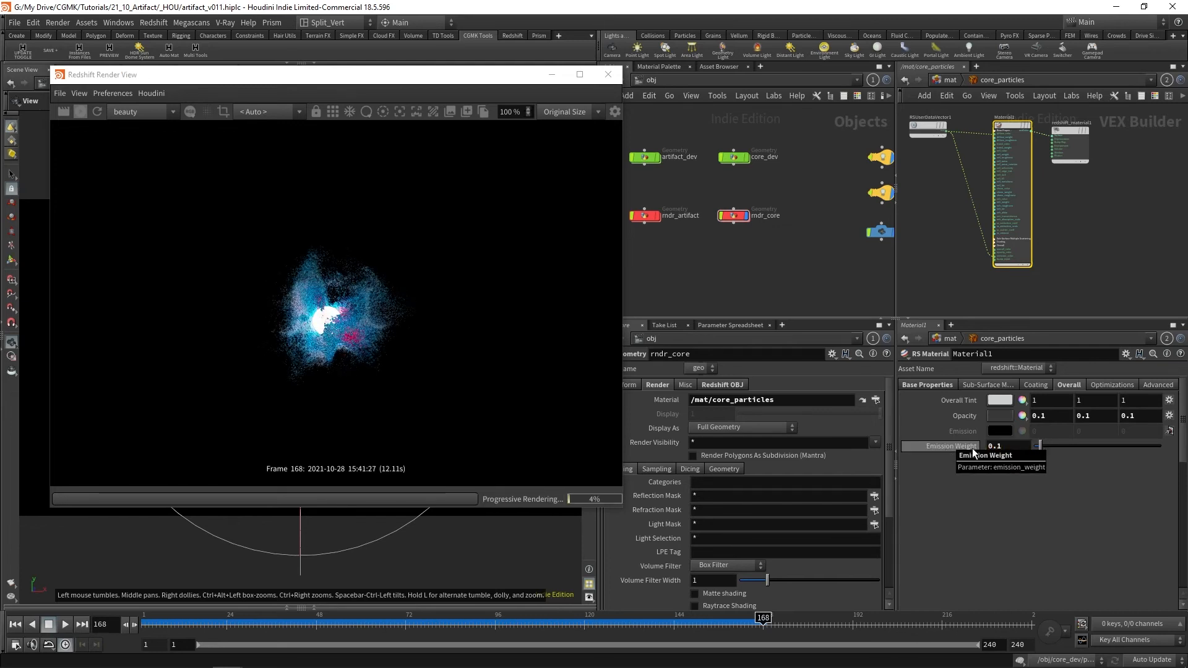
{"action": "left_click_drag", "start_coordinate": [1016, 448], "coordinate": [959, 459]}
{"action": "type", "text": "0.3"}
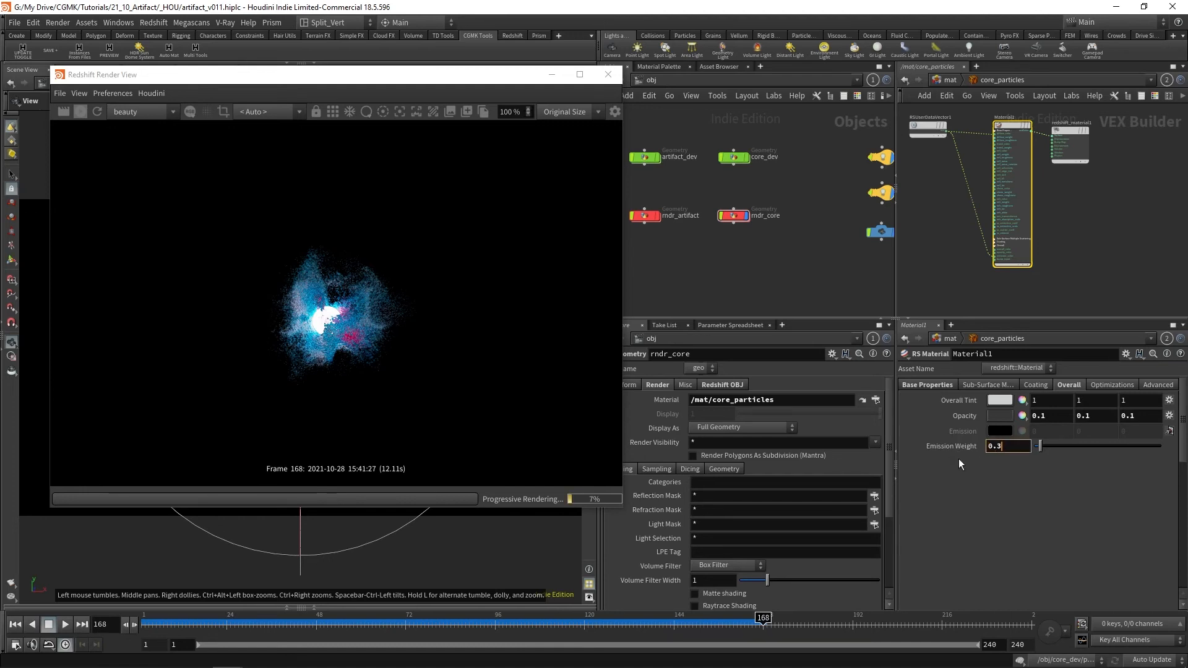
{"action": "key", "text": "Return"}
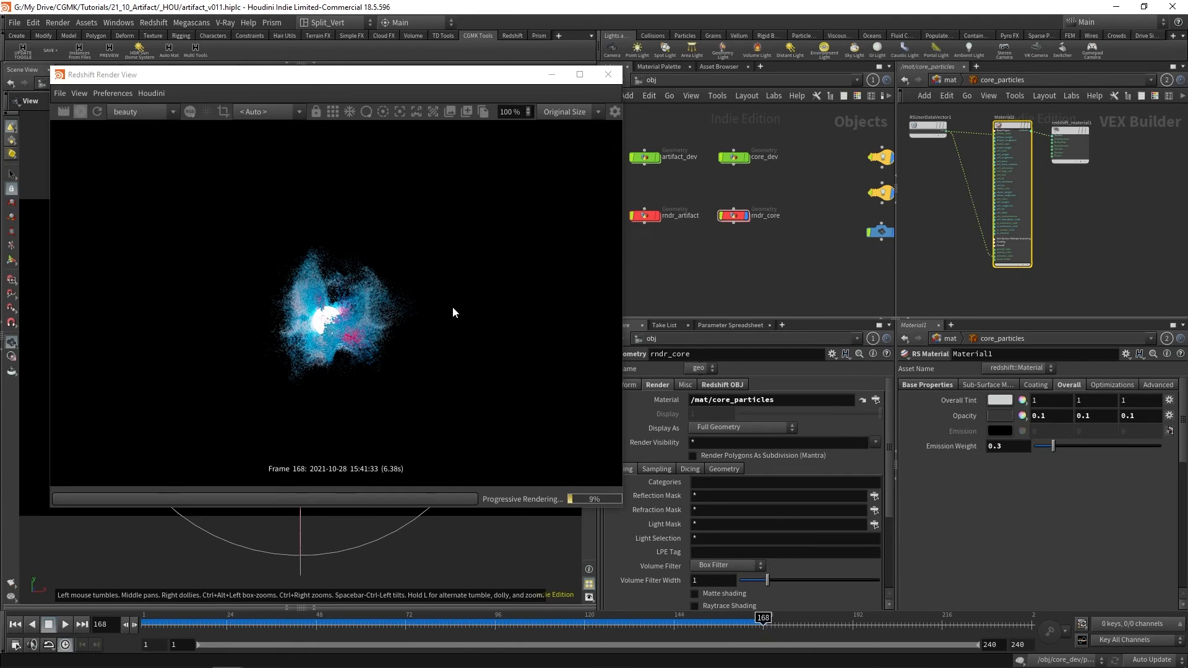
Step: Stop the progressive render and minimize the Redshift Render View
{"action": "left_click", "coordinate": [79, 112]}
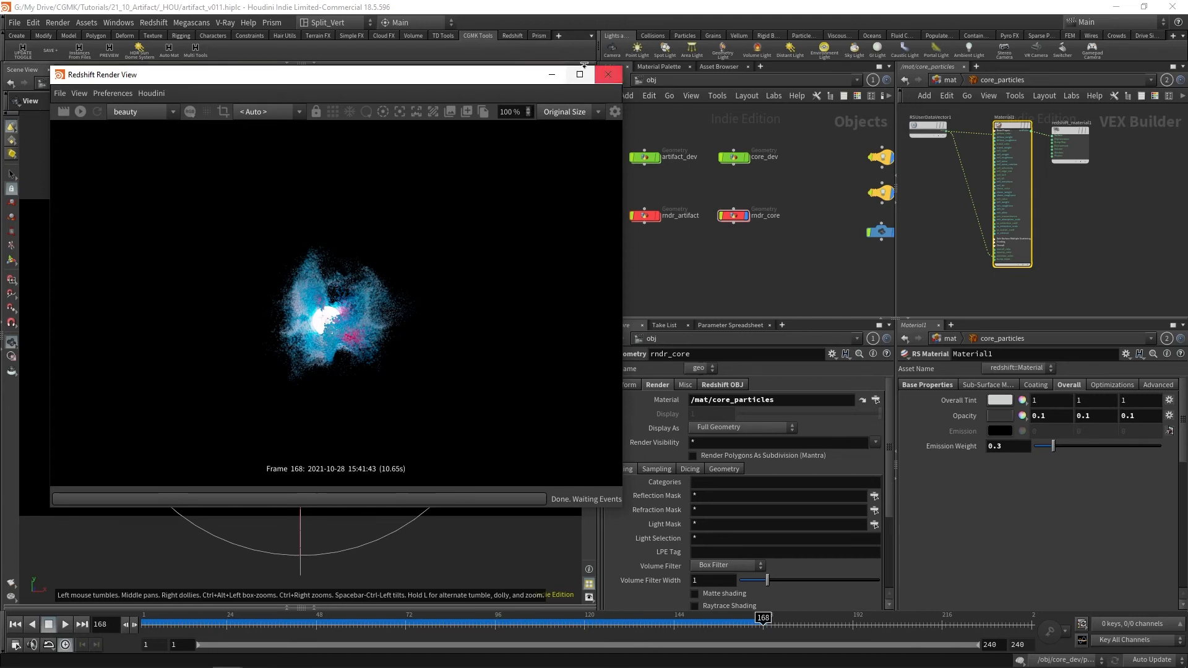
{"action": "left_click", "coordinate": [552, 74]}
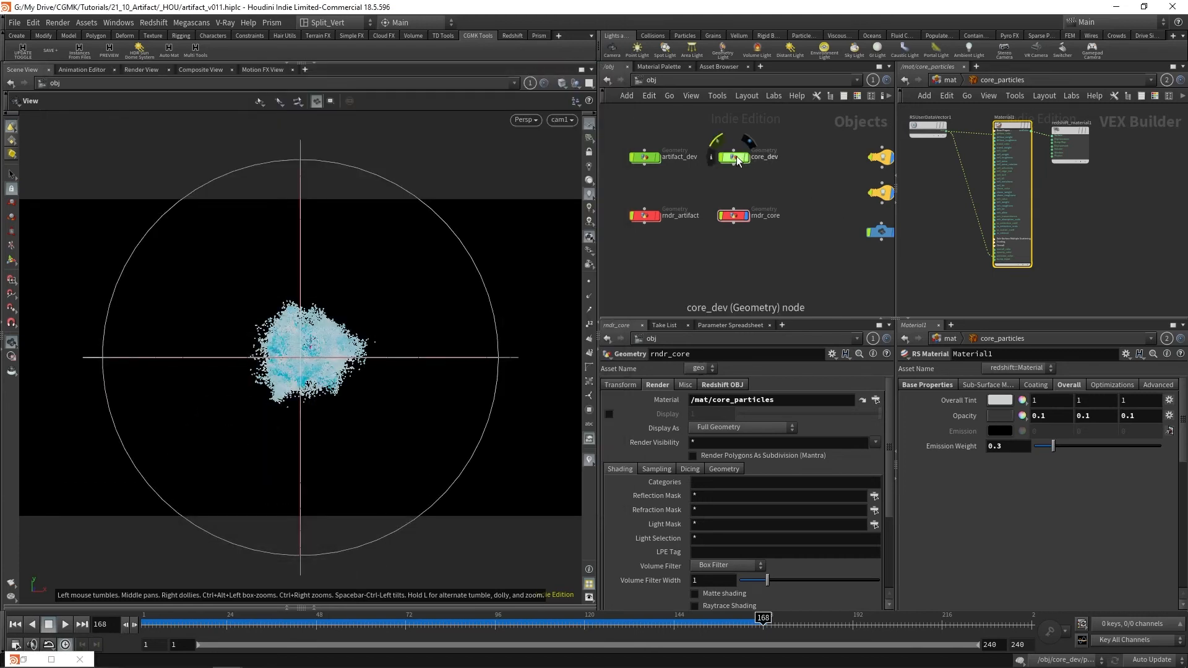
Step: Set the viewport's geometry display options to display particles as pixels
{"action": "key", "text": "d"}
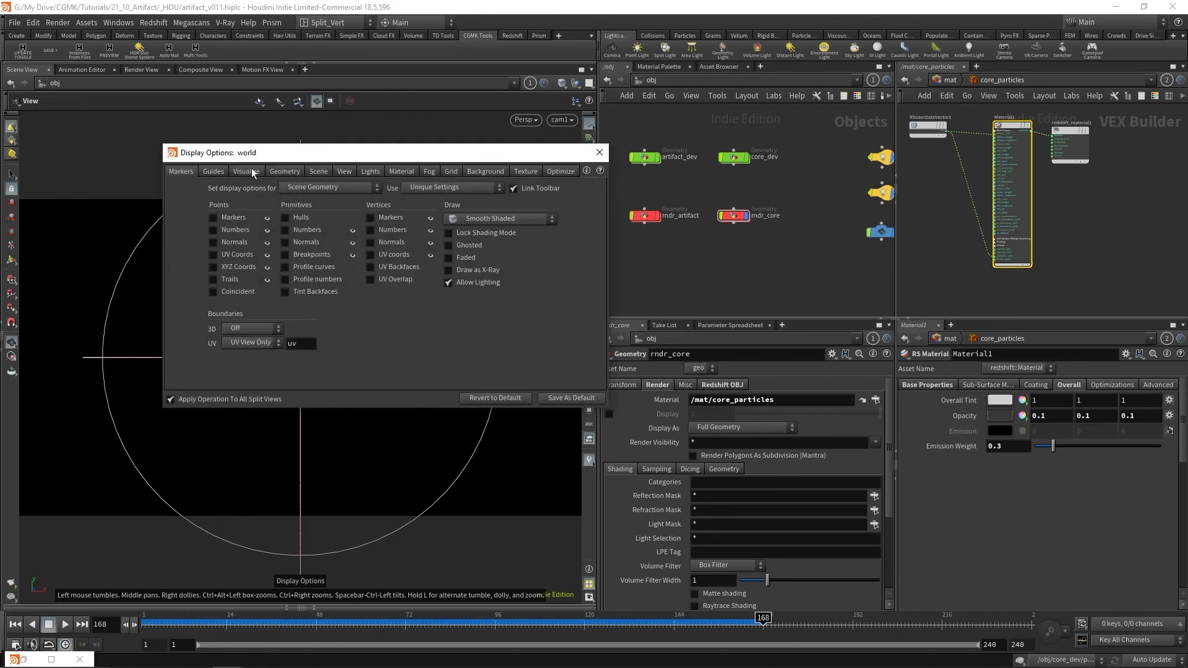
{"action": "left_click", "coordinate": [285, 172]}
{"action": "left_click", "coordinate": [260, 294]}
{"action": "left_click", "coordinate": [263, 318]}
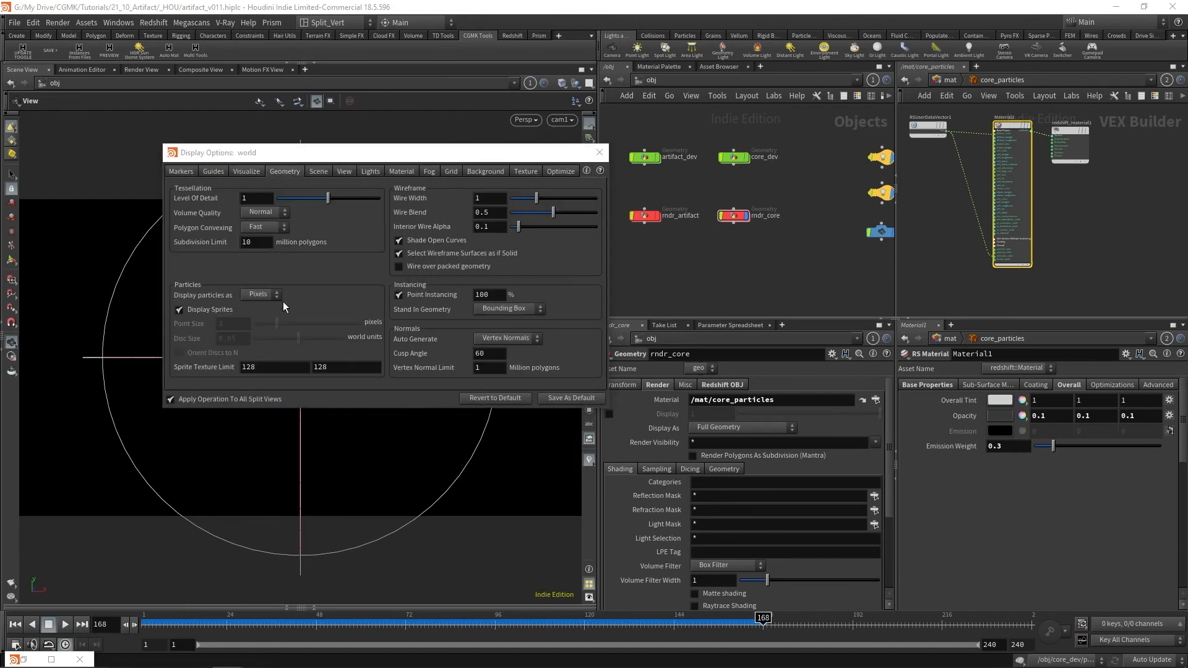
{"action": "left_click", "coordinate": [599, 153]}
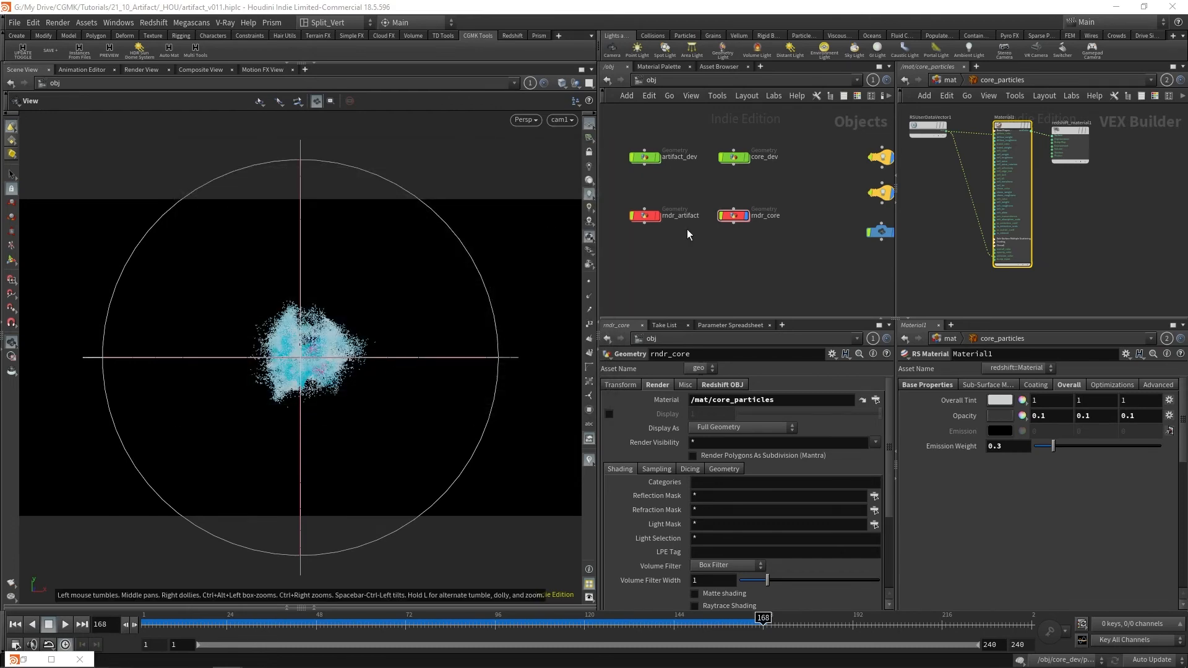
Step: Rewind to frame 1 and set the constant birth rate of source_first_input in core_dev's popnet to 1000000
{"action": "double_click", "coordinate": [735, 157]}
{"action": "left_click", "coordinate": [15, 624]}
{"action": "middle_click_drag", "start_coordinate": [813, 196], "coordinate": [818, 295]}
{"action": "scroll", "coordinate": [834, 244], "scroll_direction": "down", "scroll_amount": 2}
{"action": "middle_click_drag", "start_coordinate": [820, 128], "coordinate": [822, 192]}
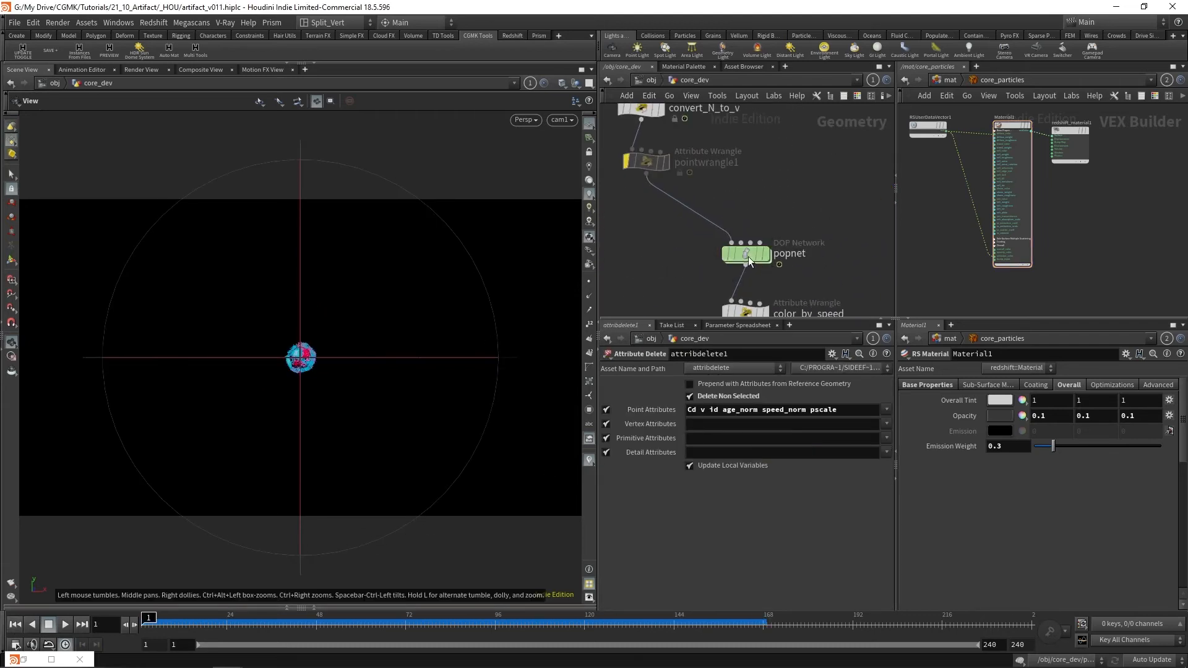
{"action": "double_click", "coordinate": [750, 257]}
{"action": "left_click", "coordinate": [792, 145]}
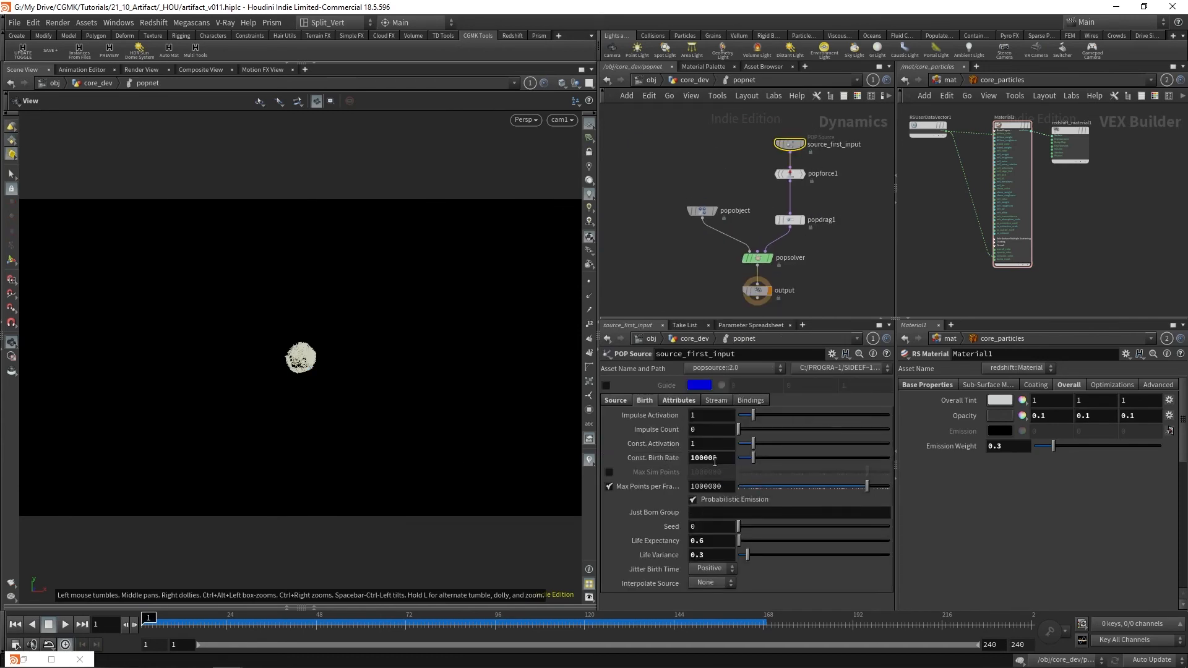
{"action": "left_click_drag", "start_coordinate": [720, 460], "coordinate": [704, 458]}
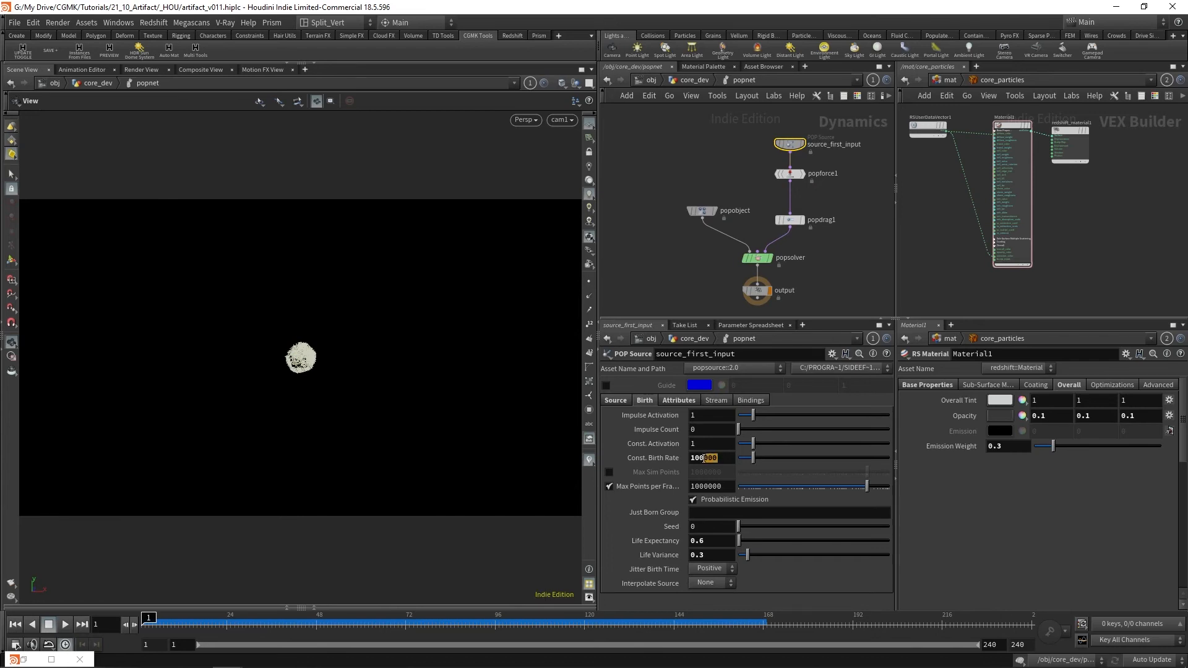
{"action": "left_click", "coordinate": [724, 461]}
{"action": "type", "text": "0"}
{"action": "key", "text": "Return"}
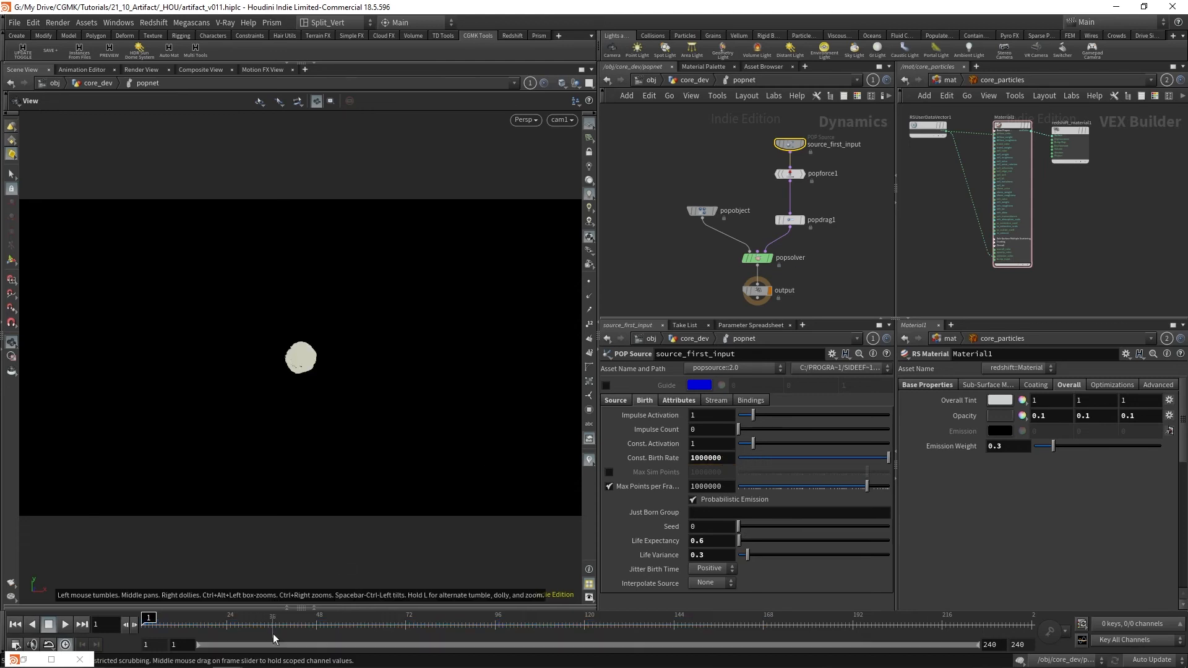
Step: Simulate the denser particles up to frame 96, move to frame 72 and return to the object level
{"action": "left_click", "coordinate": [495, 622]}
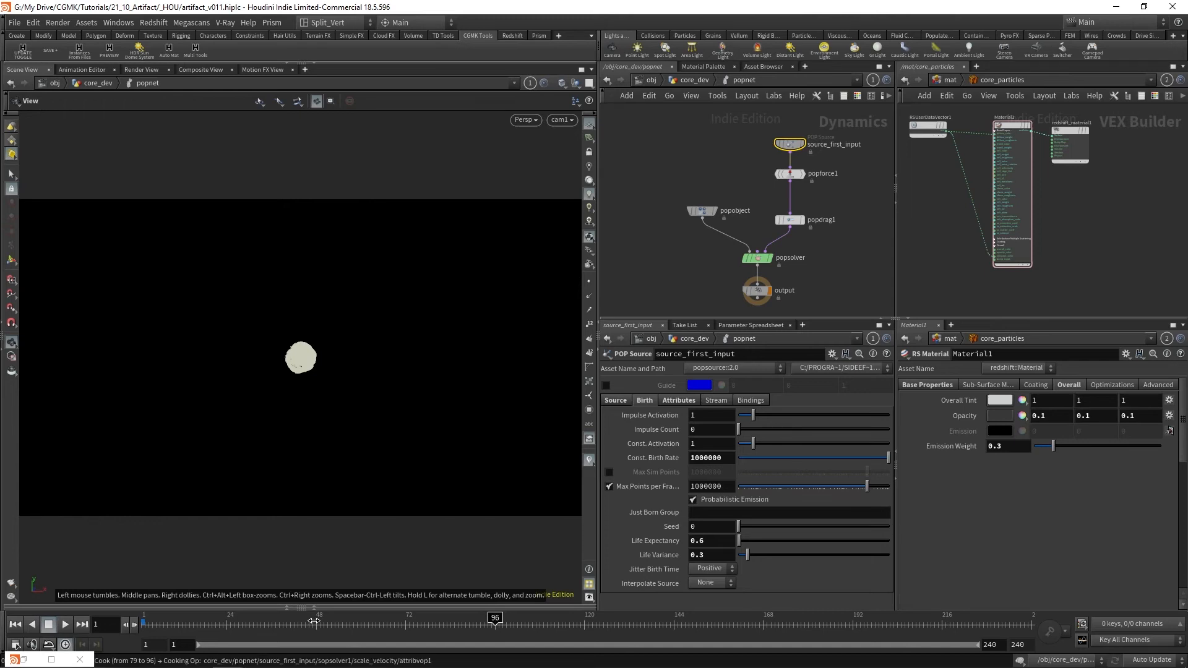
{"action": "left_click_drag", "start_coordinate": [315, 621], "coordinate": [405, 621]}
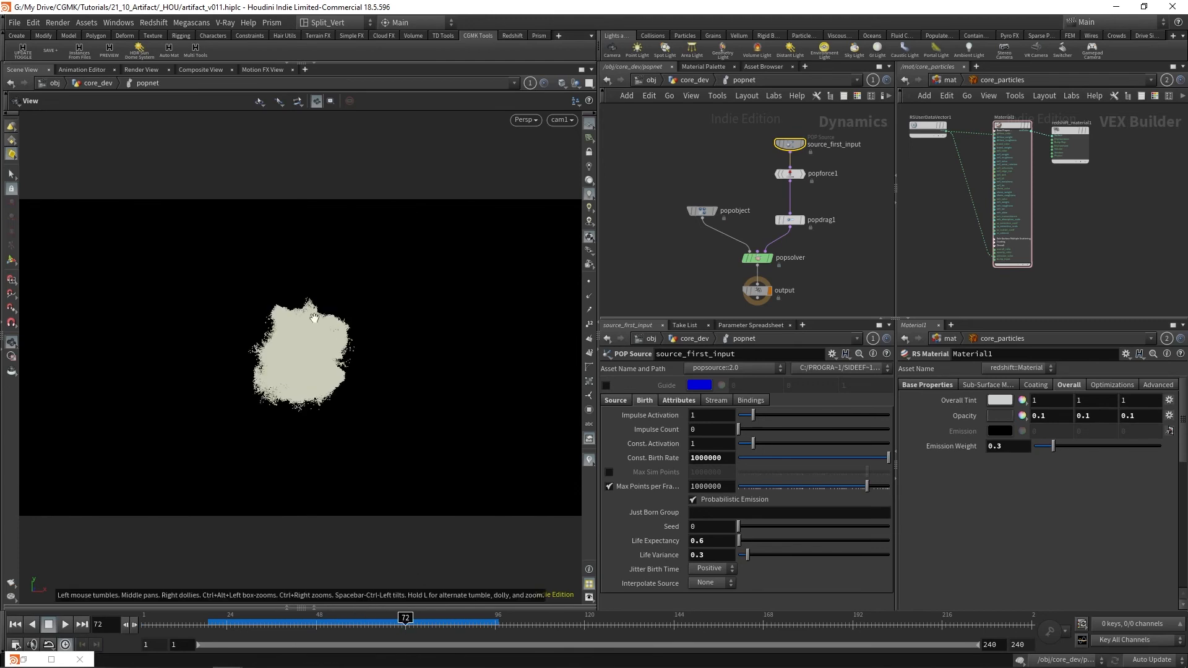
{"action": "left_click", "coordinate": [652, 82]}
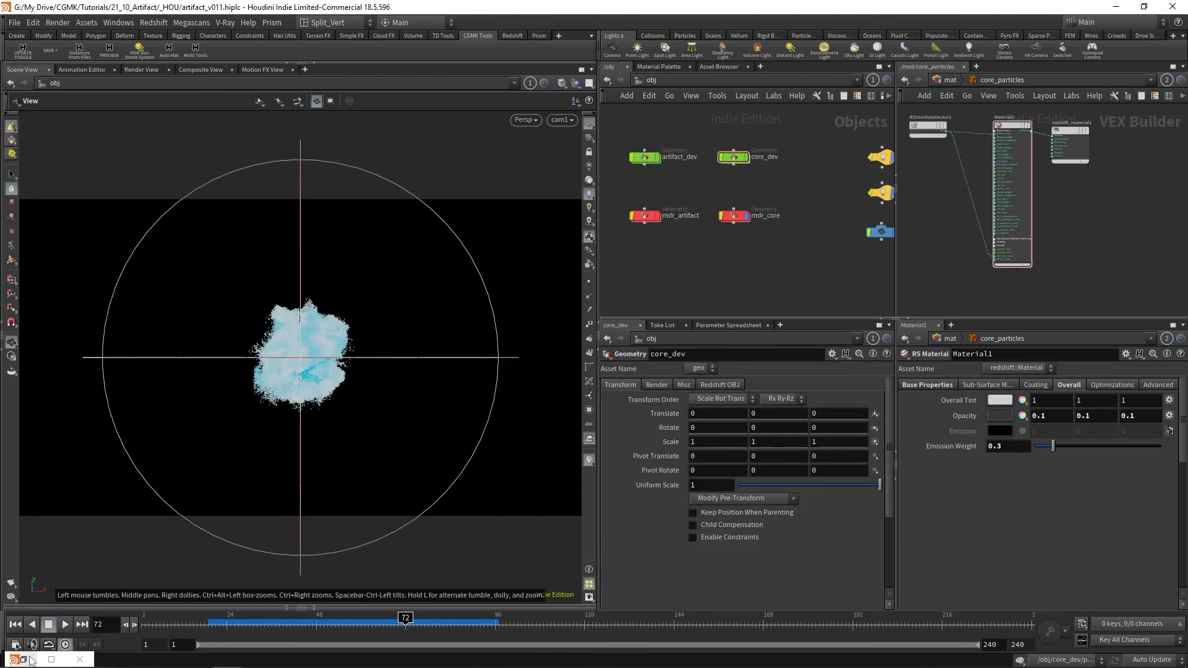
Step: Restore the Redshift Render View, store a snapshot of the current render and start a progressive render of frame 72
{"action": "left_click", "coordinate": [31, 660]}
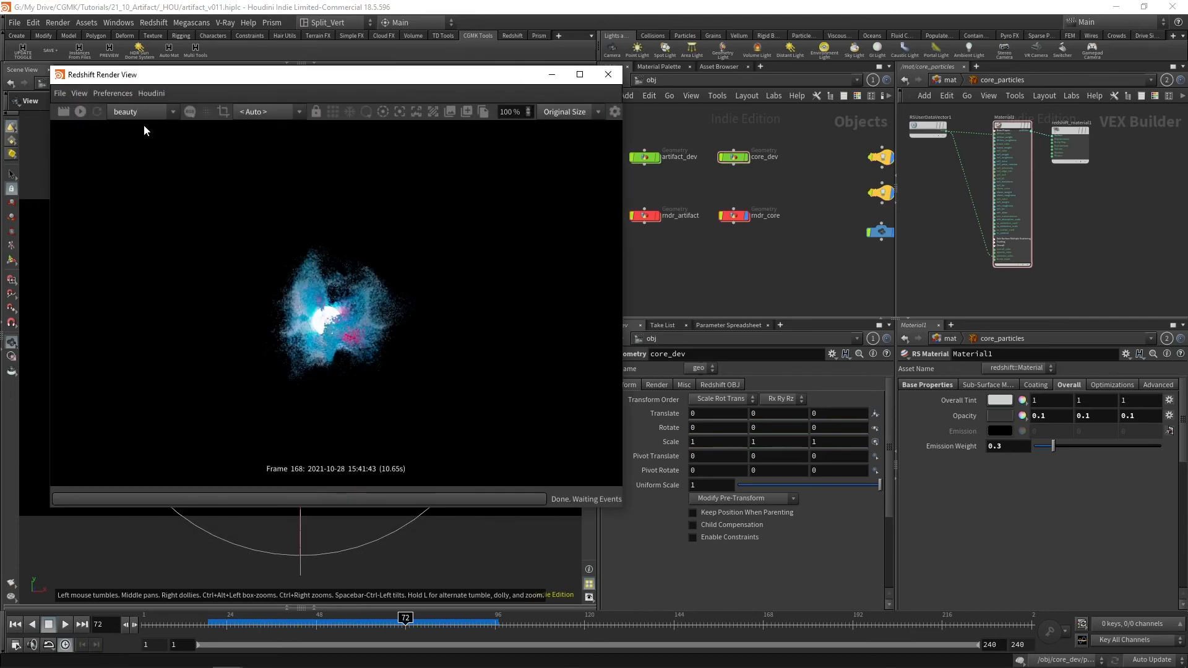
{"action": "left_click", "coordinate": [468, 112]}
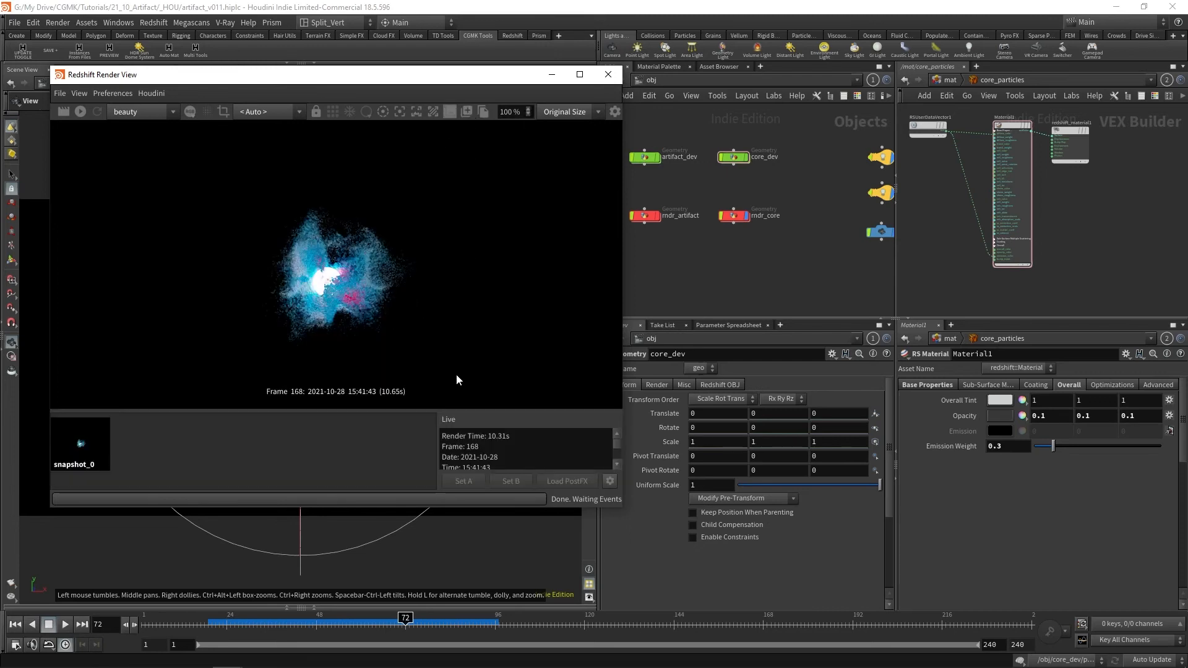
{"action": "left_click", "coordinate": [80, 111]}
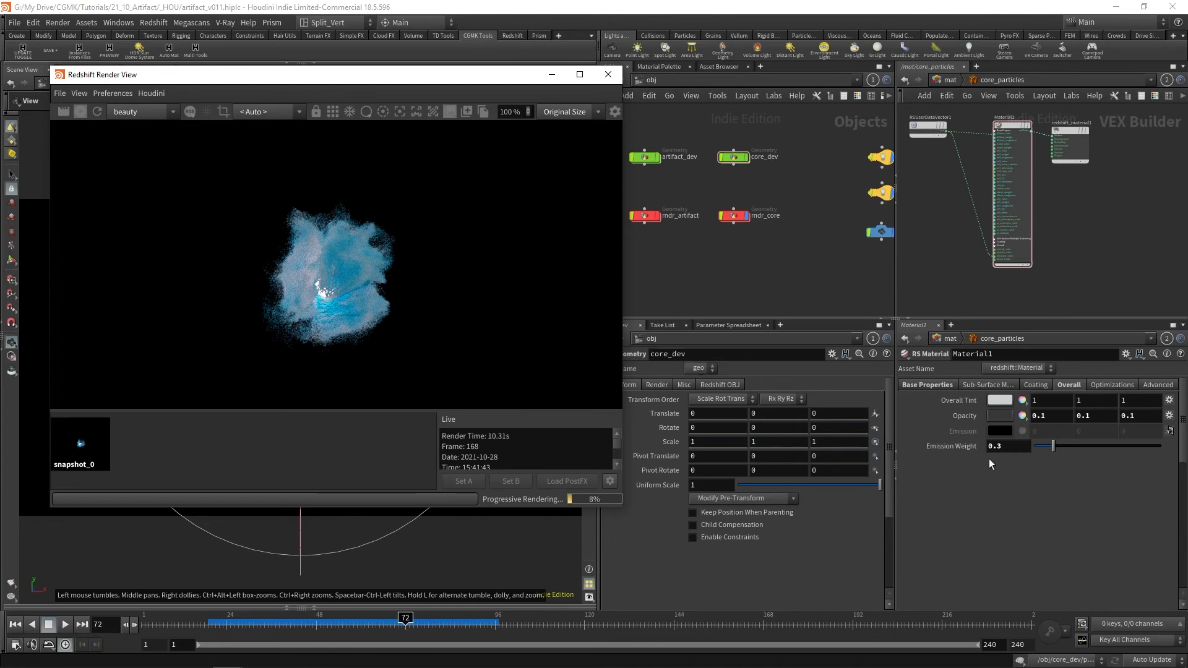
Step: Set Material1's overall opacity colour to 0.02 on all three channels
{"action": "left_click", "coordinate": [1022, 416]}
{"action": "left_click_drag", "start_coordinate": [857, 338], "coordinate": [805, 343]}
{"action": "type", "text": "0.0"}
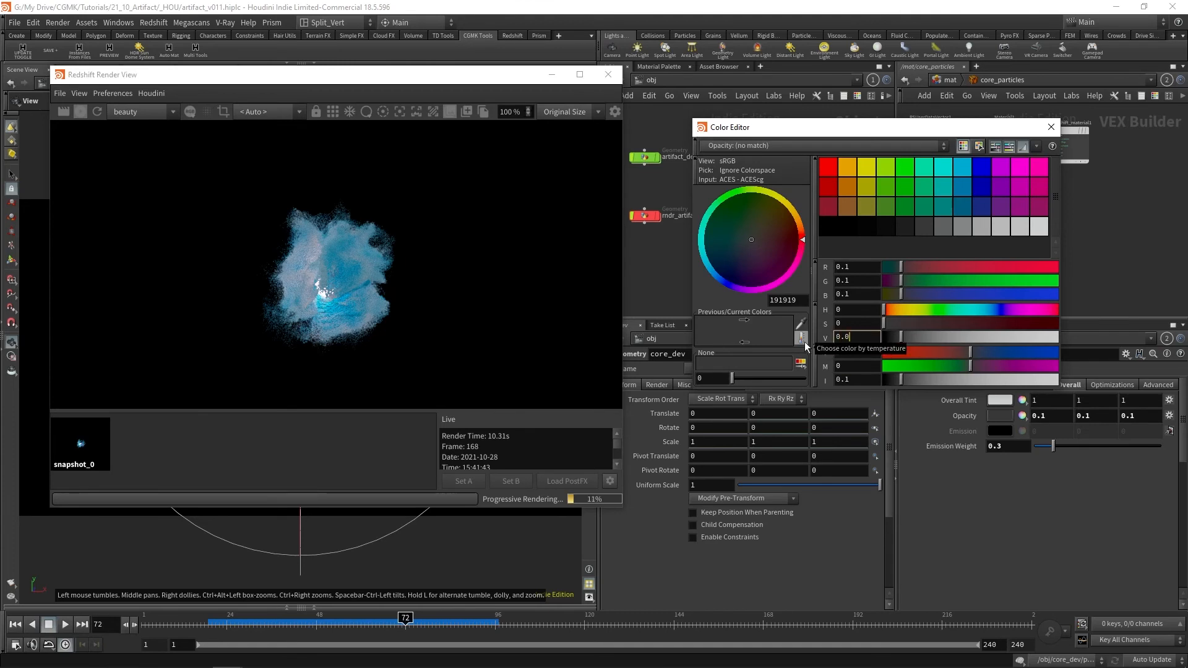
{"action": "type", "text": "2"}
{"action": "key", "text": "Return"}
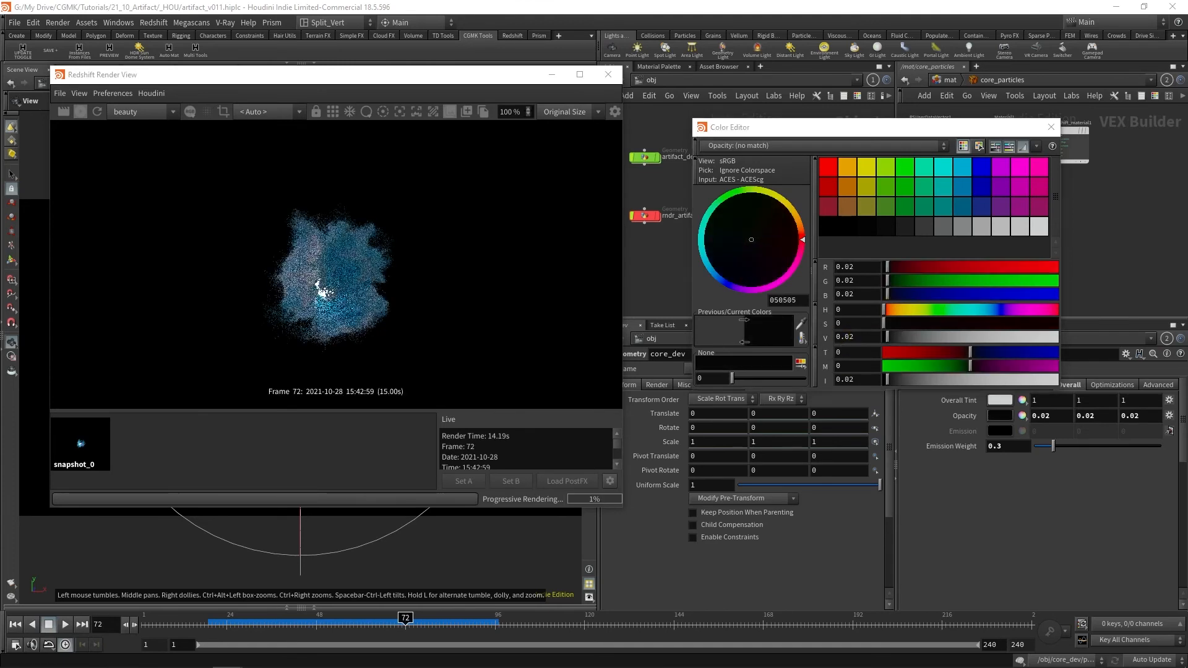
{"action": "left_click", "coordinate": [1051, 127]}
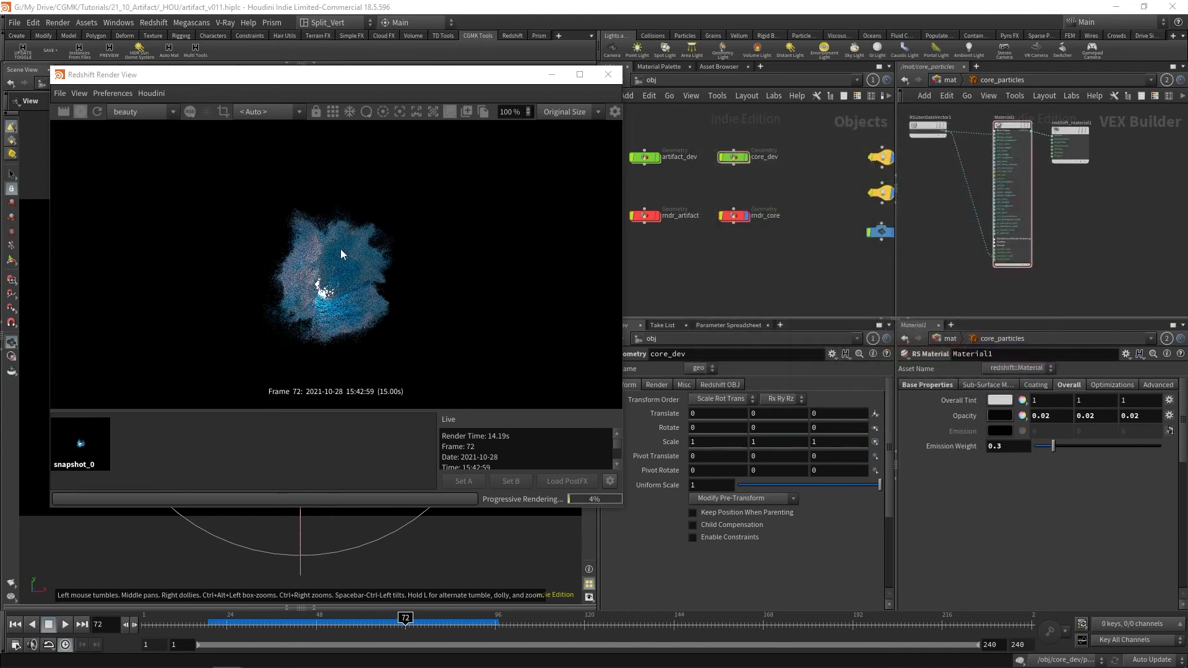
Step: Examine the render's alpha channel against its RGB view to judge the particle transparency, ending on RGB
{"action": "left_click", "coordinate": [190, 110]}
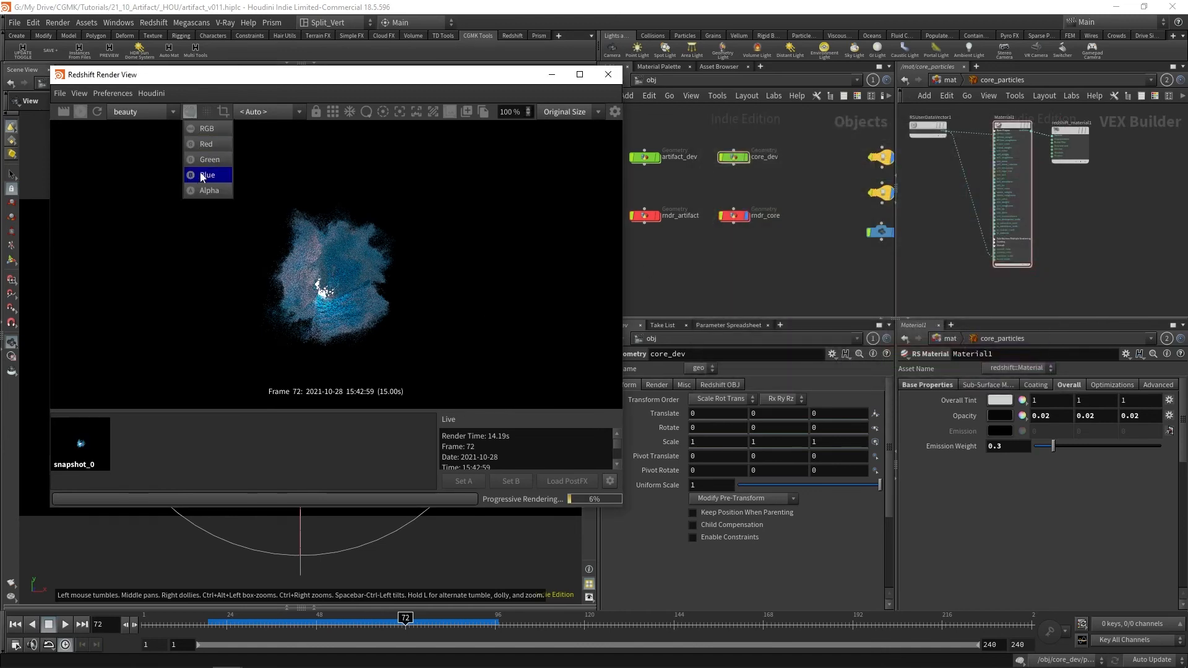
{"action": "left_click", "coordinate": [205, 193]}
{"action": "left_click", "coordinate": [190, 112]}
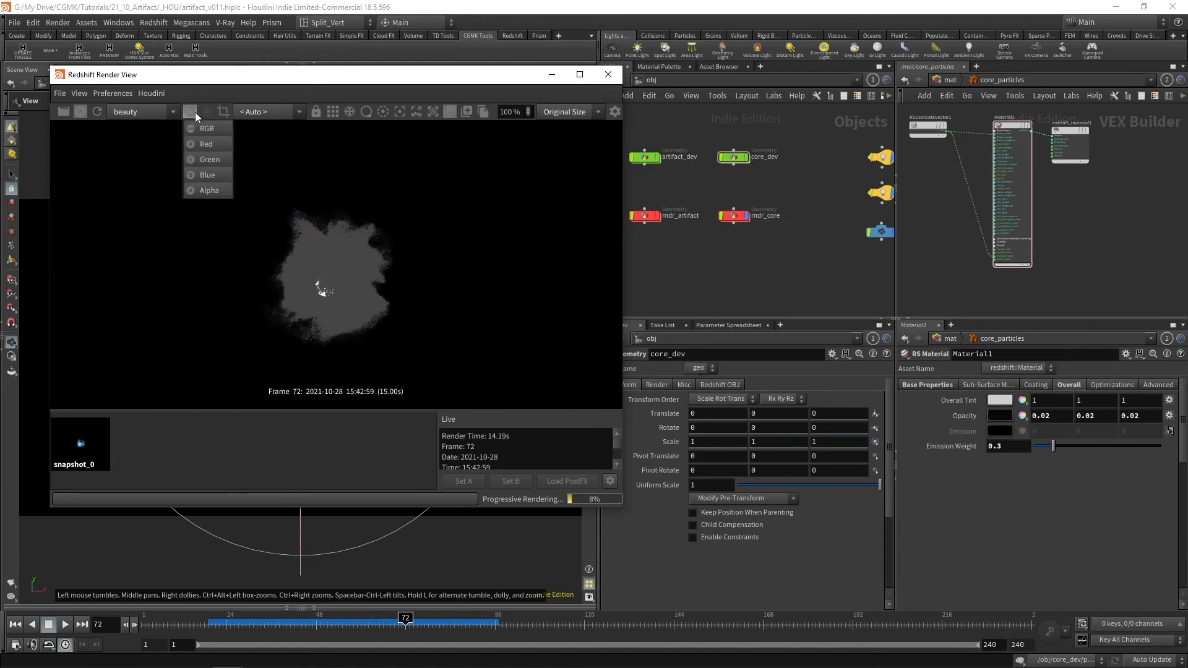
{"action": "left_click", "coordinate": [199, 125]}
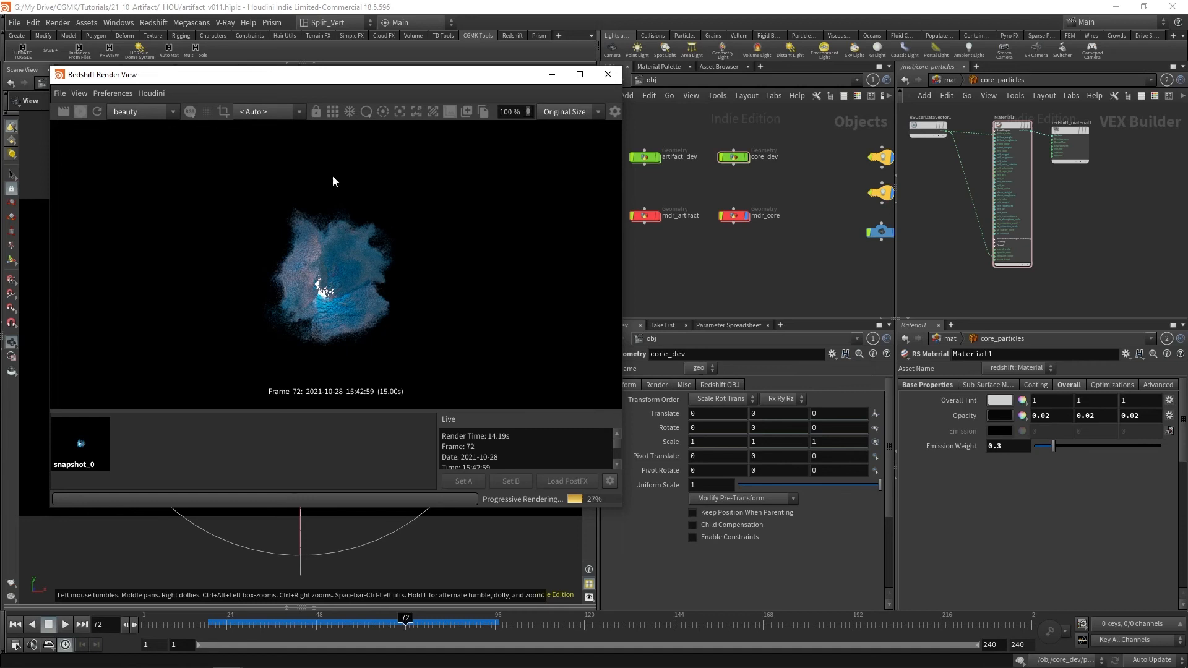
{"action": "left_click", "coordinate": [190, 112]}
{"action": "left_click", "coordinate": [210, 191]}
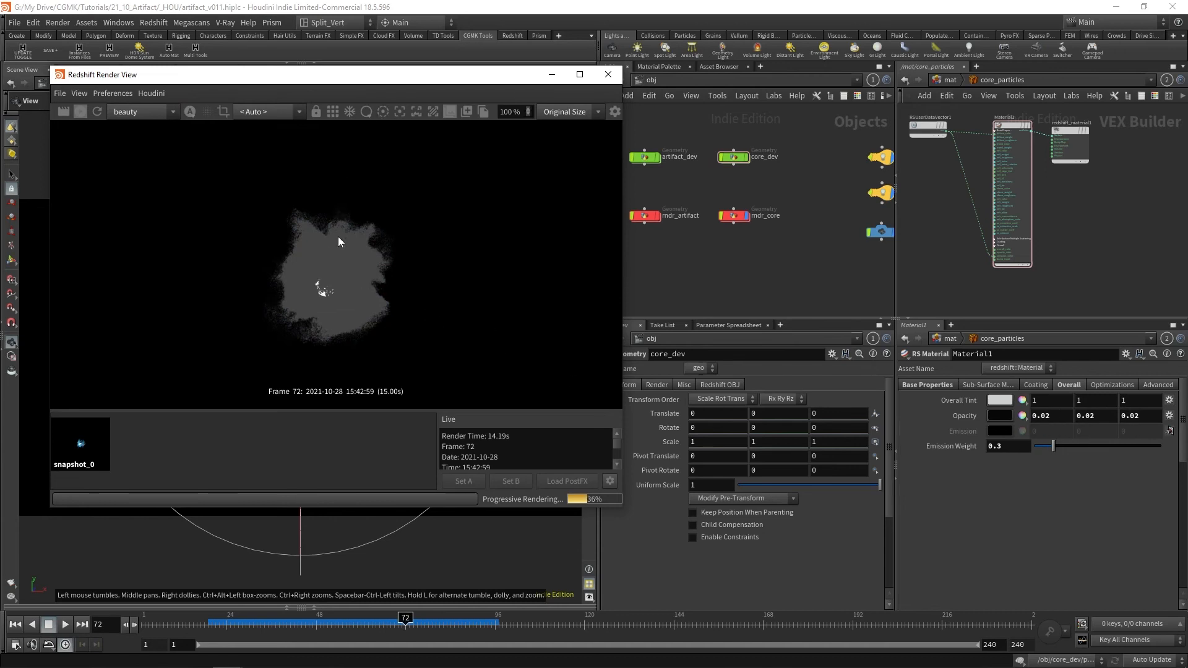
{"action": "left_click", "coordinate": [190, 112]}
{"action": "left_click", "coordinate": [194, 121]}
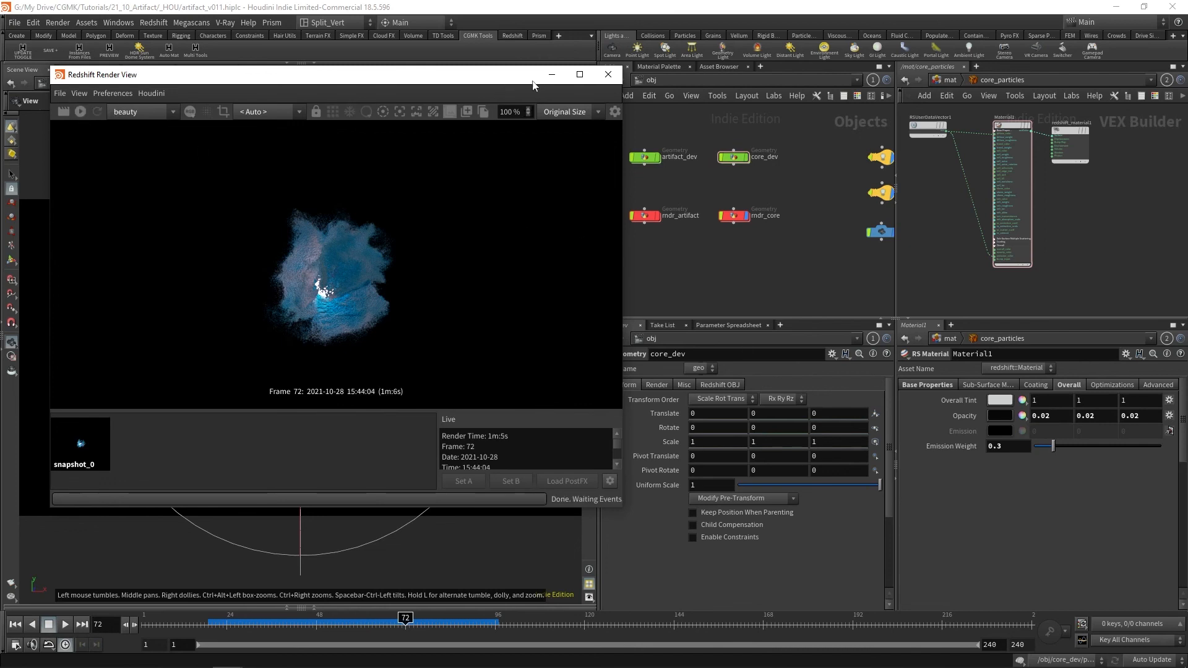
Step: In core_dev's popnet, reduce the constant birth rate of the source_first_input POP source to 400000
{"action": "left_click", "coordinate": [741, 156]}
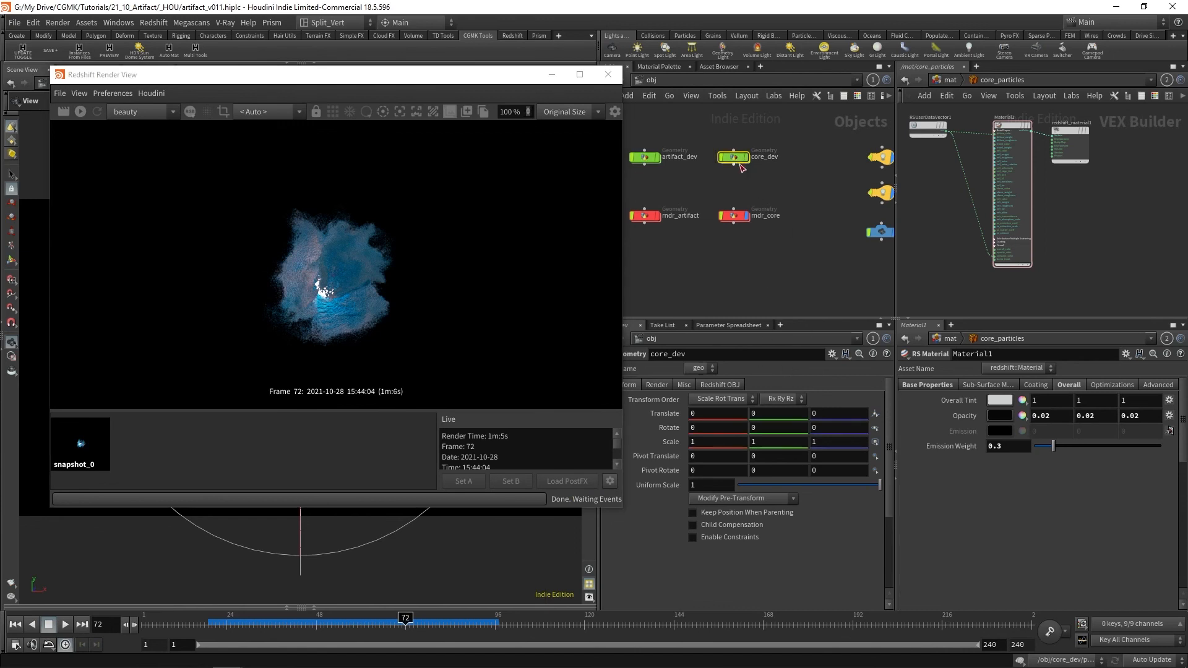
{"action": "double_click", "coordinate": [738, 162]}
{"action": "double_click", "coordinate": [767, 173]}
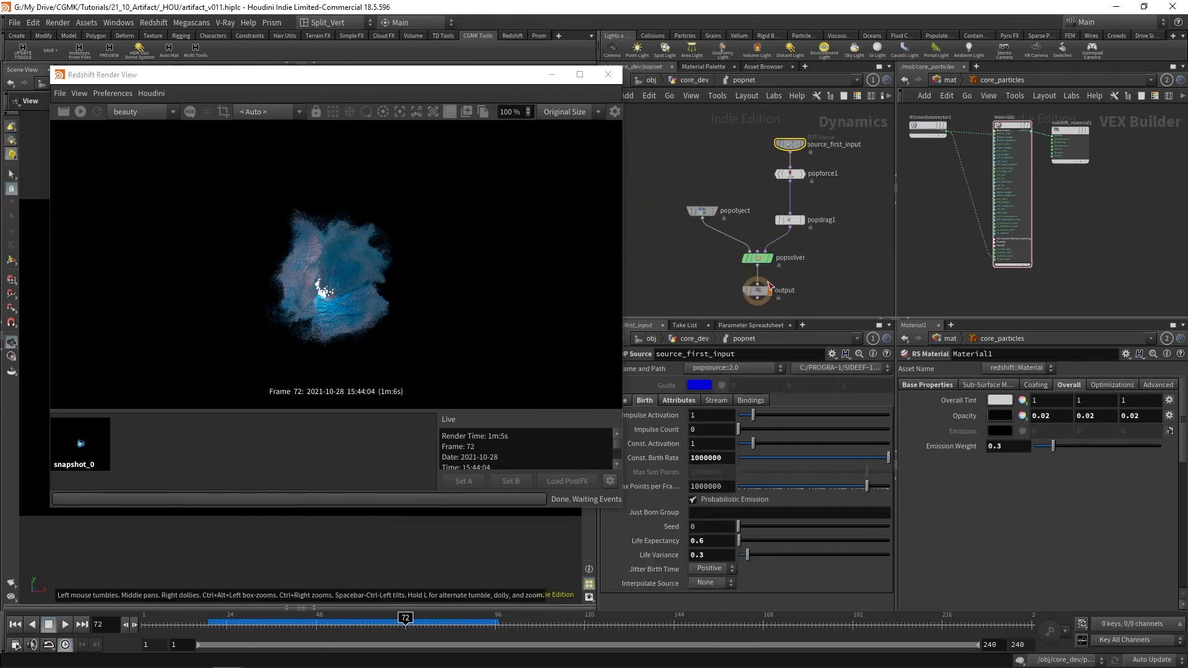
{"action": "left_click_drag", "start_coordinate": [698, 458], "coordinate": [685, 463]}
{"action": "key", "text": "Return"}
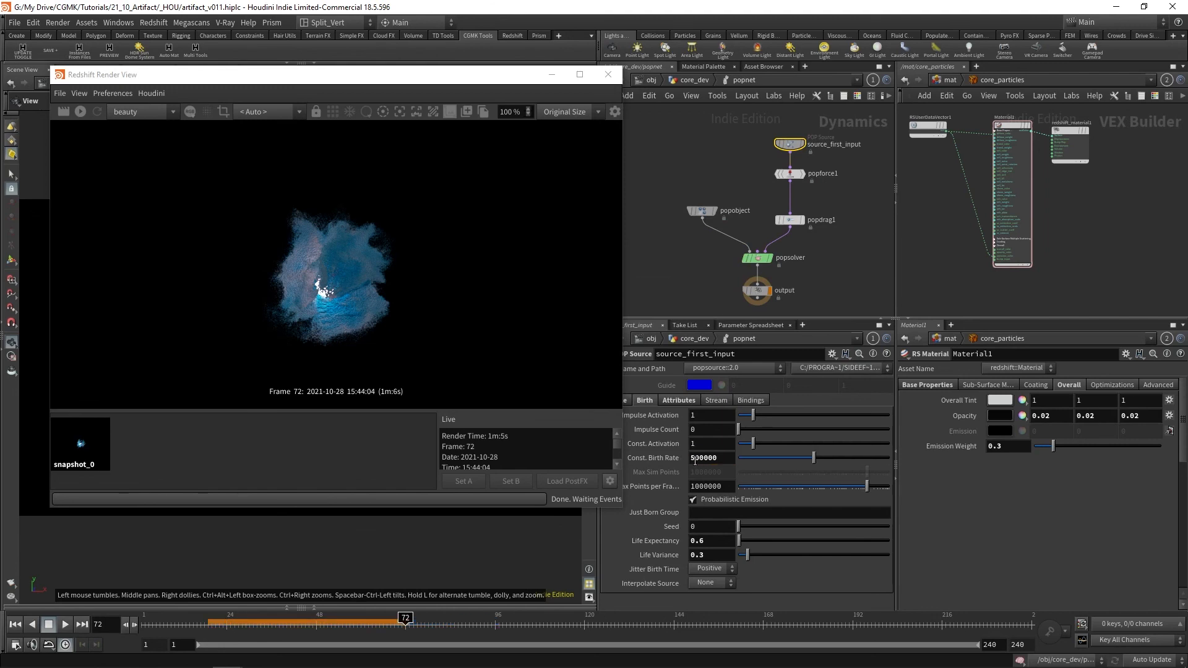
{"action": "left_click_drag", "start_coordinate": [698, 458], "coordinate": [691, 459]}
{"action": "type", "text": "4"}
{"action": "key", "text": "Return"}
Step: View snapshot_0 and run the progressive render at frame 144 to compare it with the reduced particle count
{"action": "left_click", "coordinate": [81, 447]}
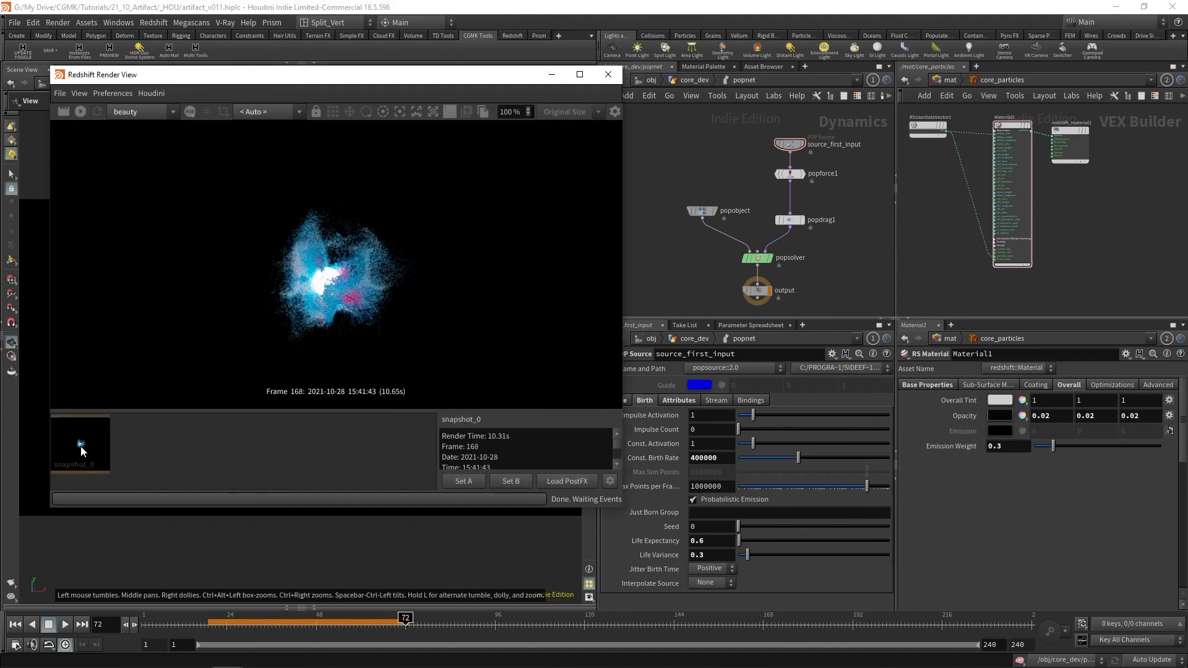
{"action": "left_click", "coordinate": [80, 112]}
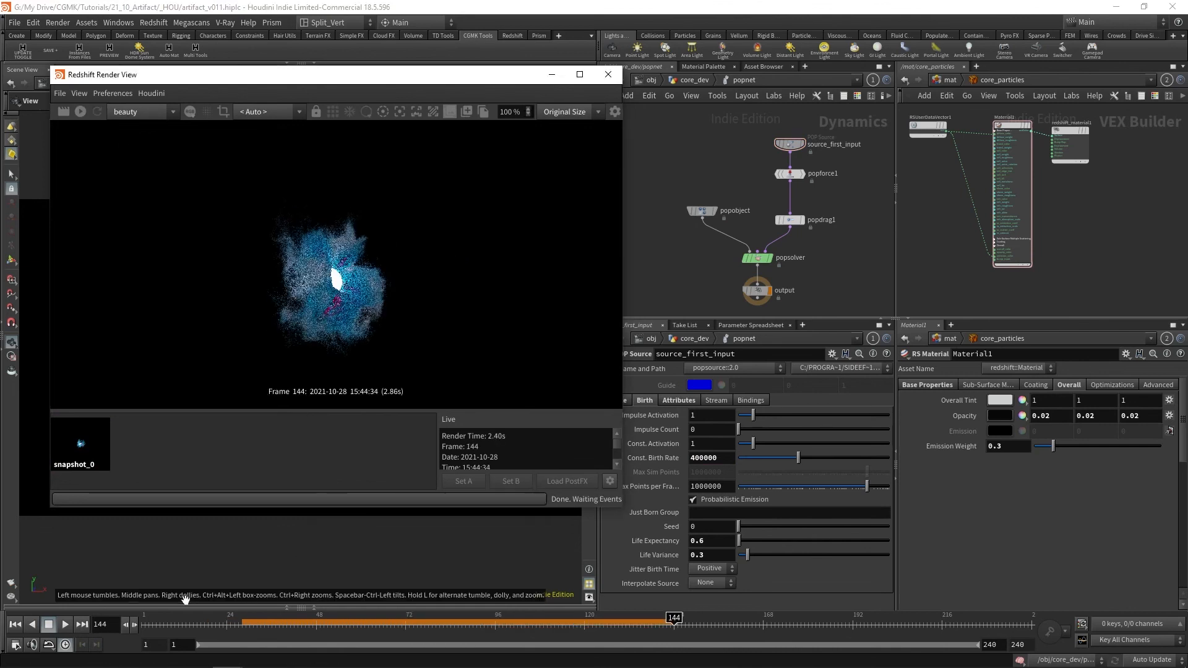
Step: Rewind to frame 1, minimise the Redshift Render View and re-simulate the particles through frame 96 to frame 144
{"action": "left_click", "coordinate": [15, 624]}
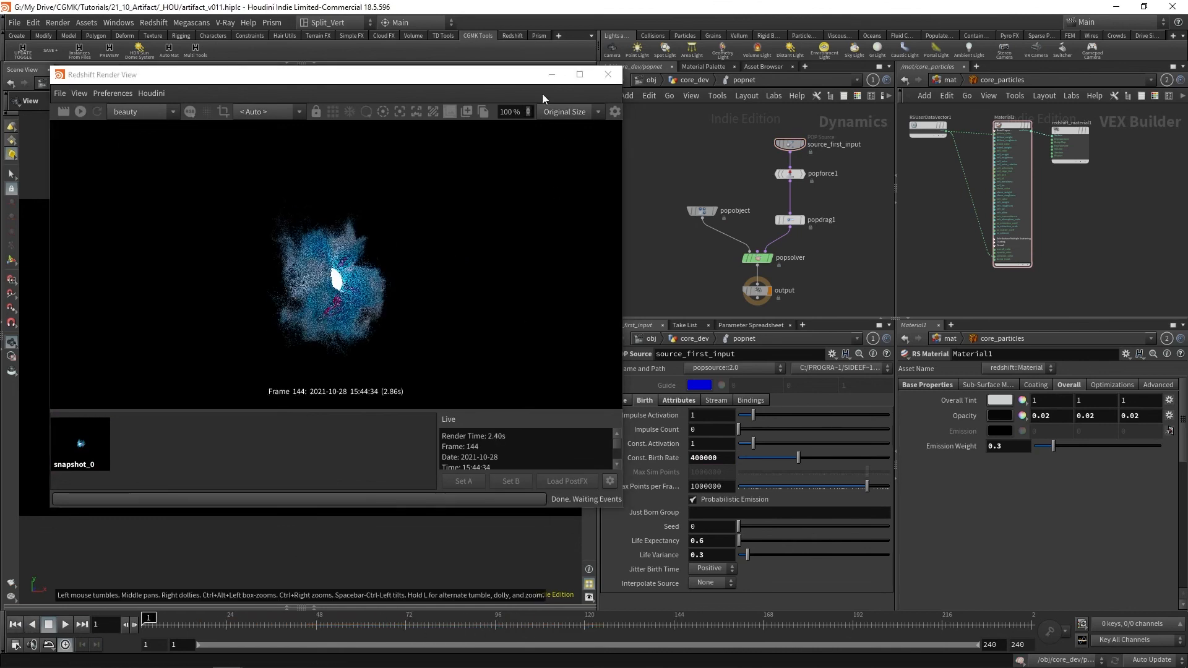
{"action": "left_click", "coordinate": [552, 74]}
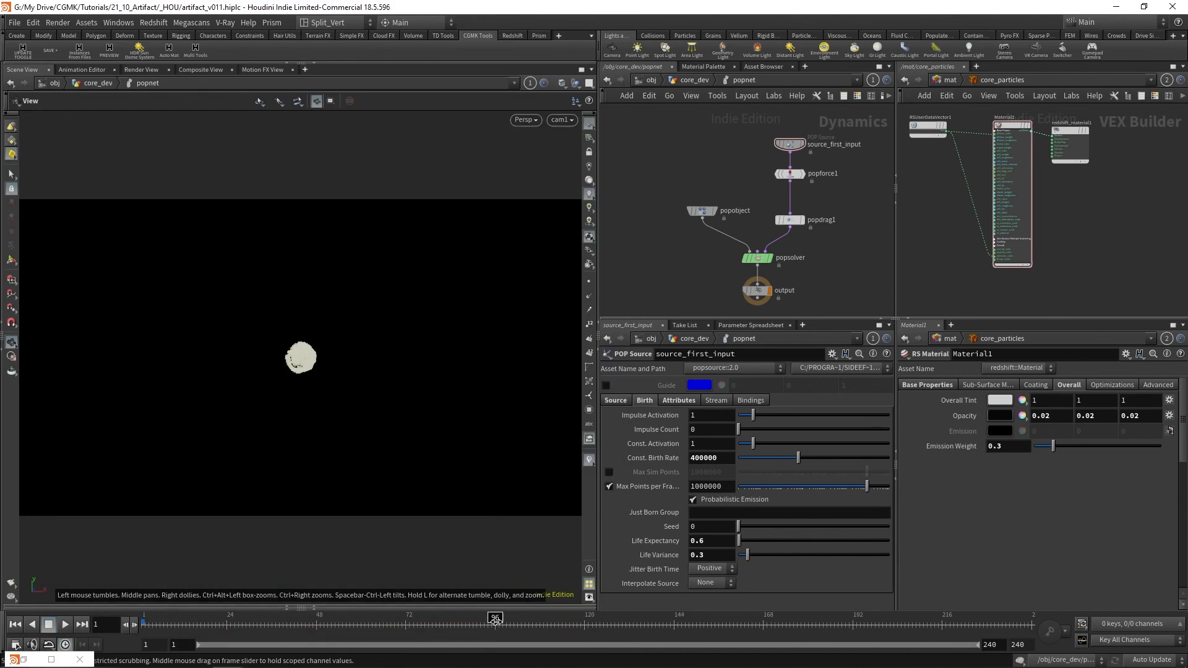
{"action": "left_click", "coordinate": [495, 621]}
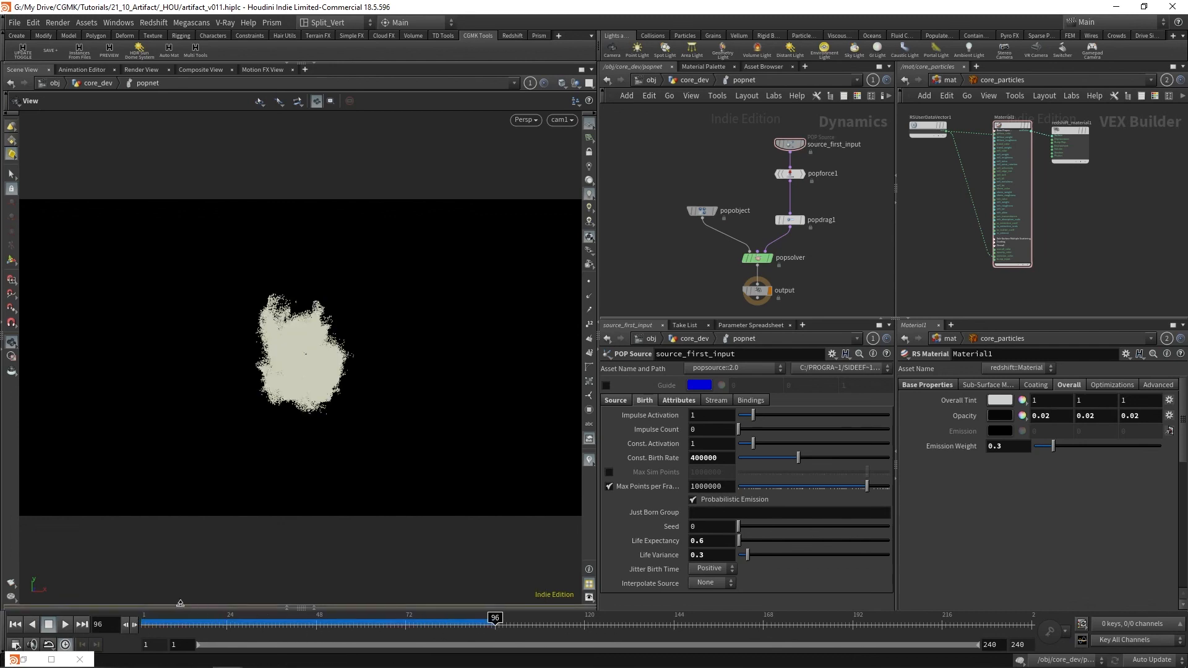
{"action": "left_click", "coordinate": [675, 625]}
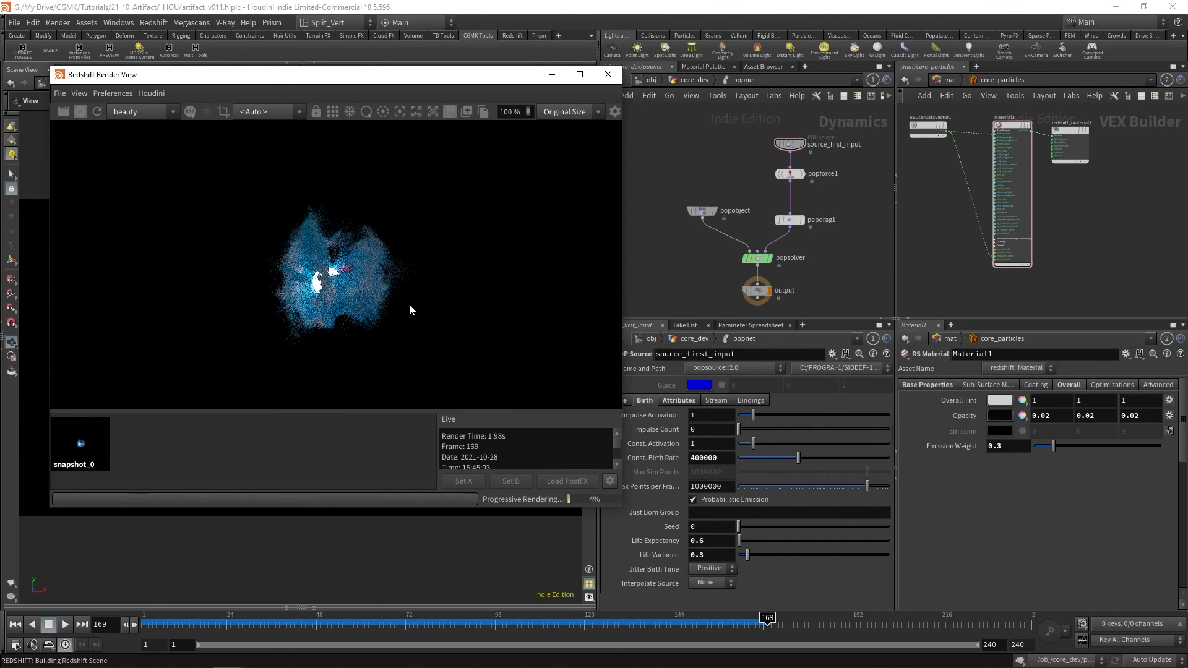
Step: Raise Material1's overall opacity colour to 0.1 on all three channels and close the colour editor
{"action": "left_click_drag", "start_coordinate": [1011, 447], "coordinate": [966, 450]}
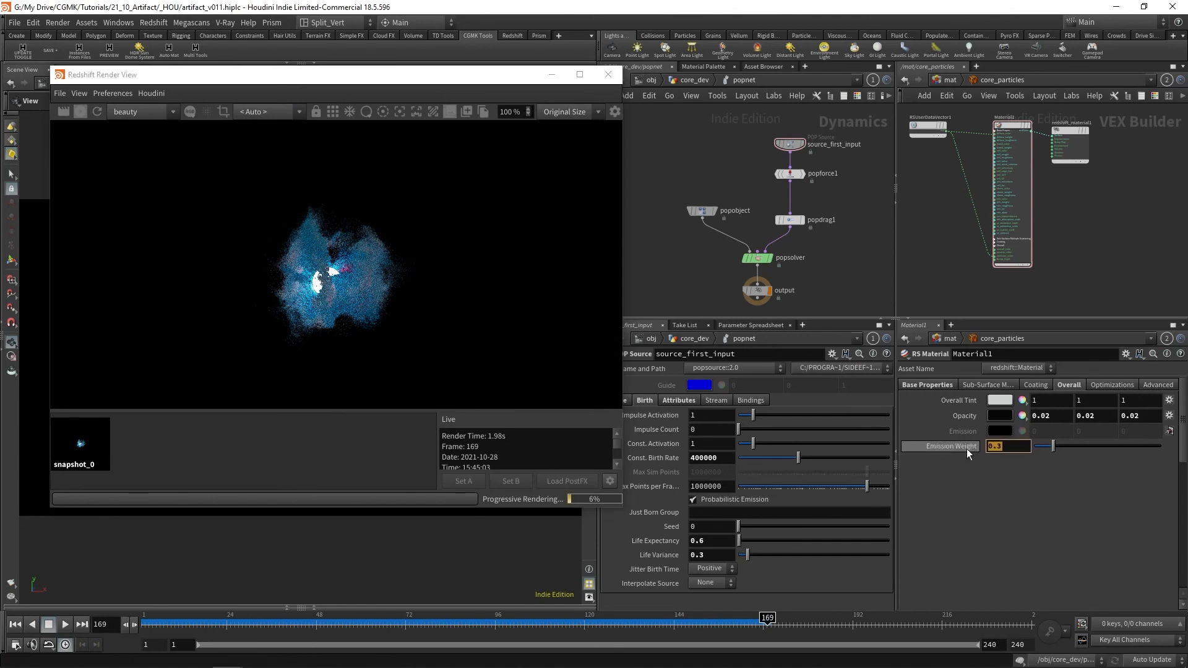
{"action": "left_click", "coordinate": [1000, 415]}
{"action": "left_click_drag", "start_coordinate": [871, 379], "coordinate": [772, 390]}
{"action": "type", "text": "0.1"}
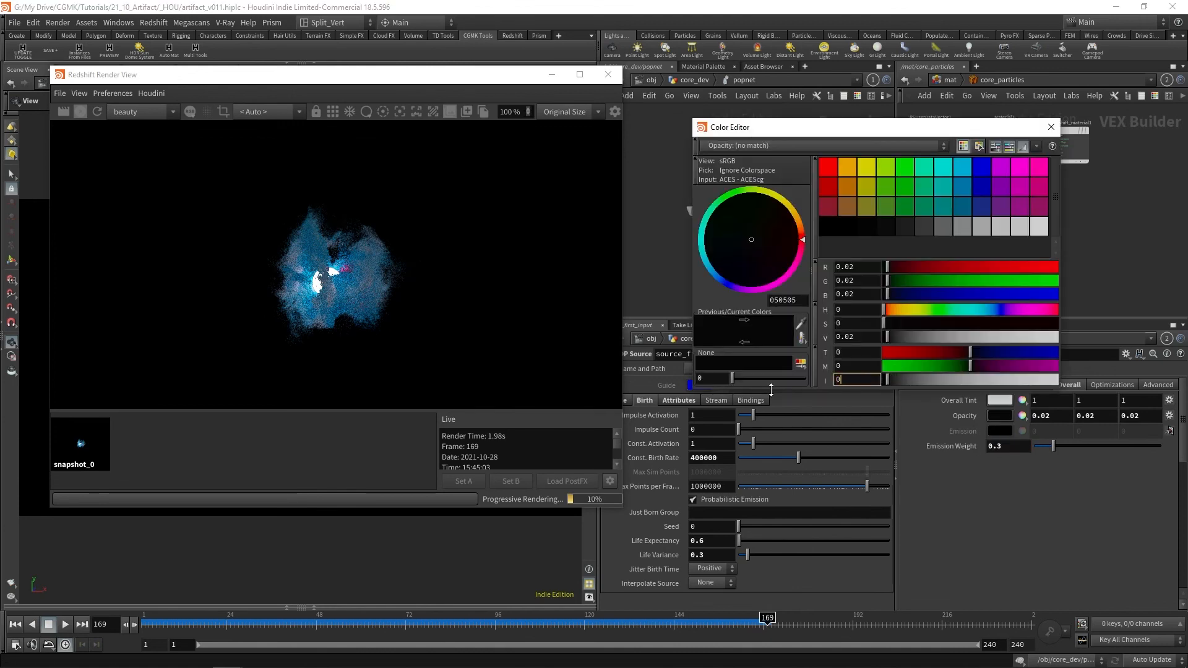
{"action": "key", "text": "Return"}
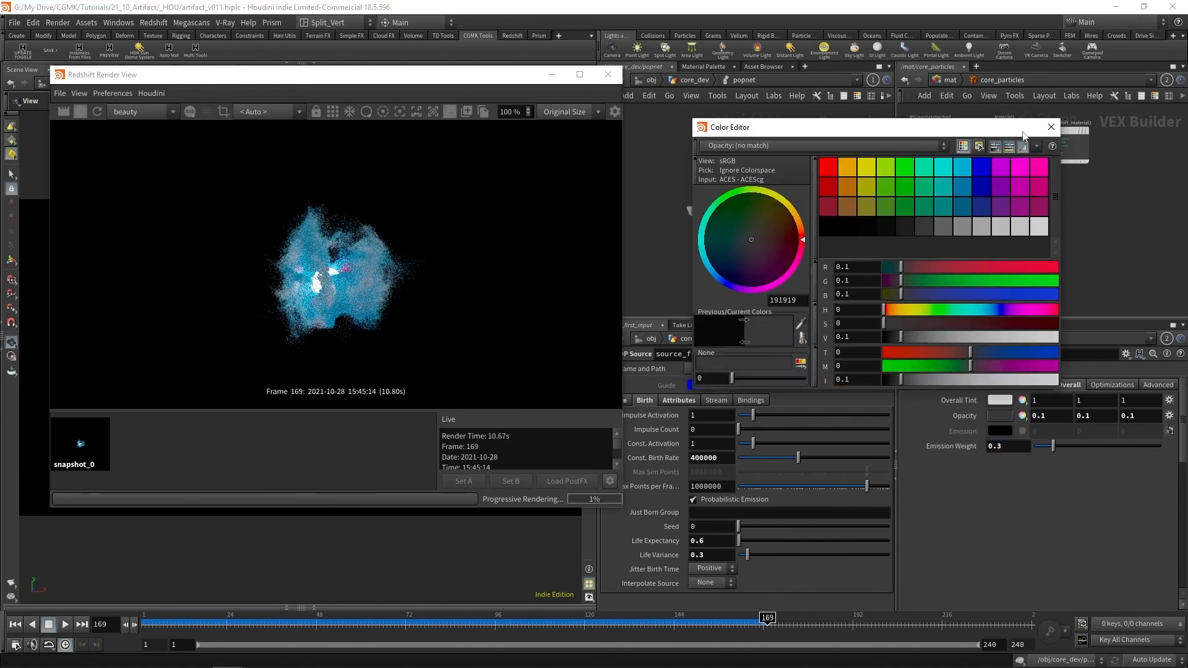
{"action": "left_click", "coordinate": [1051, 127]}
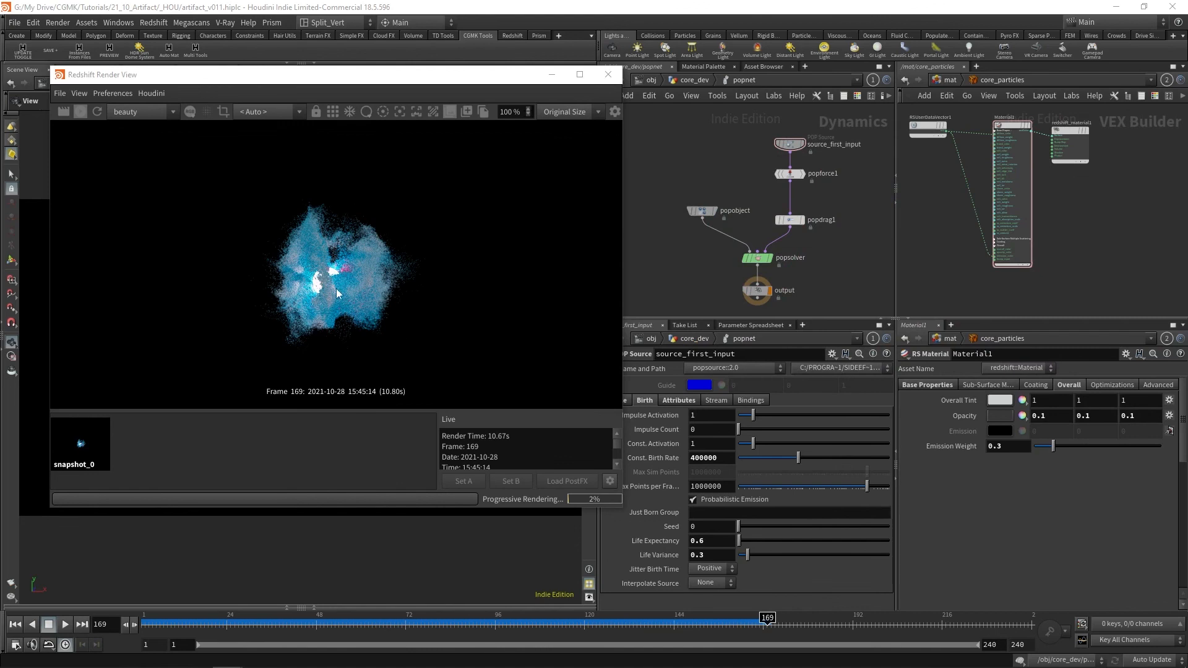
Step: Try an emission weight of 0.4 on Material1 and settle on 0.1
{"action": "left_click", "coordinate": [952, 452]}
{"action": "type", "text": "0.4"}
{"action": "key", "text": "Return"}
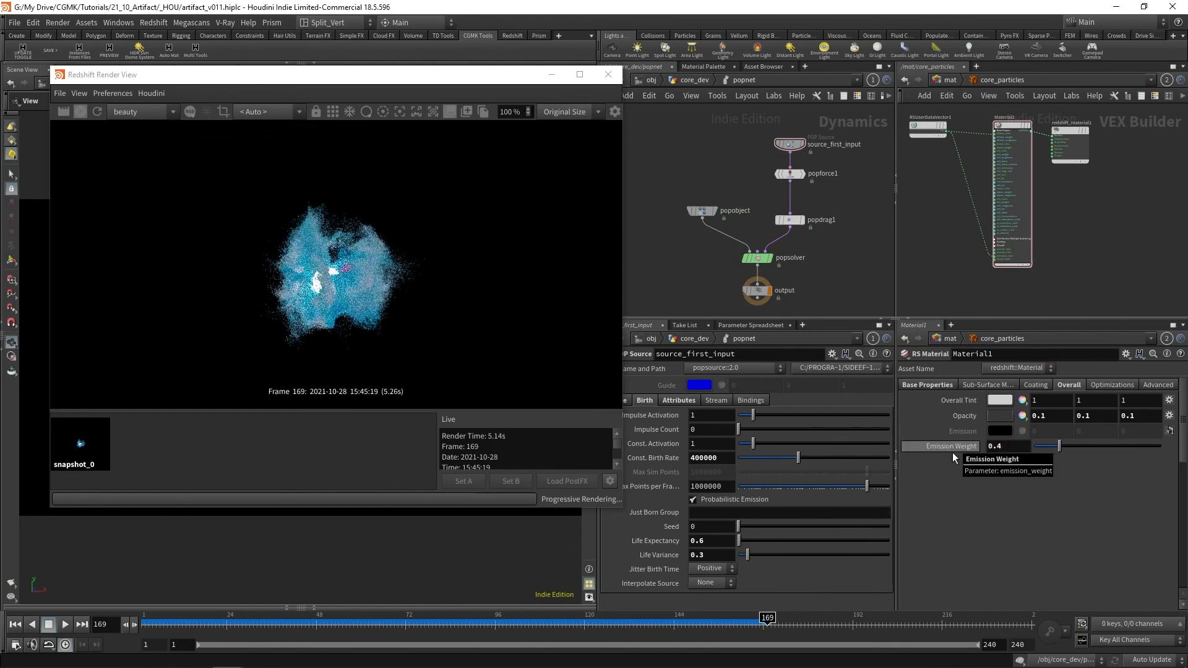
{"action": "left_click", "coordinate": [952, 452]}
{"action": "type", "text": "0.1"}
{"action": "key", "text": "Return"}
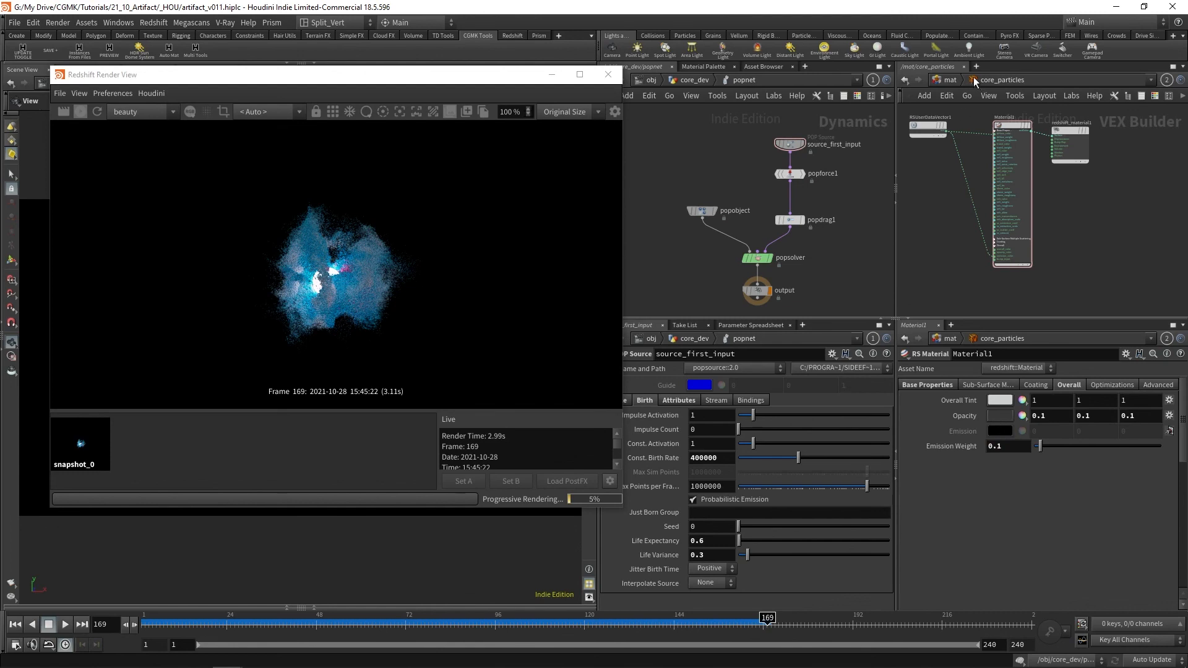
Step: Stop the progressive render and store a snapshot of the frame 169 result
{"action": "left_click", "coordinate": [84, 112]}
{"action": "left_click", "coordinate": [466, 111]}
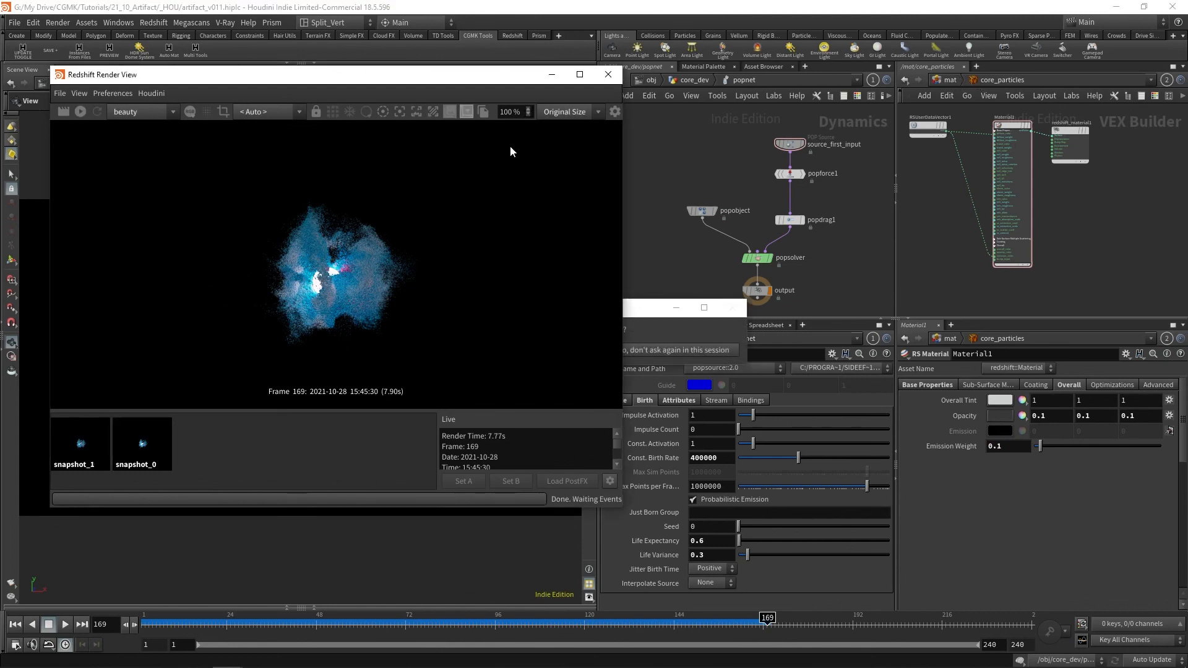